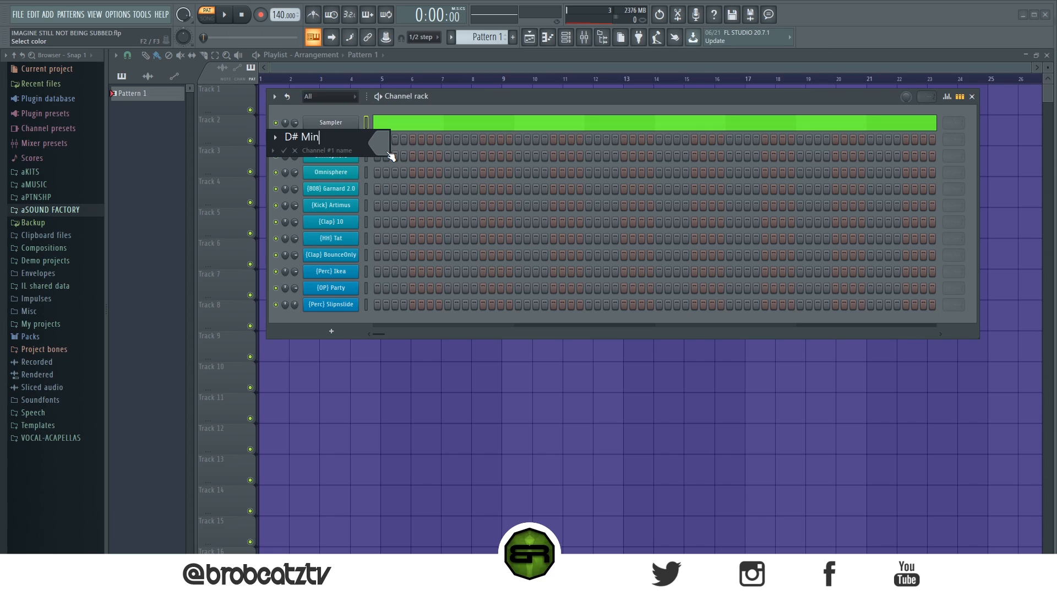
Step: Open the three Omnisphere channels one after another to view the patch loaded in each
{"action": "left_click", "coordinate": [331, 143]}
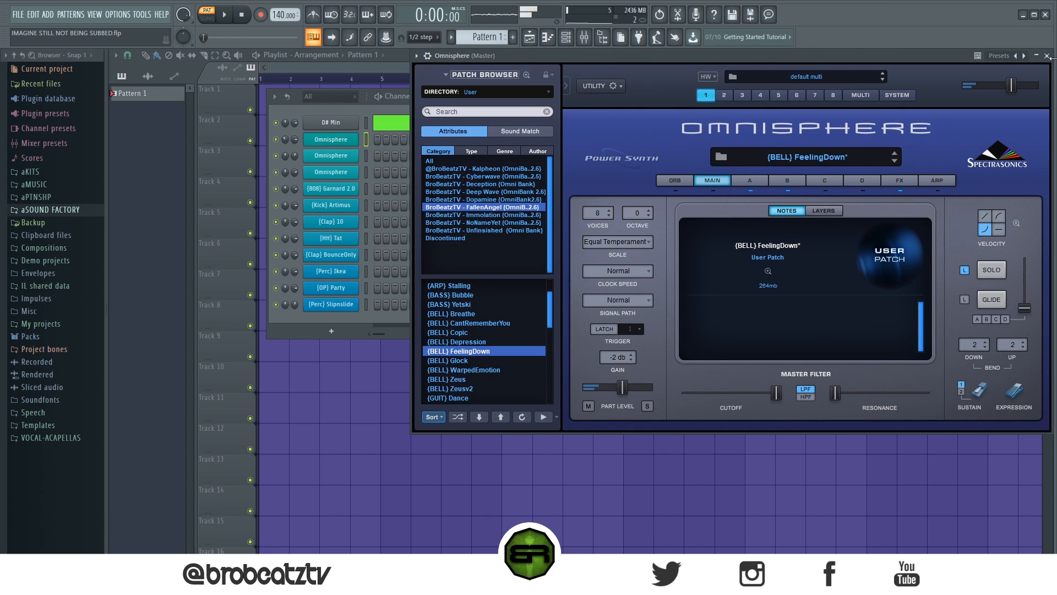
{"action": "left_click", "coordinate": [1047, 55]}
{"action": "left_click", "coordinate": [330, 155]}
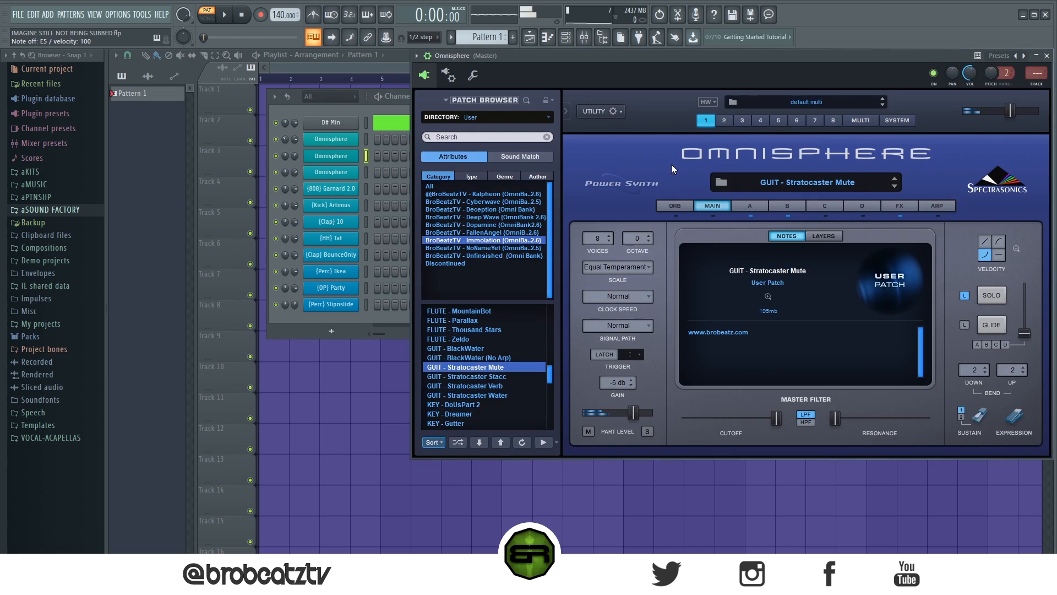
{"action": "left_click", "coordinate": [1047, 56]}
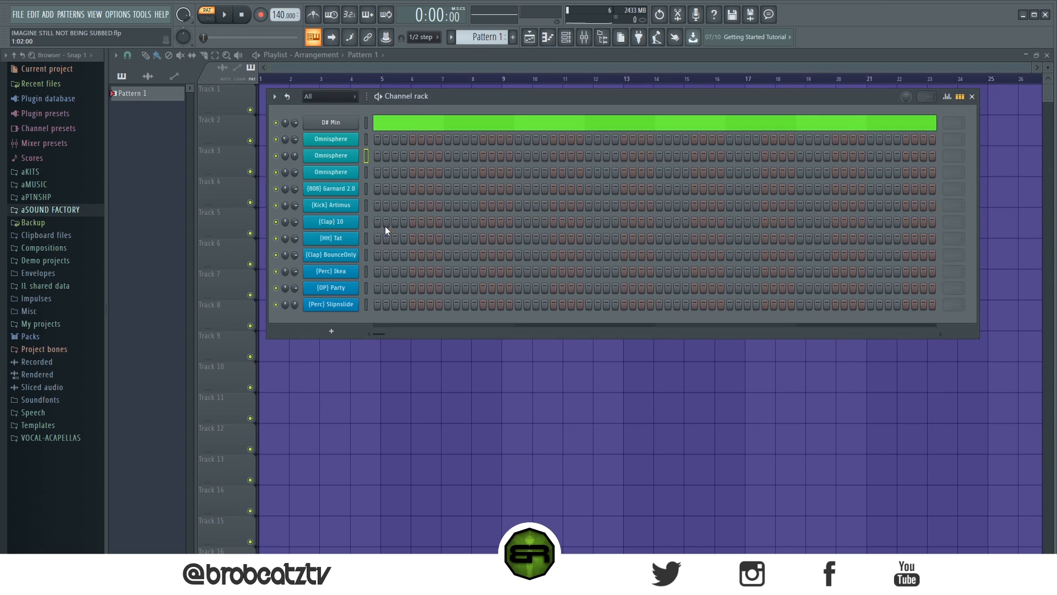
{"action": "left_click", "coordinate": [325, 175]}
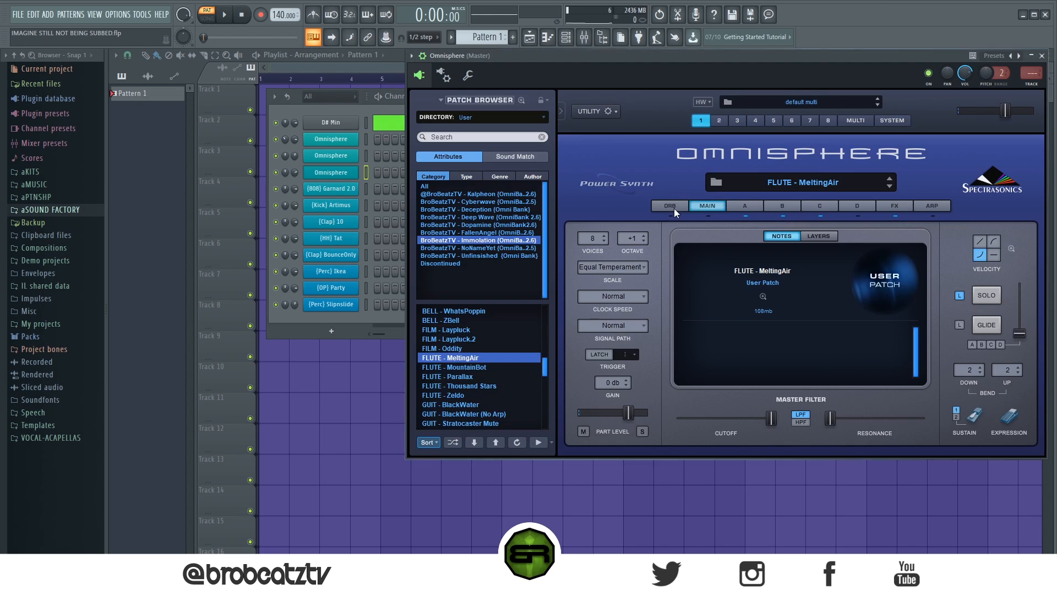
{"action": "left_click", "coordinate": [1042, 56]}
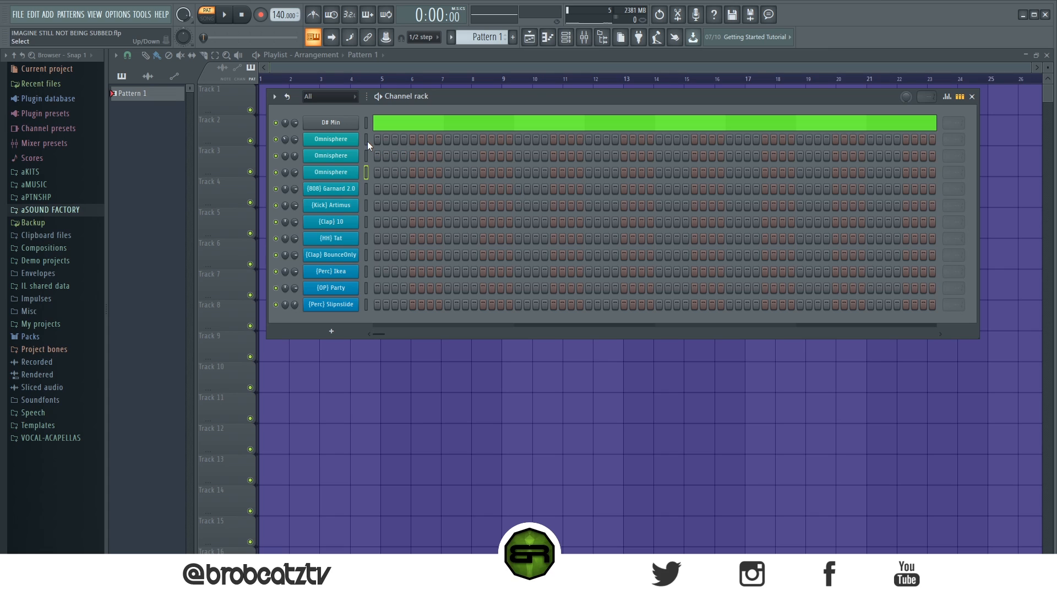
Step: Open the piano roll of the first Omnisphere channel and bring the octaves around C4 into view
{"action": "right_click", "coordinate": [338, 138]}
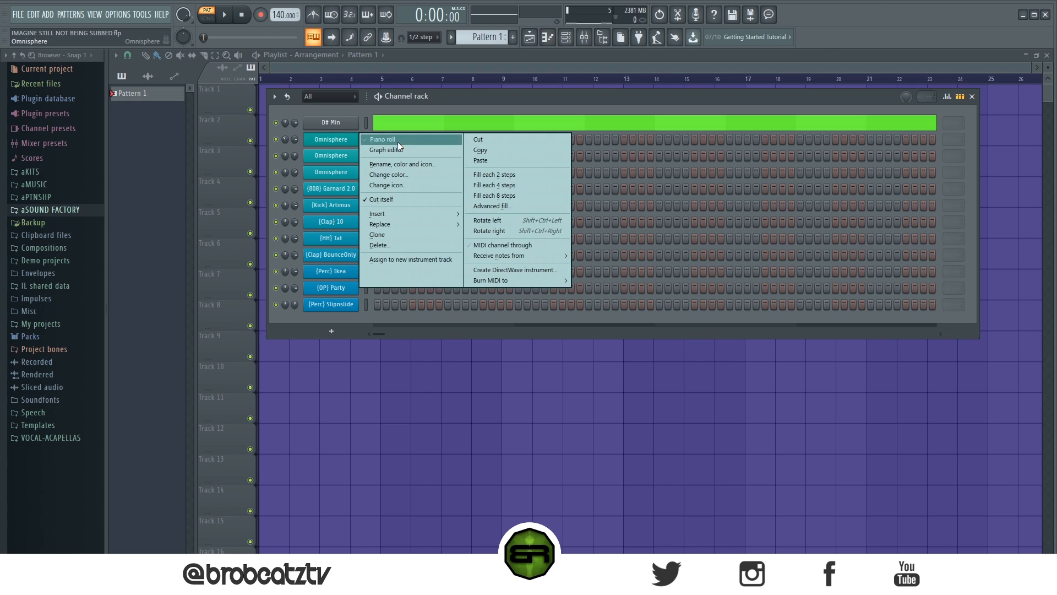
{"action": "left_click", "coordinate": [396, 141]}
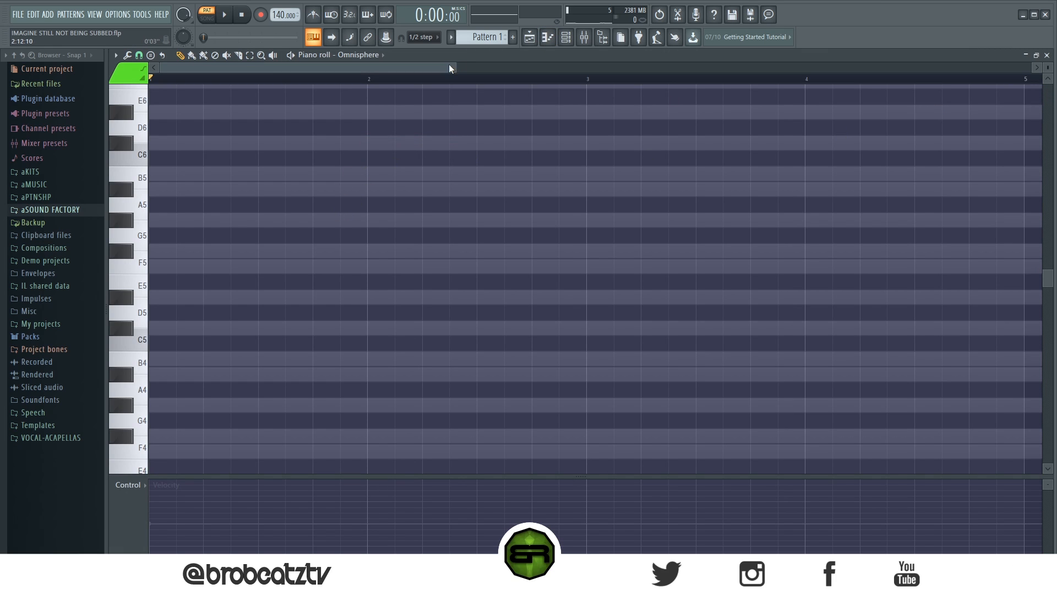
{"action": "mouse_move", "coordinate": [284, 68]}
{"action": "left_mouse_down"}
{"action": "mouse_move", "coordinate": [408, 89]}
{"action": "mouse_move", "coordinate": [413, 69]}
{"action": "mouse_move", "coordinate": [283, 82]}
{"action": "left_mouse_up"}
{"action": "left_click_drag", "start_coordinate": [455, 67], "coordinate": [588, 68]}
{"action": "left_click_drag", "start_coordinate": [1047, 67], "coordinate": [1047, 77]}
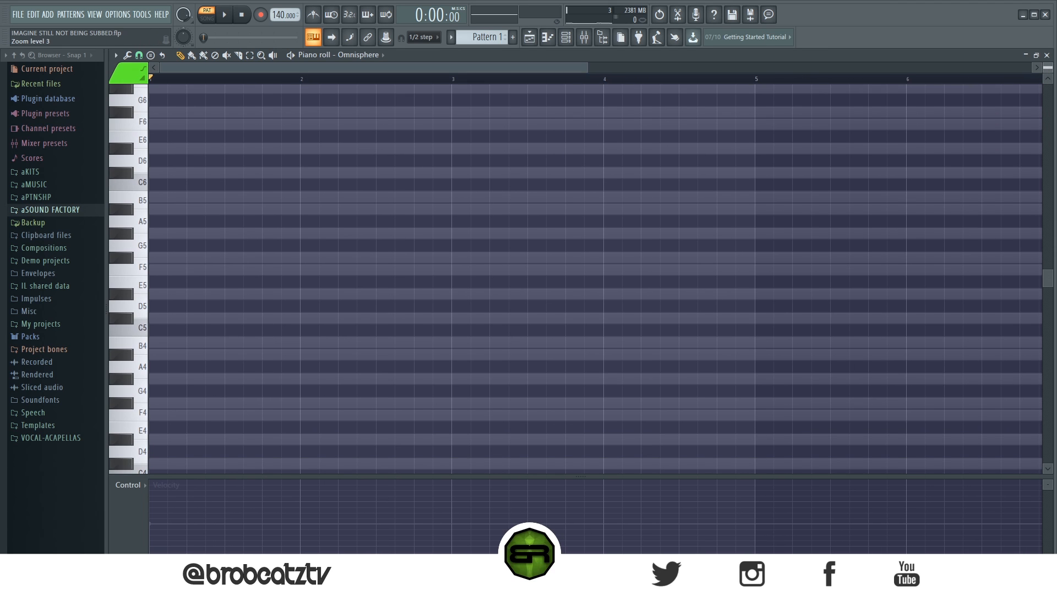
{"action": "scroll", "coordinate": [873, 186], "scroll_direction": "down", "scroll_amount": 2}
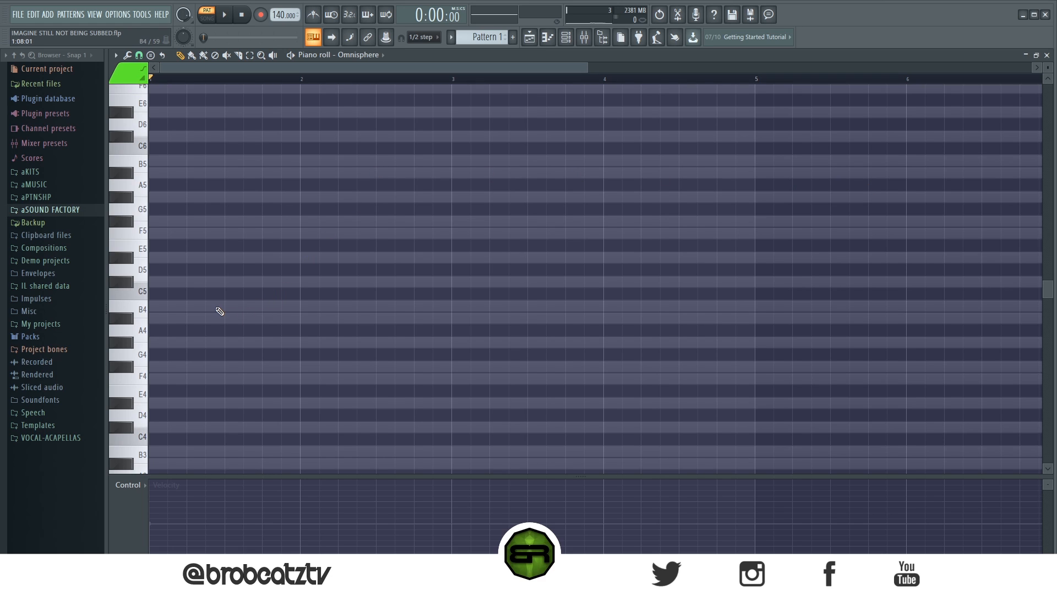
{"action": "scroll", "coordinate": [227, 297], "scroll_direction": "down", "scroll_amount": 3}
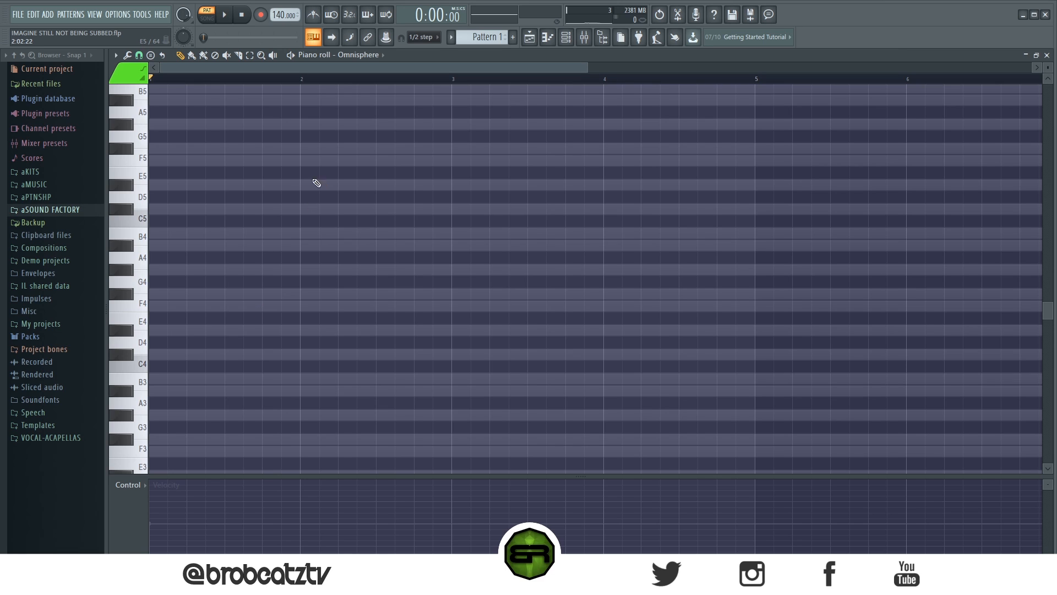
{"action": "scroll", "coordinate": [279, 197], "scroll_direction": "down", "scroll_amount": 3}
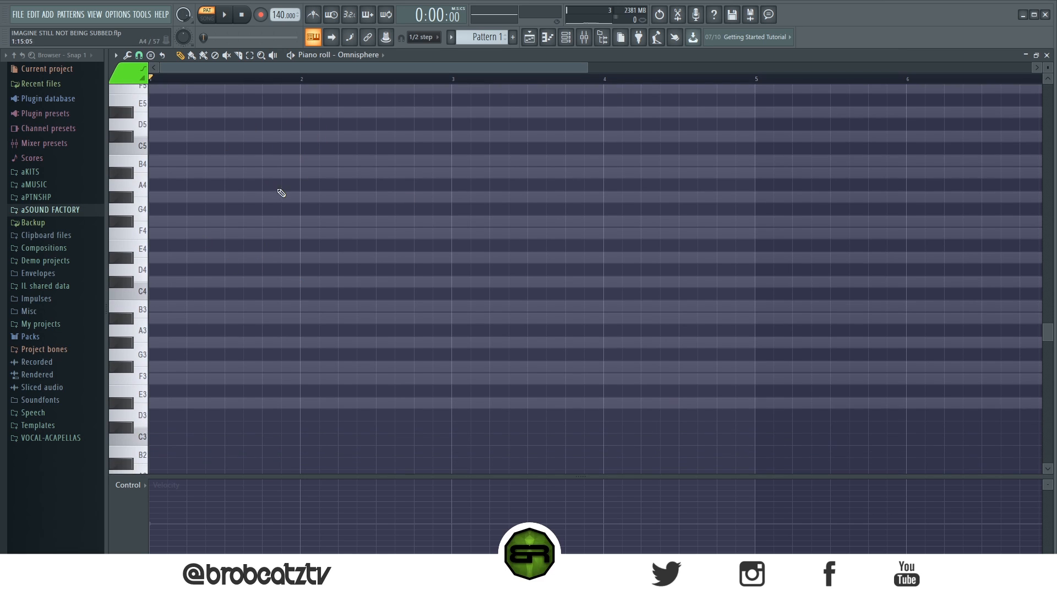
{"action": "left_click", "coordinate": [191, 160]}
{"action": "left_click", "coordinate": [209, 172]}
{"action": "left_click", "coordinate": [228, 223]}
{"action": "left_click", "coordinate": [247, 233]}
{"action": "left_click_drag", "start_coordinate": [223, 205], "coordinate": [268, 255]}
{"action": "left_click_drag", "start_coordinate": [175, 155], "coordinate": [222, 184]}
{"action": "right_click", "coordinate": [190, 160]}
{"action": "right_click", "coordinate": [209, 173]}
{"action": "right_click", "coordinate": [228, 221]}
{"action": "right_click", "coordinate": [247, 233]}
Step: Place a D#4 note about four-fifths of a bar long at the start of bar 1 and another at bar 2
{"action": "left_click_drag", "start_coordinate": [1047, 66], "coordinate": [1048, 69]}
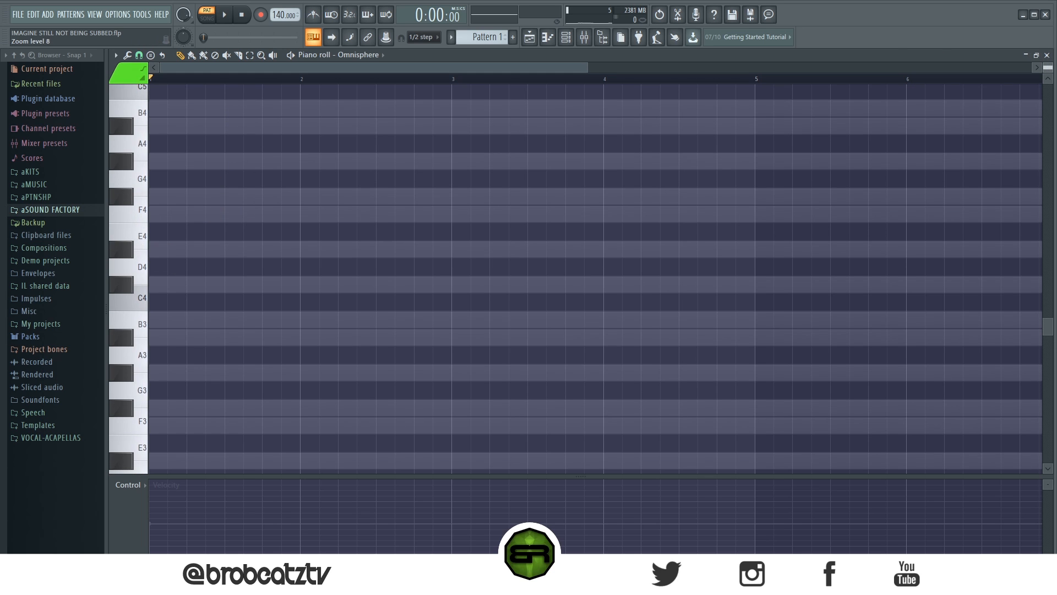
{"action": "left_click_drag", "start_coordinate": [587, 68], "coordinate": [486, 69]}
{"action": "left_click", "coordinate": [154, 249]}
{"action": "left_click_drag", "start_coordinate": [160, 250], "coordinate": [310, 251]}
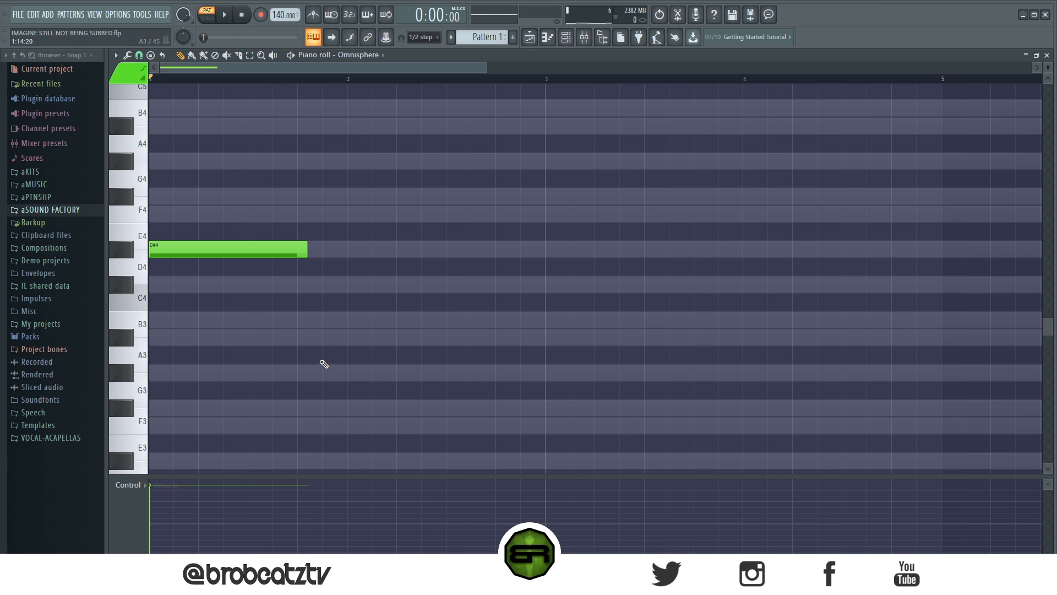
{"action": "left_click", "coordinate": [349, 249]}
Step: Try stacking copies of the two D#4 notes at F#4 and A#4, and delete the copies
{"action": "left_click_drag", "start_coordinate": [401, 231], "coordinate": [214, 292]}
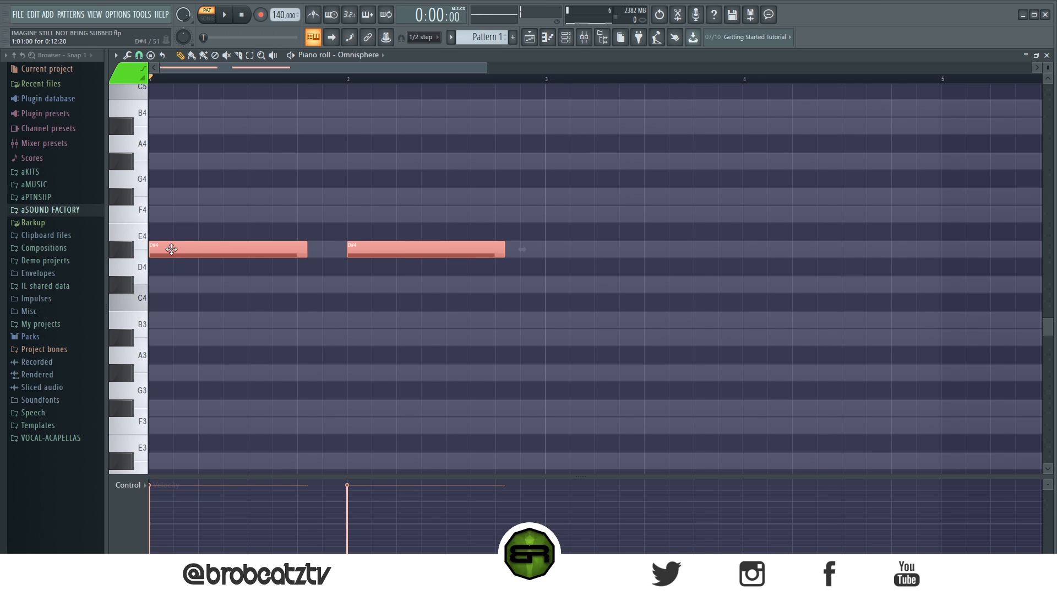
{"action": "left_click_drag", "start_coordinate": [171, 249], "coordinate": [149, 124]}
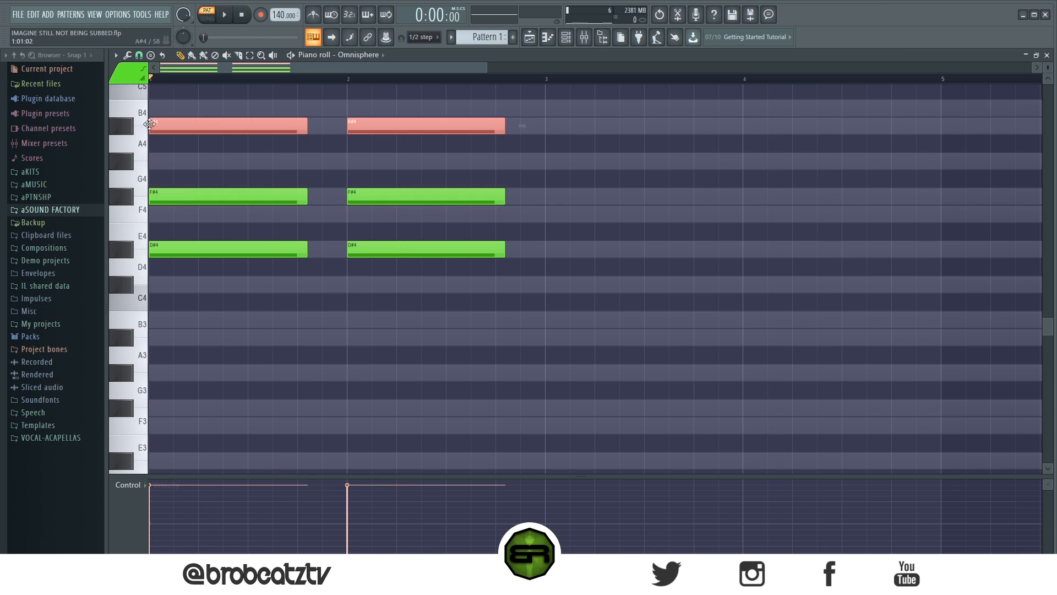
{"action": "right_click", "coordinate": [192, 126]}
{"action": "right_click", "coordinate": [190, 196]}
{"action": "right_click", "coordinate": [385, 125]}
{"action": "right_click", "coordinate": [425, 195]}
Step: Copy the two D#4 notes to the starts of bars 3 and 4 at B3
{"action": "left_click_drag", "start_coordinate": [432, 224], "coordinate": [242, 280]}
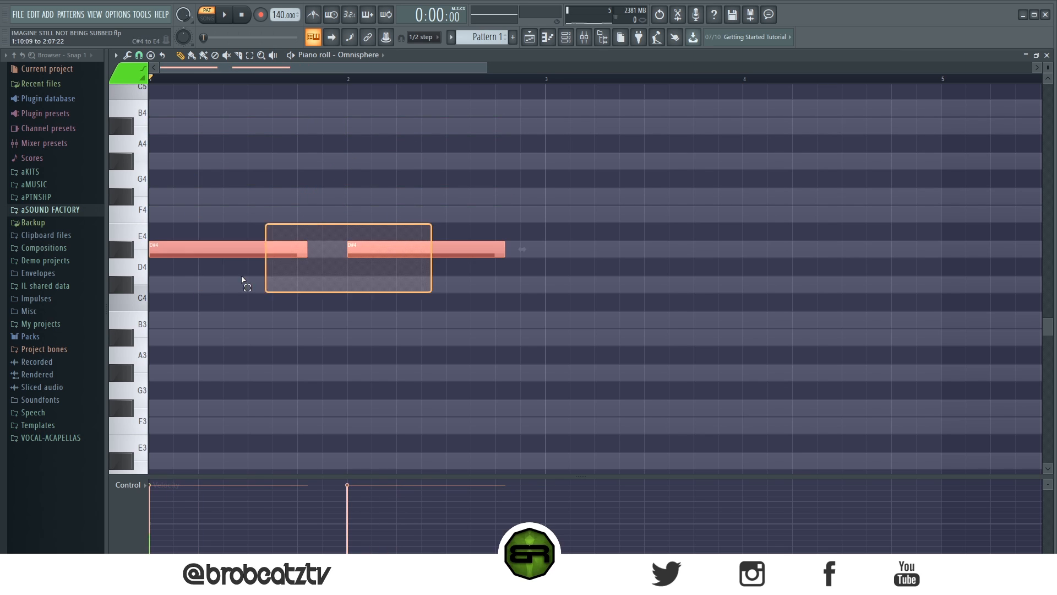
{"action": "left_click_drag", "start_coordinate": [180, 249], "coordinate": [574, 315]}
{"action": "left_click", "coordinate": [588, 333]}
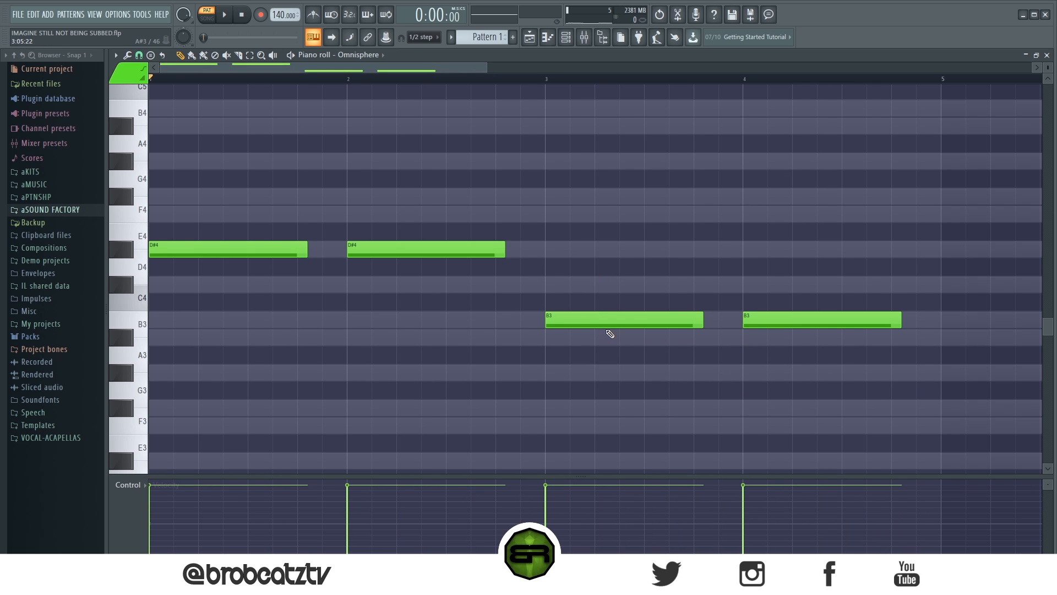
Step: Try copying all four notes into bars 5 to 8, three semitones higher, and delete the copies
{"action": "scroll", "coordinate": [405, 74], "scroll_direction": "down", "scroll_amount": 2}
{"action": "key", "text": "ctrl+a"}
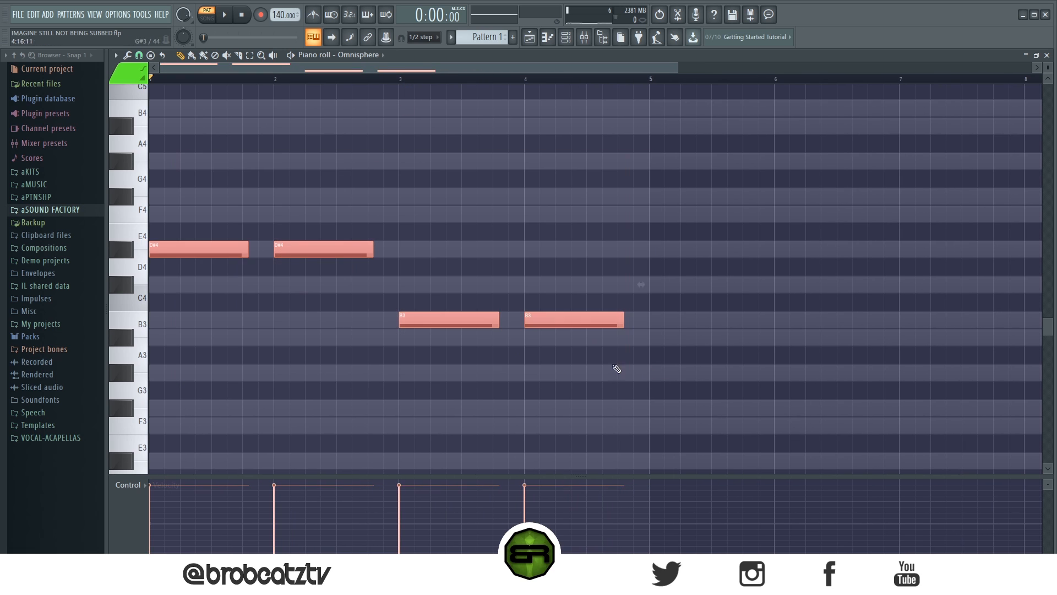
{"action": "left_click_drag", "start_coordinate": [219, 252], "coordinate": [718, 192]}
{"action": "scroll", "coordinate": [638, 94], "scroll_direction": "down", "scroll_amount": 2}
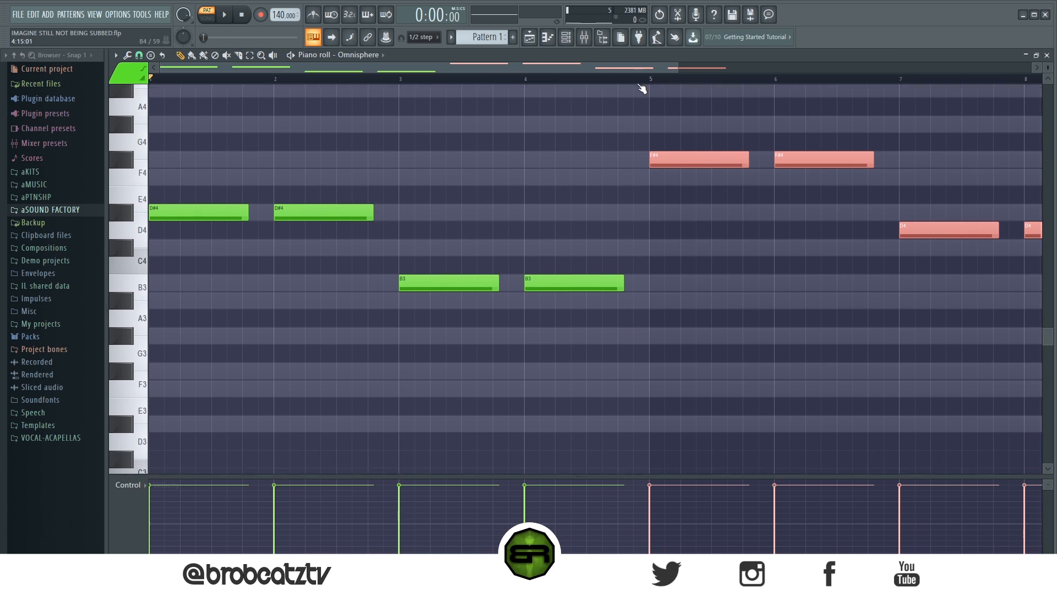
{"action": "scroll", "coordinate": [633, 80], "scroll_direction": "down", "scroll_amount": 1}
{"action": "scroll", "coordinate": [388, 289], "scroll_direction": "up", "scroll_amount": 2}
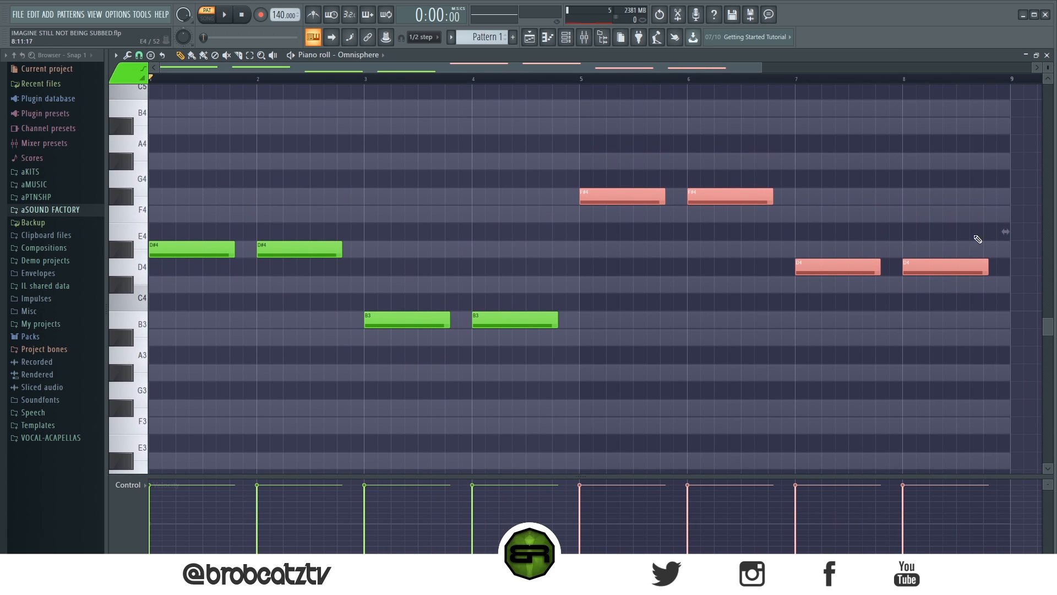
{"action": "right_click", "coordinate": [946, 266]}
{"action": "right_click", "coordinate": [838, 266]}
{"action": "right_click", "coordinate": [730, 196]}
{"action": "right_click", "coordinate": [622, 196]}
Step: Play back the four-bar pattern of D#4 and B3 notes to hear it, and stop playback
{"action": "left_click_drag", "start_coordinate": [498, 213], "coordinate": [129, 380]}
{"action": "left_click", "coordinate": [446, 172], "text": "ctrl"}
{"action": "scroll", "coordinate": [394, 90], "scroll_direction": "up", "scroll_amount": 1}
{"action": "scroll", "coordinate": [395, 88], "scroll_direction": "up", "scroll_amount": 2}
{"action": "left_click_drag", "start_coordinate": [353, 69], "coordinate": [130, 100]}
{"action": "key", "text": "space"}
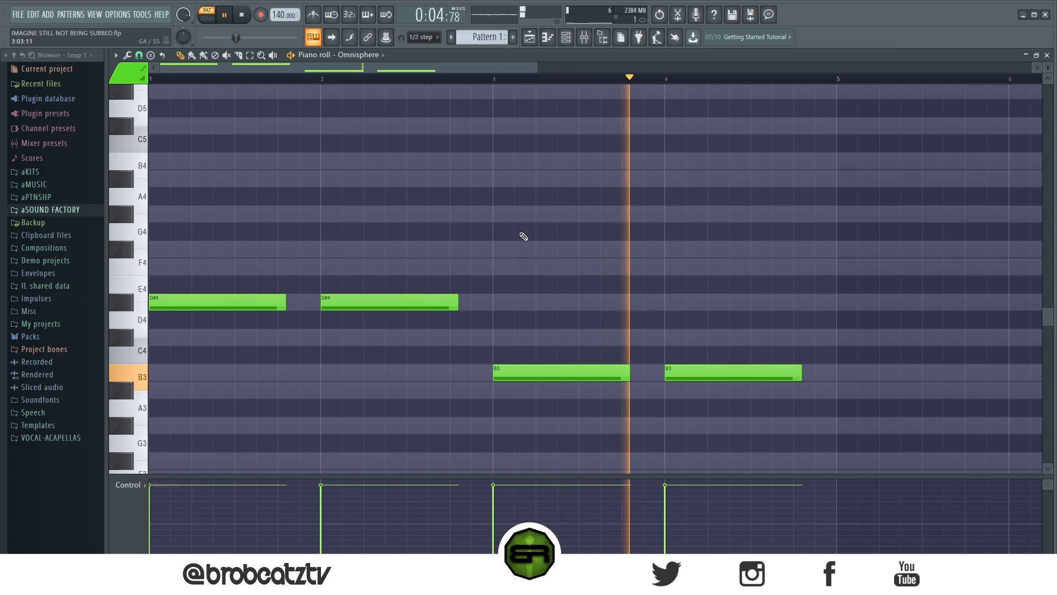
{"action": "key", "text": "space"}
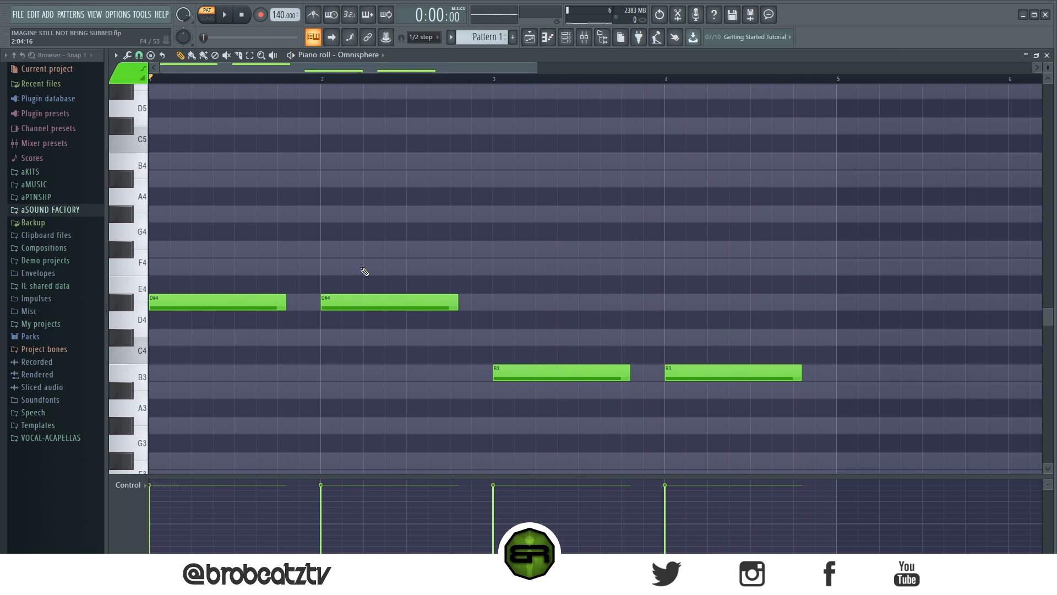
Step: Try a rising melody of short notes A#4, B4, D#5, C#5, G#5, F#5 and F5 in bar 1, and play it back
{"action": "scroll", "coordinate": [274, 297], "scroll_direction": "up", "scroll_amount": 3}
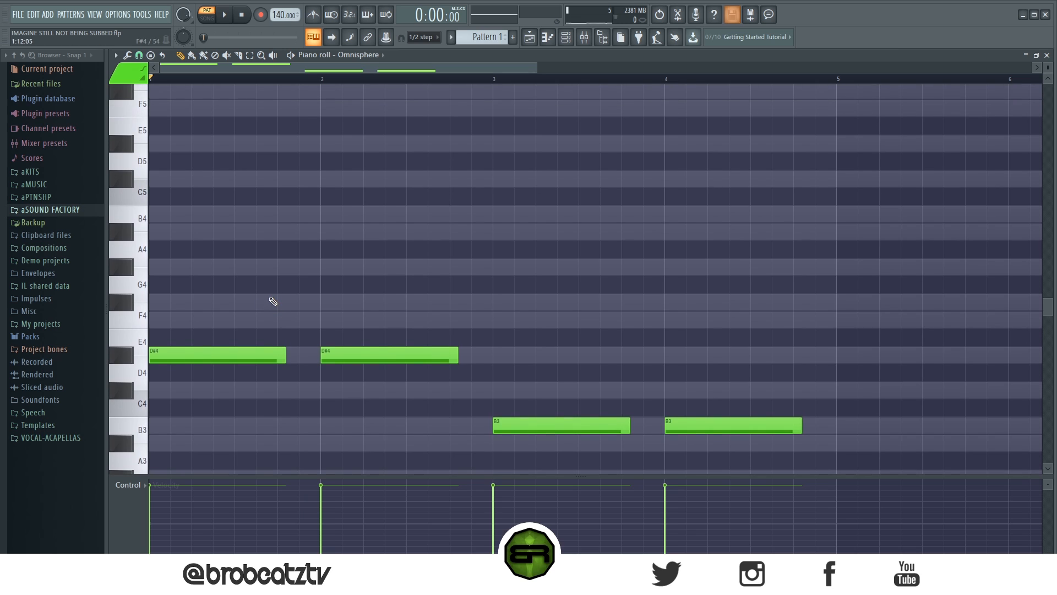
{"action": "scroll", "coordinate": [242, 85], "scroll_direction": "up", "scroll_amount": 3}
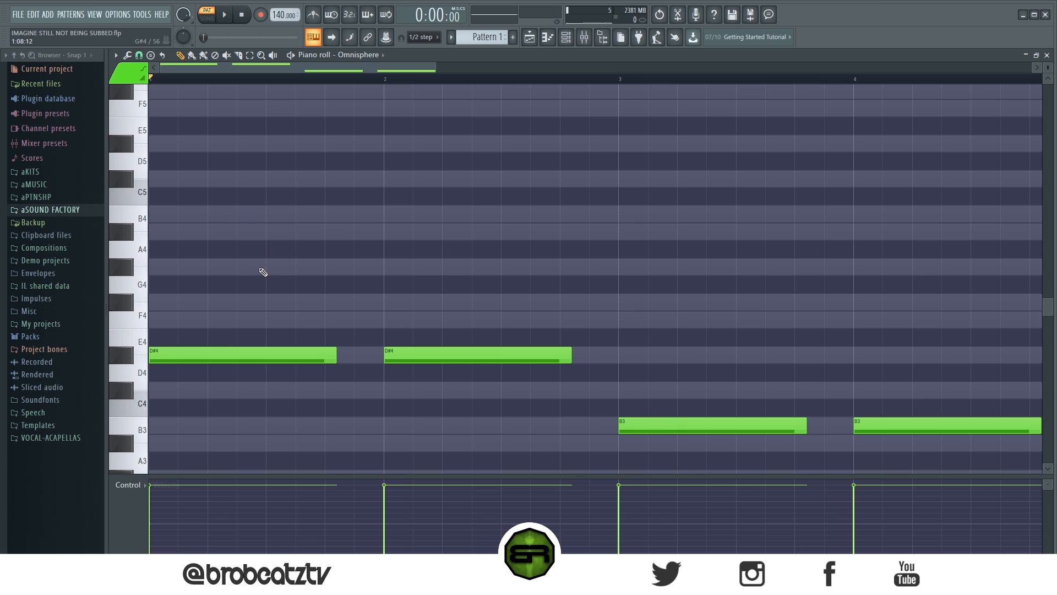
{"action": "scroll", "coordinate": [263, 272], "scroll_direction": "up", "scroll_amount": 3}
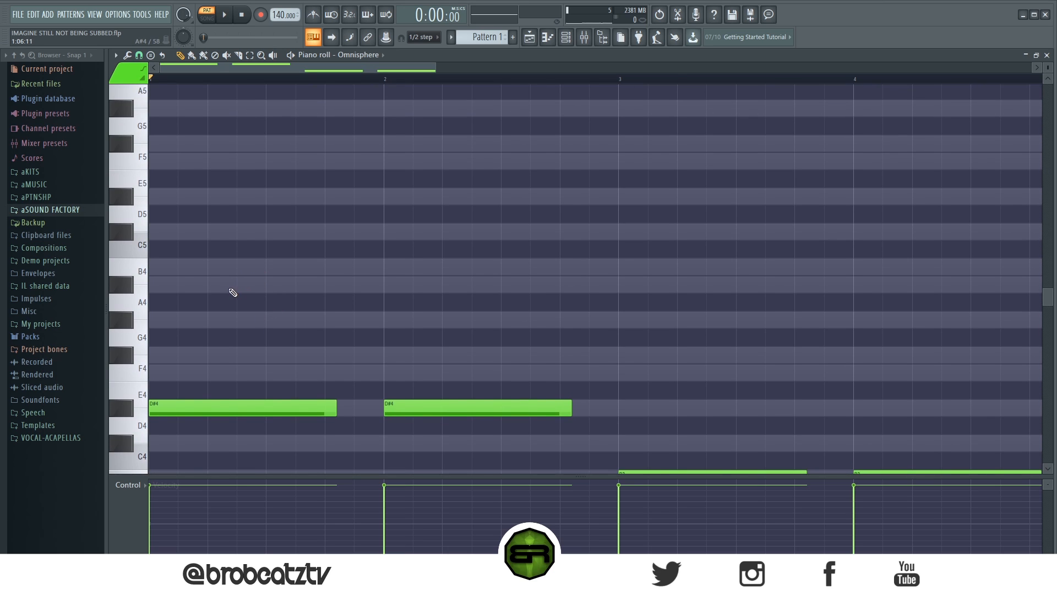
{"action": "mouse_move", "coordinate": [214, 290]}
{"action": "left_mouse_down"}
{"action": "mouse_move", "coordinate": [401, 277]}
{"action": "mouse_move", "coordinate": [400, 289]}
{"action": "mouse_move", "coordinate": [288, 297]}
{"action": "mouse_move", "coordinate": [184, 286]}
{"action": "left_mouse_up"}
{"action": "left_click", "coordinate": [213, 267]}
{"action": "left_click", "coordinate": [242, 198]}
{"action": "left_click", "coordinate": [272, 232]}
{"action": "left_click", "coordinate": [301, 108]}
{"action": "left_click", "coordinate": [331, 143]}
{"action": "left_click", "coordinate": [360, 161]}
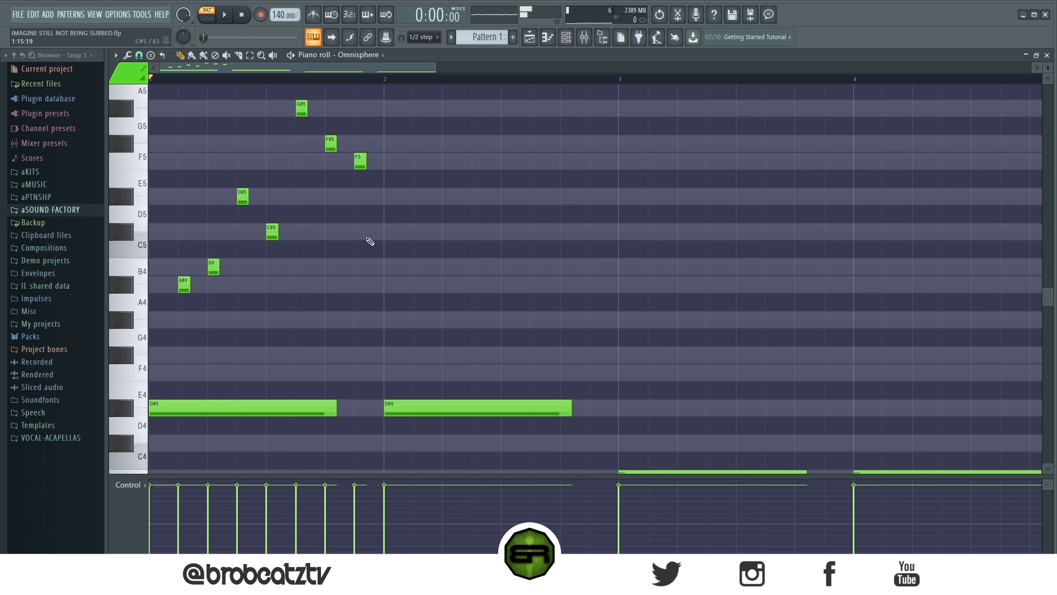
{"action": "key", "text": "space"}
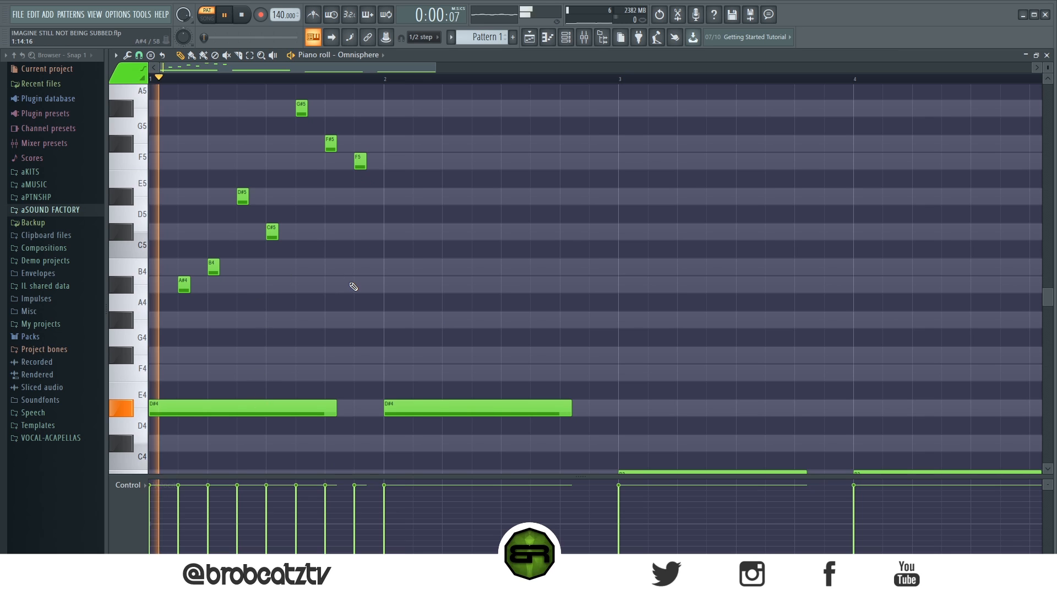
{"action": "key", "text": "space"}
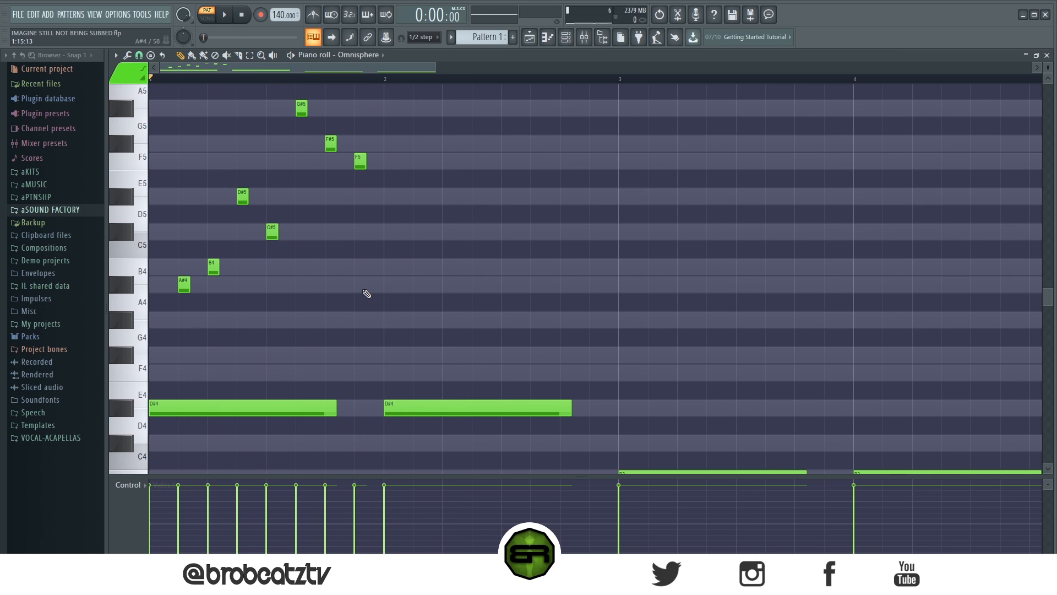
Step: Delete the seven short melody notes in bar 1
{"action": "right_click", "coordinate": [360, 160]}
{"action": "right_click", "coordinate": [330, 143]}
{"action": "right_click", "coordinate": [301, 108]}
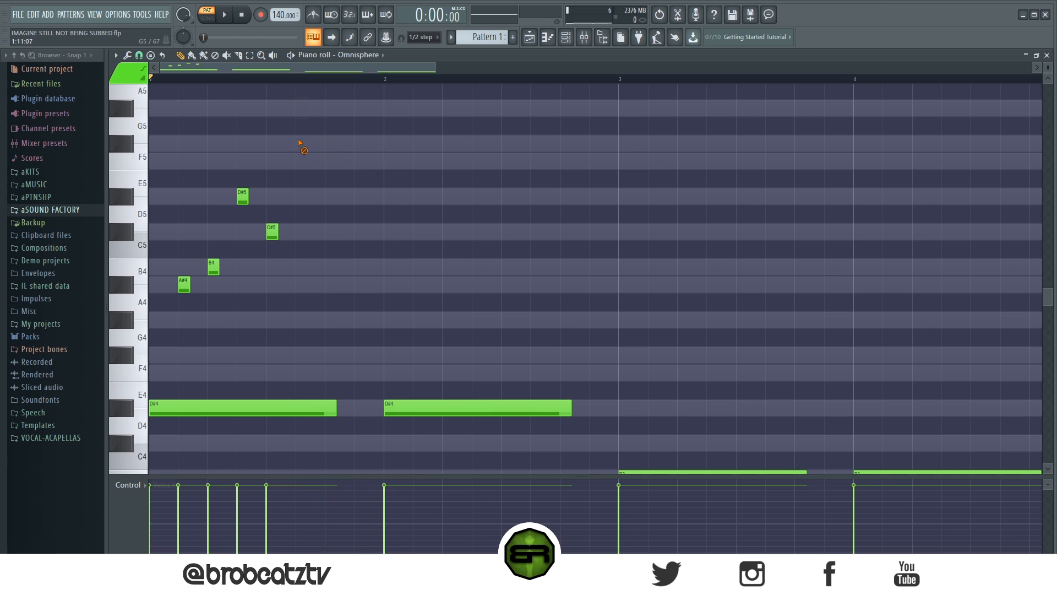
{"action": "right_click", "coordinate": [242, 196]}
{"action": "right_click", "coordinate": [272, 232]}
{"action": "right_click", "coordinate": [214, 267]}
{"action": "right_click", "coordinate": [184, 284]}
{"action": "mouse_move", "coordinate": [298, 84]}
{"action": "left_mouse_down"}
{"action": "mouse_move", "coordinate": [301, 72]}
{"action": "mouse_move", "coordinate": [286, 73]}
{"action": "left_mouse_up"}
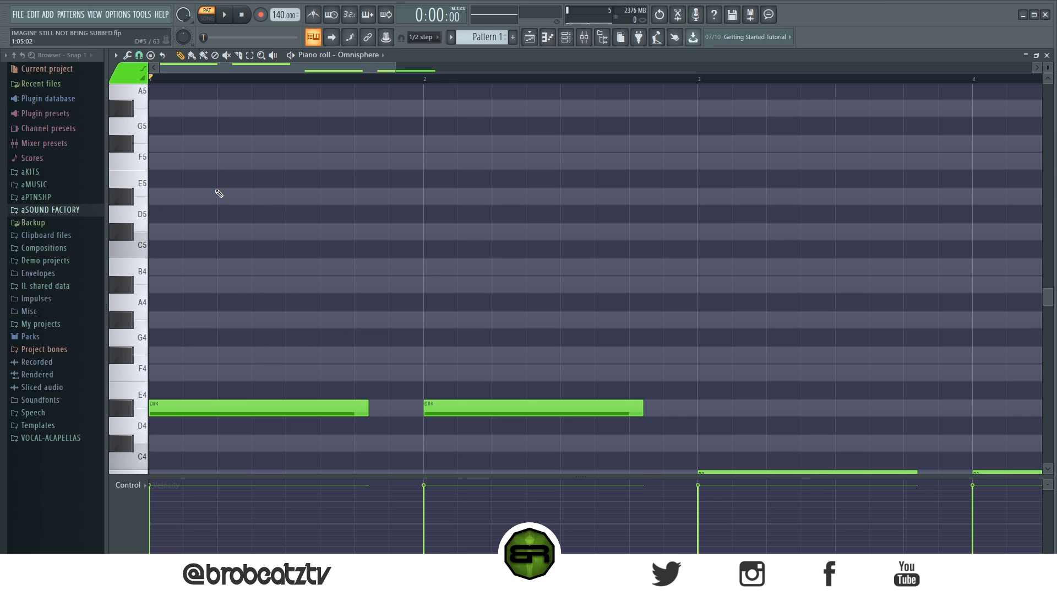
{"action": "left_click_drag", "start_coordinate": [154, 80], "coordinate": [217, 80]}
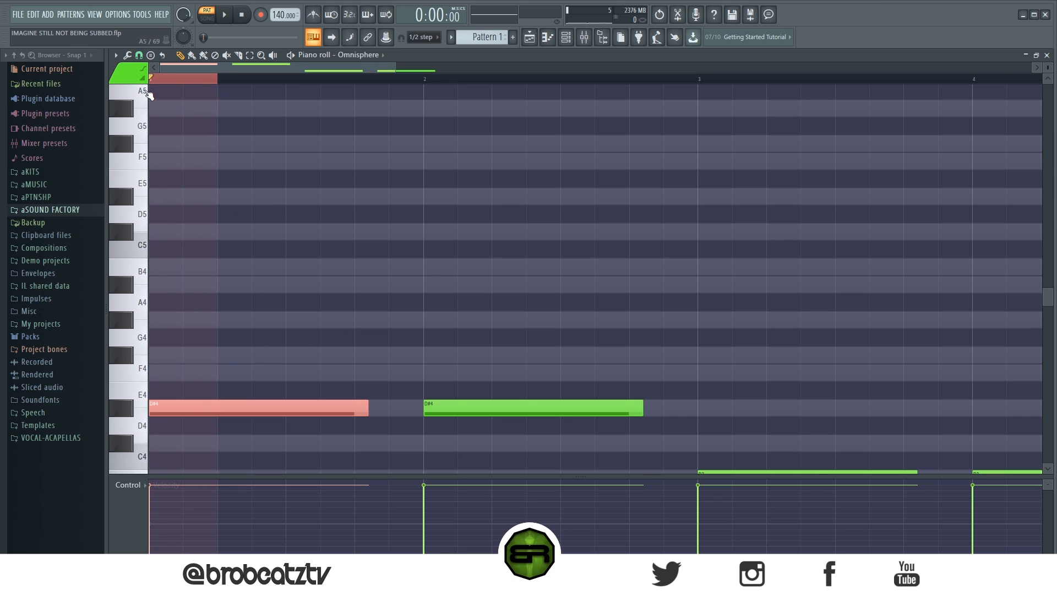
{"action": "left_click", "coordinate": [152, 82], "text": "ctrl"}
{"action": "scroll", "coordinate": [181, 98], "scroll_direction": "up", "scroll_amount": 3}
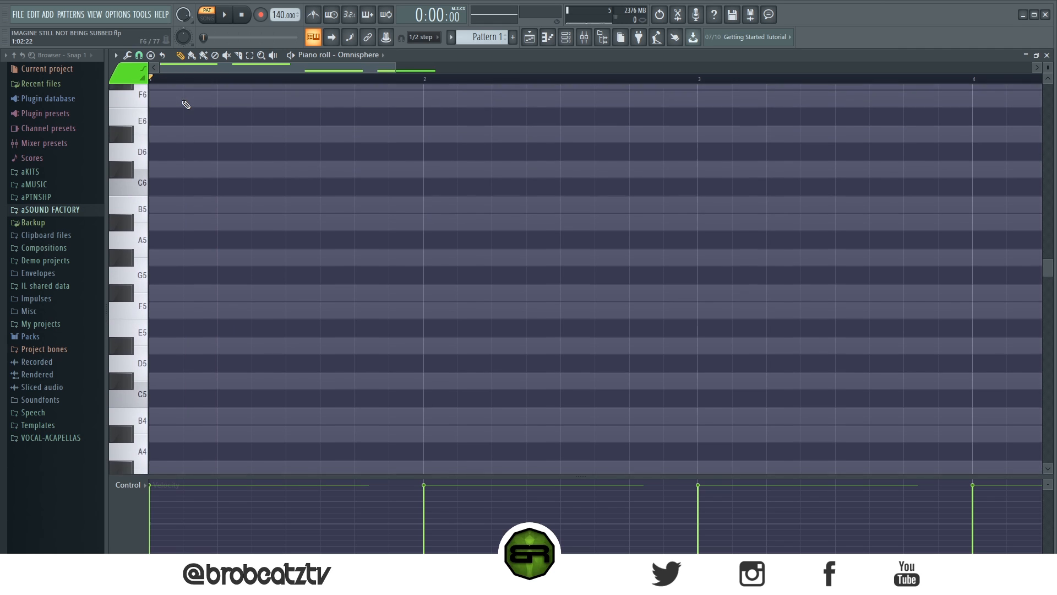
{"action": "scroll", "coordinate": [185, 101], "scroll_direction": "down", "scroll_amount": 2}
{"action": "left_click_drag", "start_coordinate": [258, 82], "coordinate": [269, 87]}
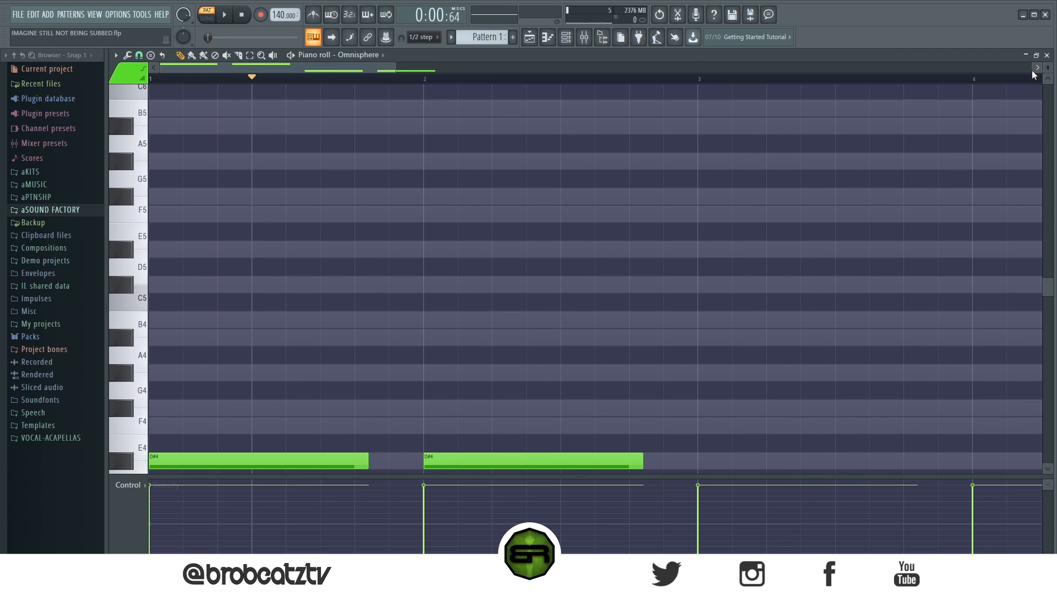
{"action": "left_click_drag", "start_coordinate": [392, 67], "coordinate": [456, 66]}
{"action": "left_click", "coordinate": [207, 79]}
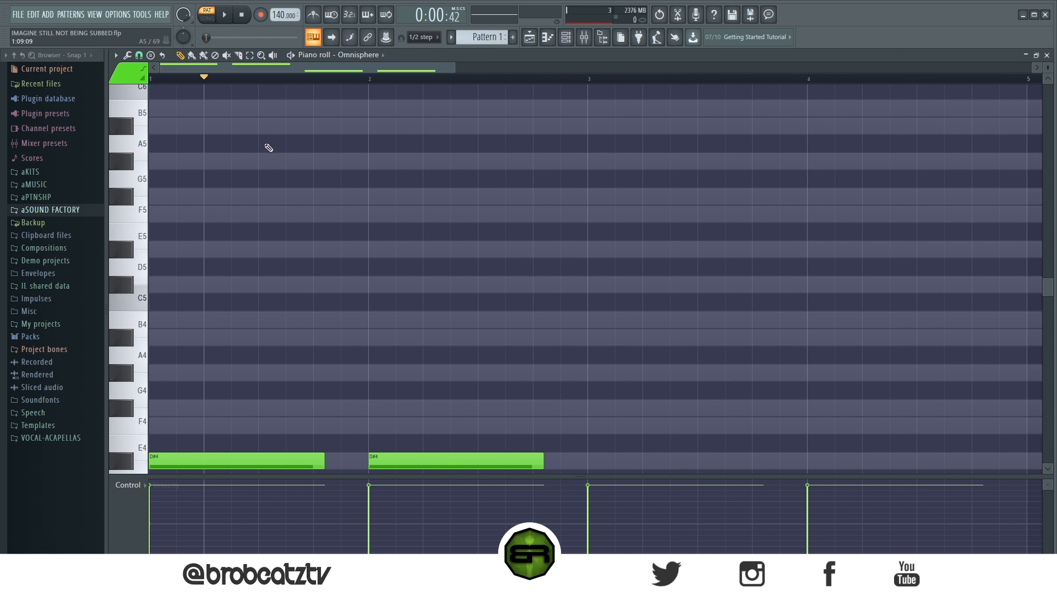
{"action": "left_click", "coordinate": [232, 77]}
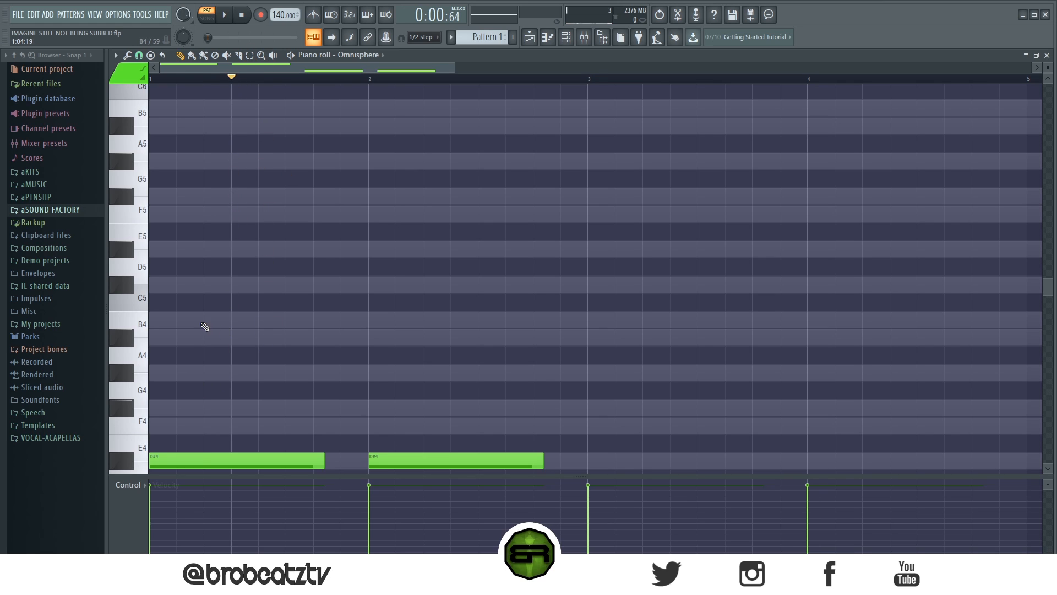
Step: Add three consecutive short notes A#4, B4 and F5 in bar 1, starting on beat 2
{"action": "left_click", "coordinate": [204, 338]}
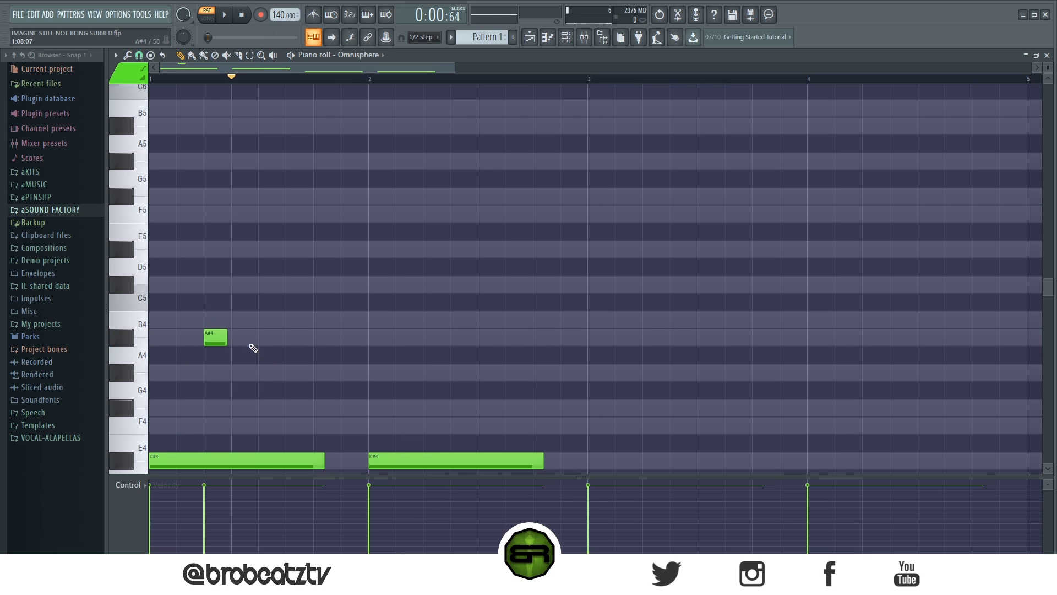
{"action": "left_click", "coordinate": [233, 321]}
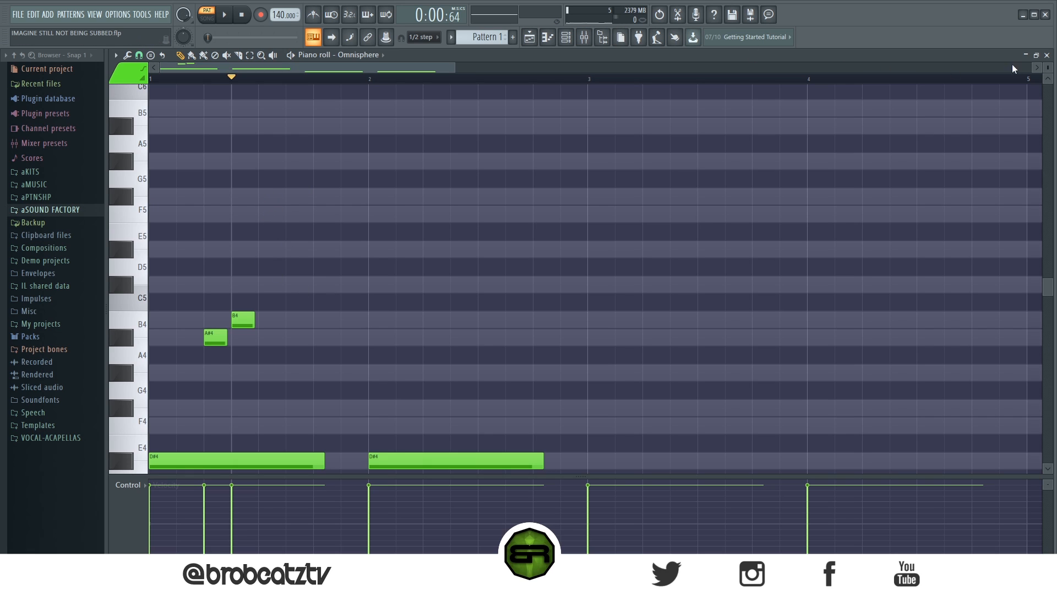
{"action": "scroll", "coordinate": [455, 228], "scroll_direction": "up", "scroll_amount": 2}
{"action": "scroll", "coordinate": [406, 264], "scroll_direction": "up", "scroll_amount": 1}
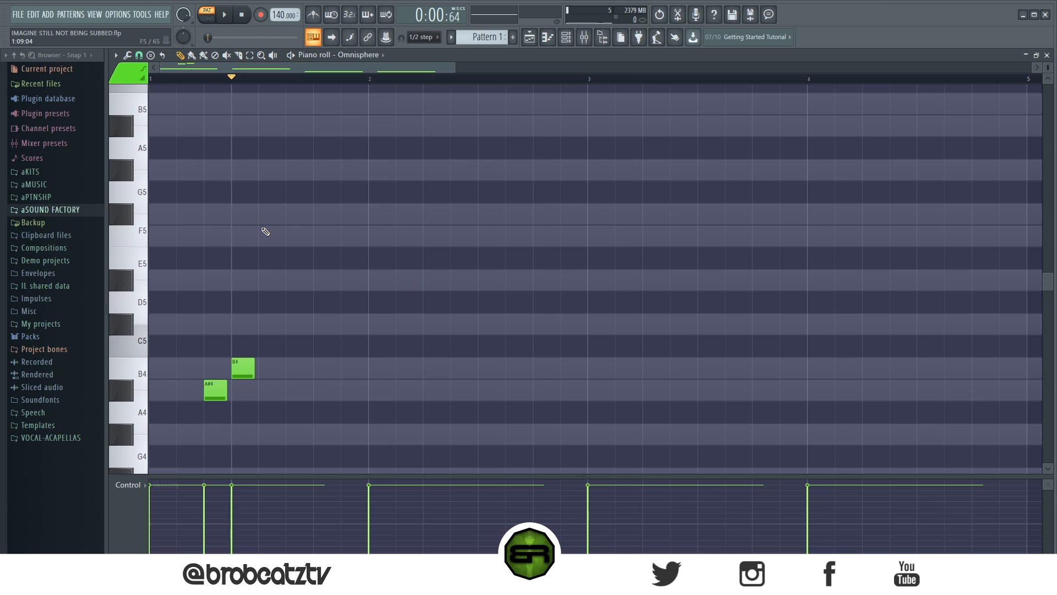
{"action": "left_click", "coordinate": [262, 236]}
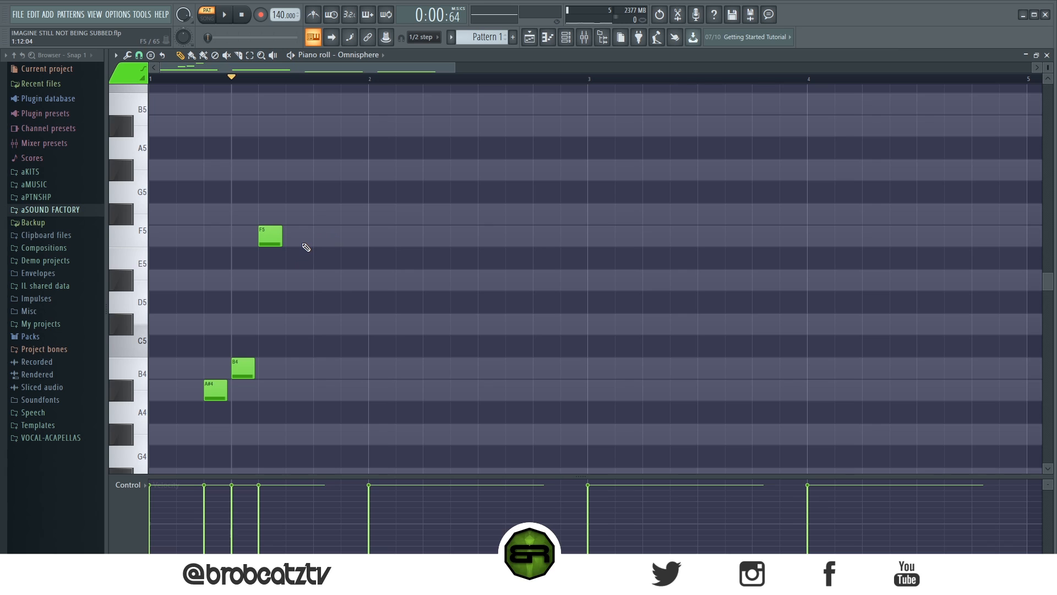
Step: Continue bar 1 with short notes C#6, F#5 and F5 up to the end of the bar
{"action": "scroll", "coordinate": [281, 180], "scroll_direction": "up", "scroll_amount": 3}
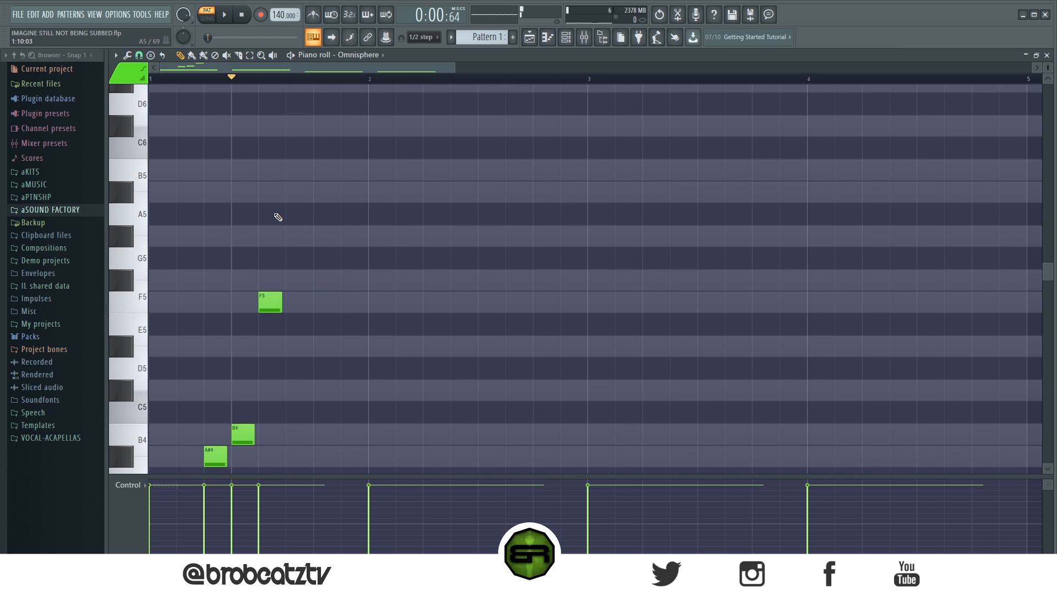
{"action": "scroll", "coordinate": [246, 339], "scroll_direction": "down", "scroll_amount": 9}
{"action": "scroll", "coordinate": [277, 343], "scroll_direction": "up", "scroll_amount": 12}
{"action": "left_click", "coordinate": [292, 192]}
{"action": "left_click", "coordinate": [292, 233]}
{"action": "left_click", "coordinate": [289, 255]}
{"action": "right_click", "coordinate": [290, 234]}
{"action": "right_click", "coordinate": [300, 259]}
{"action": "scroll", "coordinate": [306, 245], "scroll_direction": "down", "scroll_amount": 3}
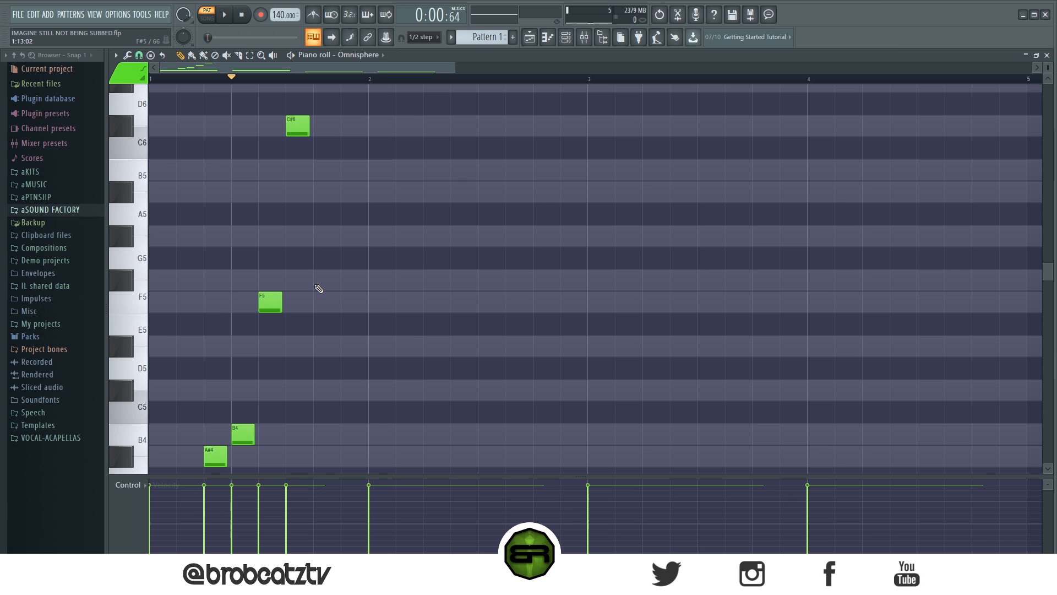
{"action": "left_click", "coordinate": [317, 279]}
{"action": "left_click", "coordinate": [349, 303]}
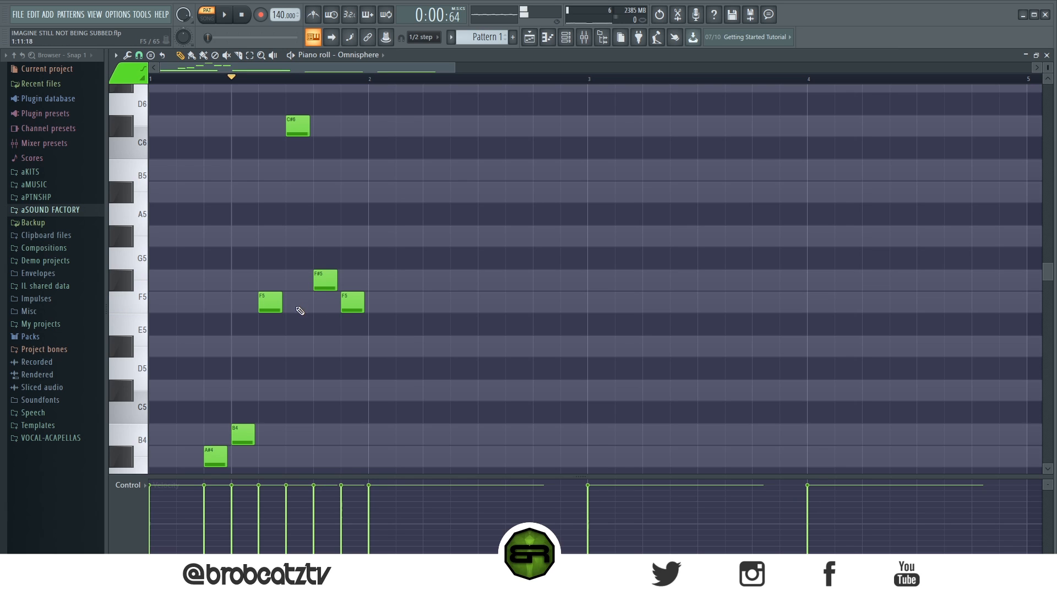
Step: Play back the six-note melody of bar 1 from the start, and stop playback
{"action": "scroll", "coordinate": [262, 203], "scroll_direction": "down", "scroll_amount": 4}
{"action": "scroll", "coordinate": [256, 311], "scroll_direction": "up", "scroll_amount": 4}
{"action": "scroll", "coordinate": [279, 157], "scroll_direction": "down", "scroll_amount": 1}
{"action": "key", "text": "space"}
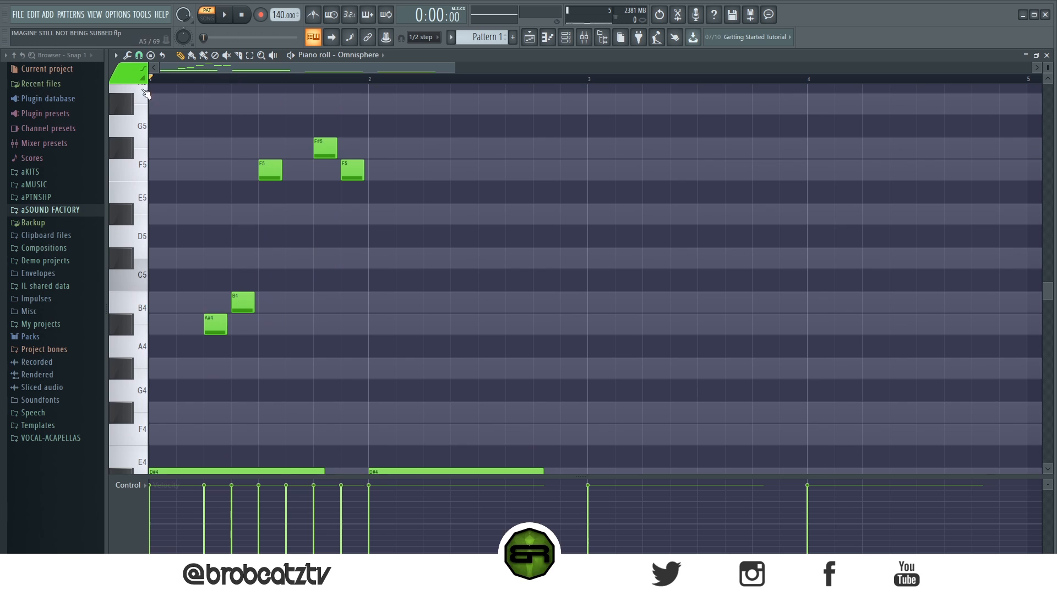
{"action": "scroll", "coordinate": [455, 305], "scroll_direction": "up", "scroll_amount": 3}
{"action": "key", "text": "space"}
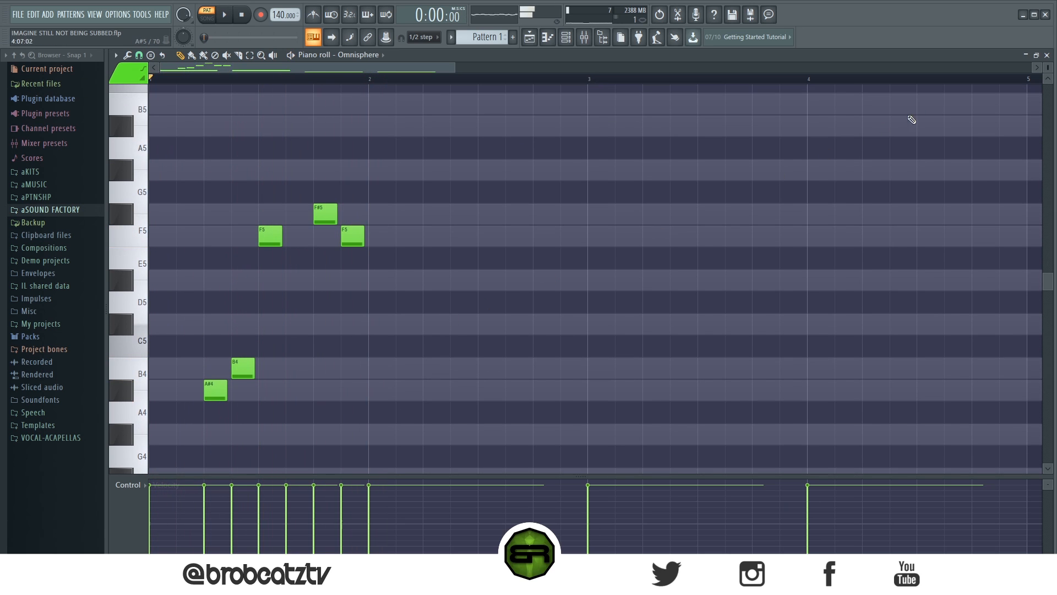
Step: Add another short F#5 note in bar 1, lined up with the short B4 note, while playing the pattern
{"action": "left_click_drag", "start_coordinate": [1048, 67], "coordinate": [1048, 80]}
{"action": "scroll", "coordinate": [495, 220], "scroll_direction": "up", "scroll_amount": 3}
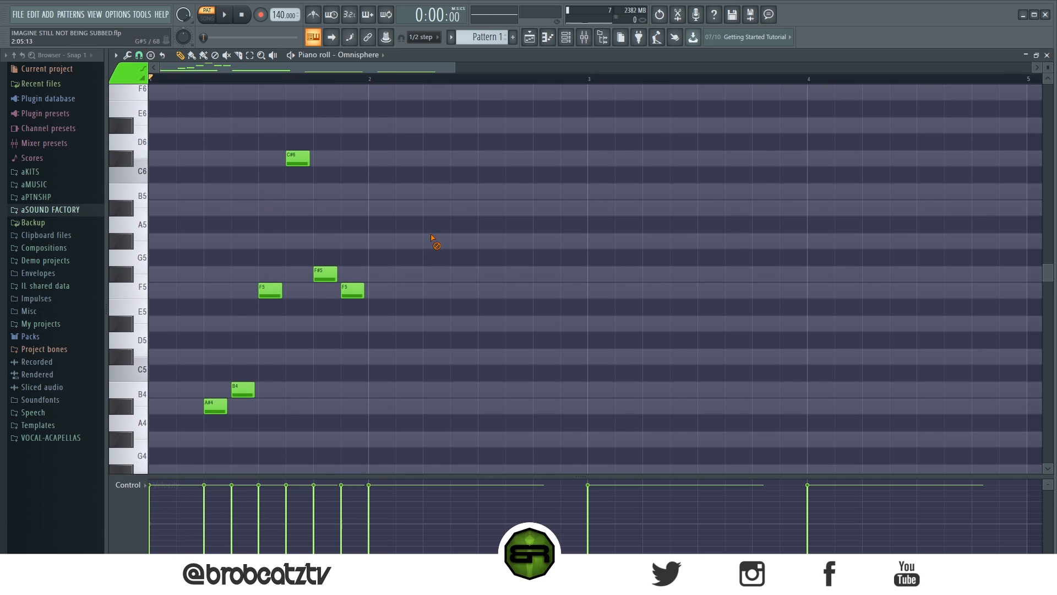
{"action": "left_click_drag", "start_coordinate": [300, 136], "coordinate": [317, 217]}
{"action": "scroll", "coordinate": [366, 177], "scroll_direction": "down", "scroll_amount": 3}
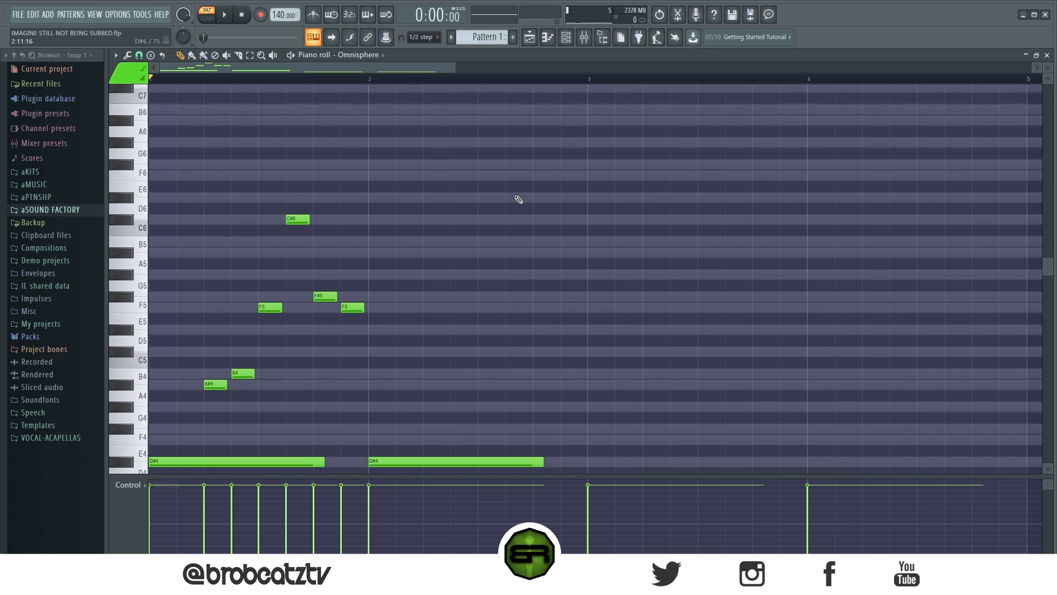
{"action": "scroll", "coordinate": [518, 200], "scroll_direction": "down", "scroll_amount": 2}
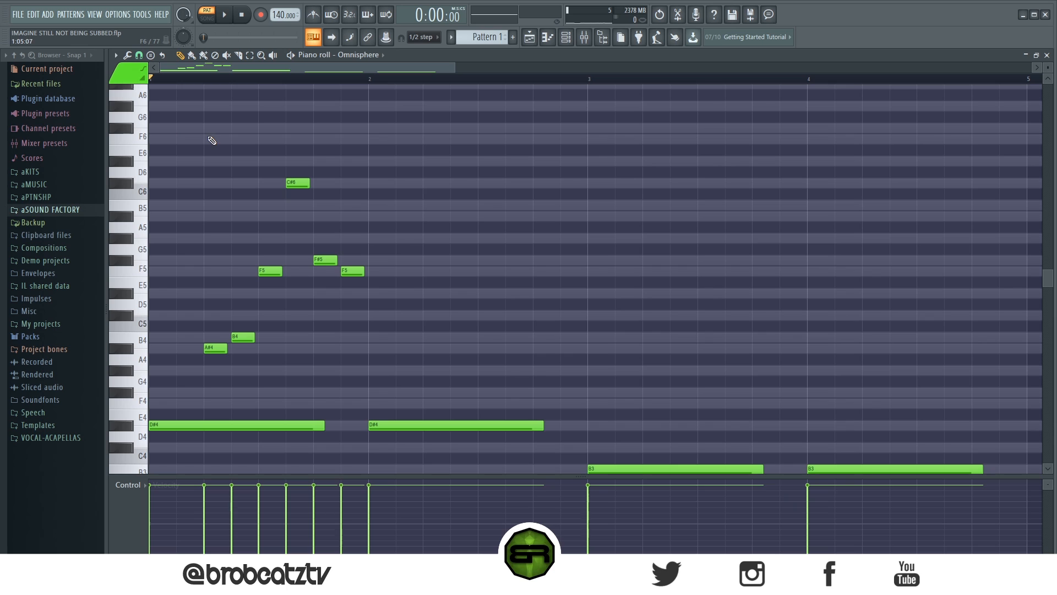
{"action": "left_click_drag", "start_coordinate": [329, 261], "coordinate": [219, 258]}
{"action": "key", "text": "space"}
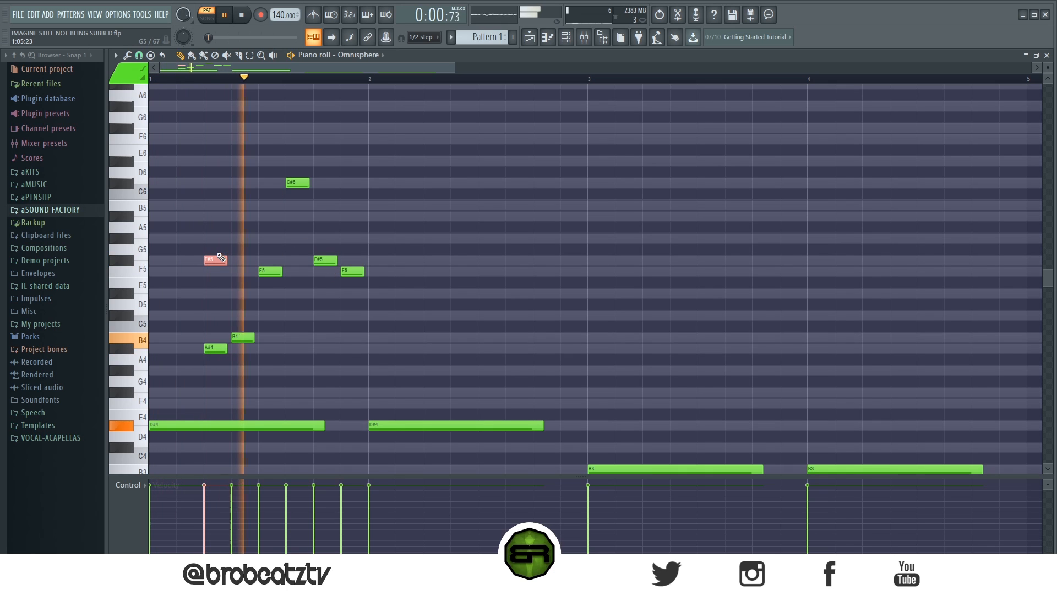
{"action": "left_click_drag", "start_coordinate": [218, 259], "coordinate": [242, 259]}
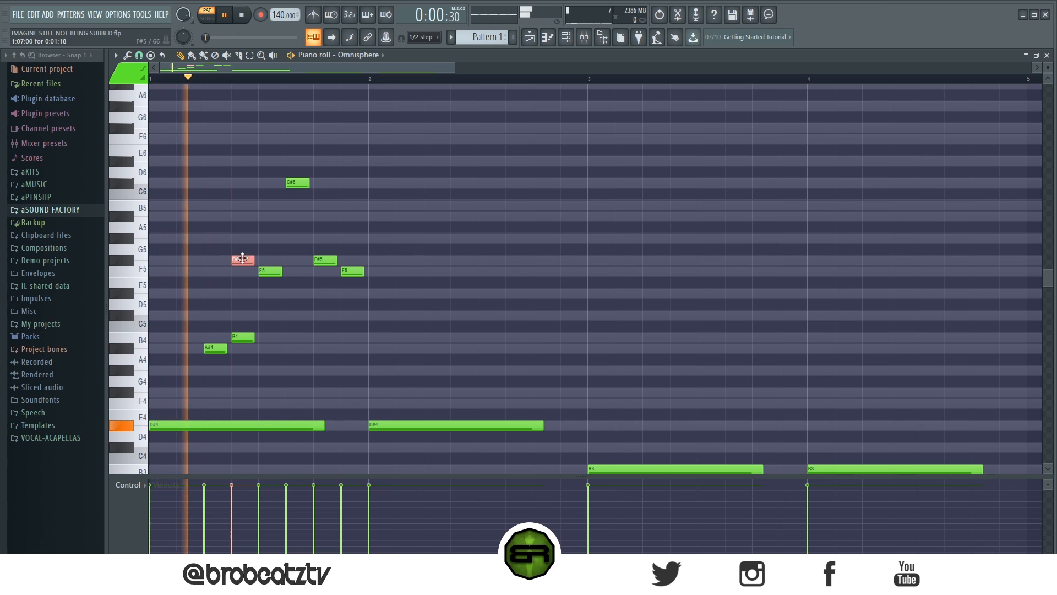
Step: Raise the F#5 note above B4 by an octave to F#6, and play the pattern back
{"action": "key", "text": "space"}
{"action": "key", "text": "ctrl+Up"}
{"action": "key", "text": "space"}
{"action": "key", "text": "ctrl+d"}
{"action": "key", "text": "space"}
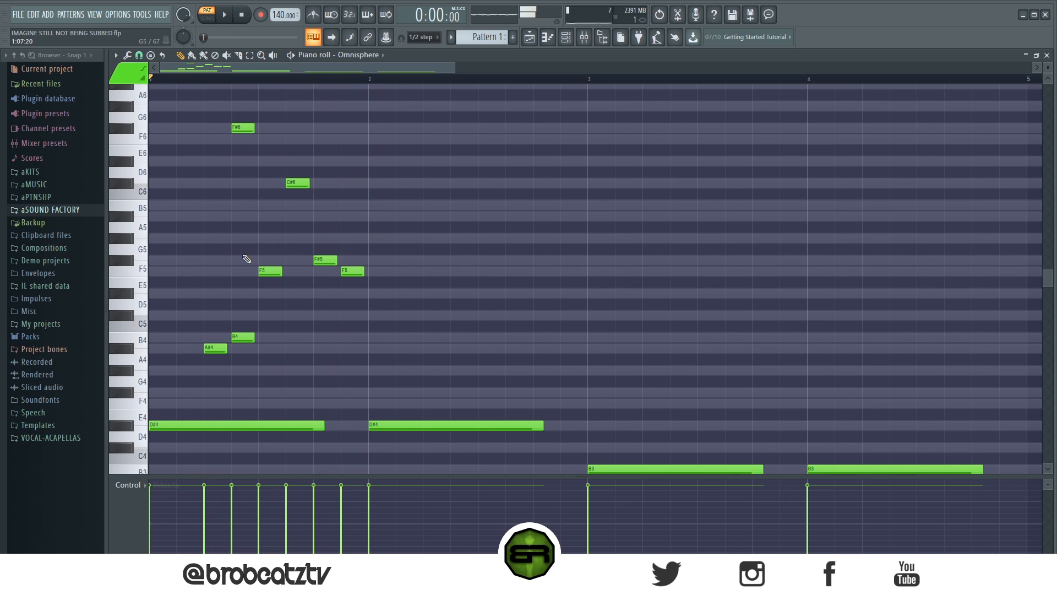
Step: Lengthen the A#4 note in bar 1 to the end of the F#5 note, and duplicate bar 1 into bar 2, replacing its D#4
{"action": "left_click_drag", "start_coordinate": [227, 352], "coordinate": [341, 357]}
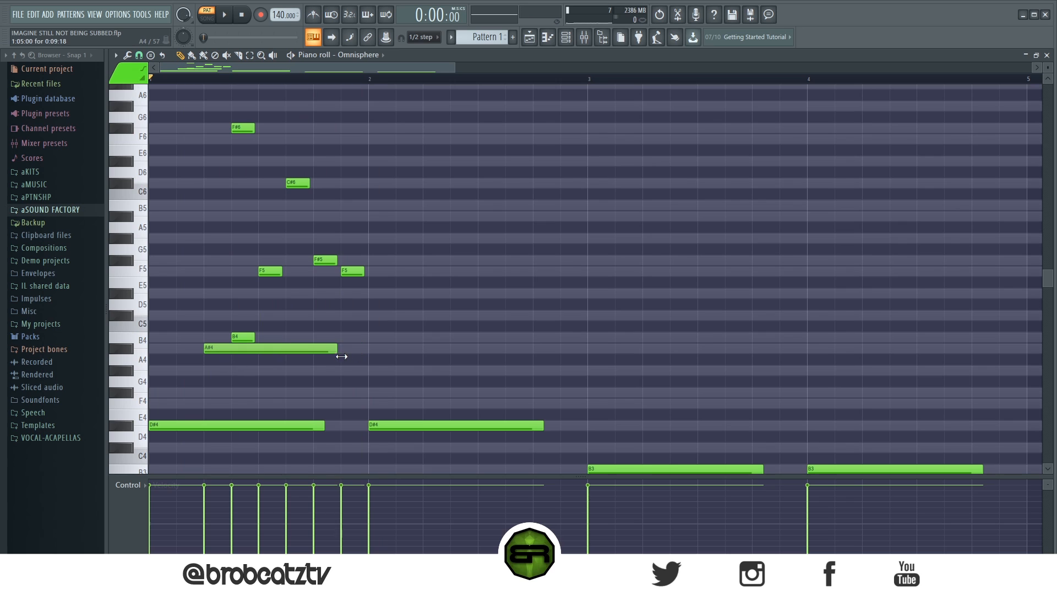
{"action": "right_click", "coordinate": [430, 429]}
{"action": "mouse_move", "coordinate": [356, 429]}
{"action": "left_mouse_down"}
{"action": "mouse_move", "coordinate": [228, 270]}
{"action": "mouse_move", "coordinate": [195, 83]}
{"action": "left_mouse_up"}
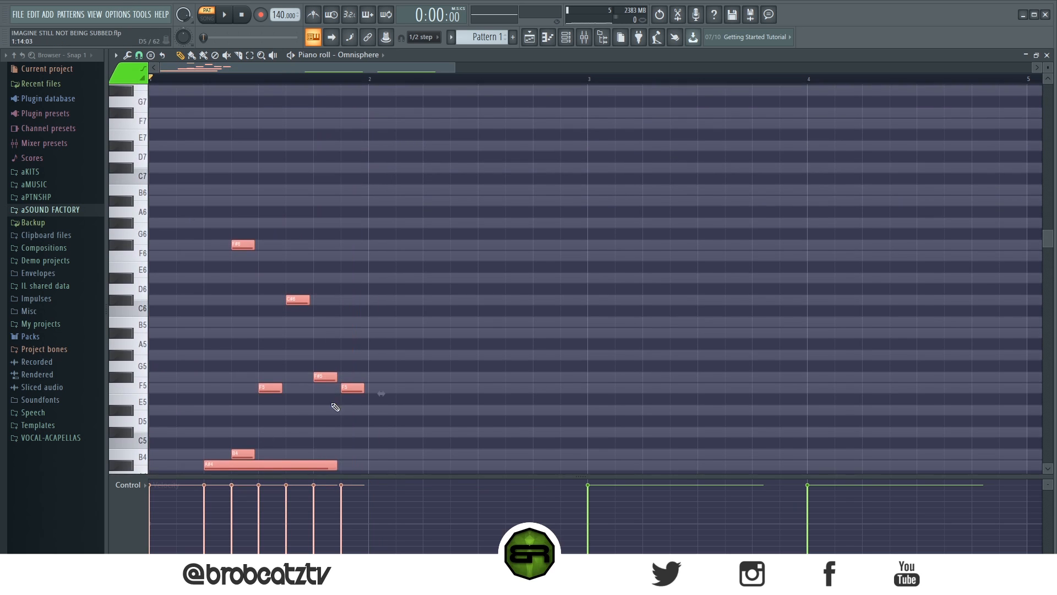
{"action": "scroll", "coordinate": [332, 419], "scroll_direction": "down", "scroll_amount": 3}
{"action": "left_click_drag", "start_coordinate": [193, 408], "coordinate": [424, 405]}
{"action": "key", "text": "ctrl+d"}
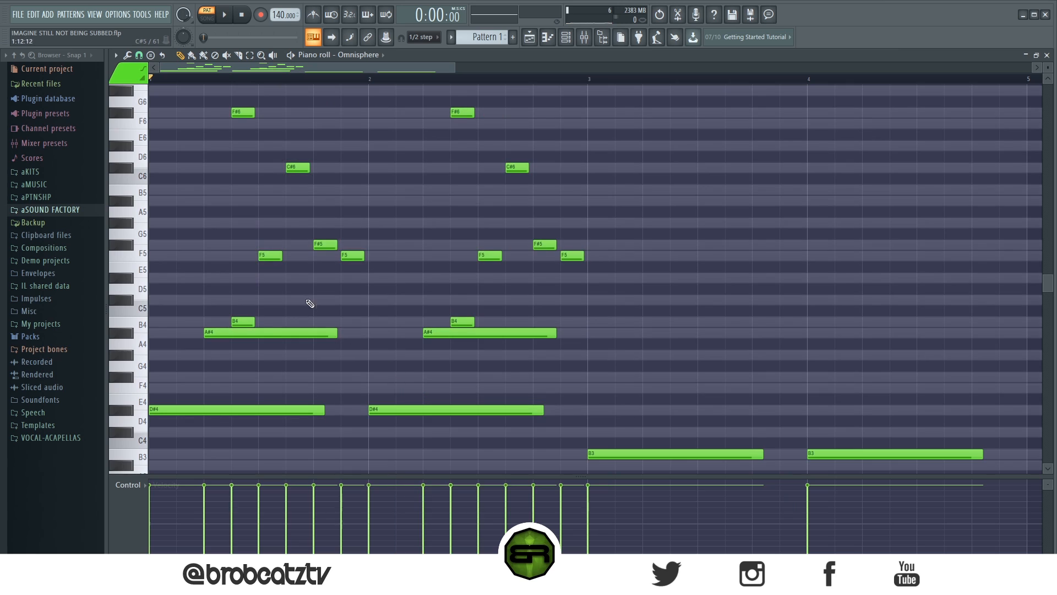
Step: Delete the F#6 and C#6 notes of bar 1 and put them back at the same pitches and positions
{"action": "right_click", "coordinate": [233, 117]}
{"action": "right_click", "coordinate": [297, 167]}
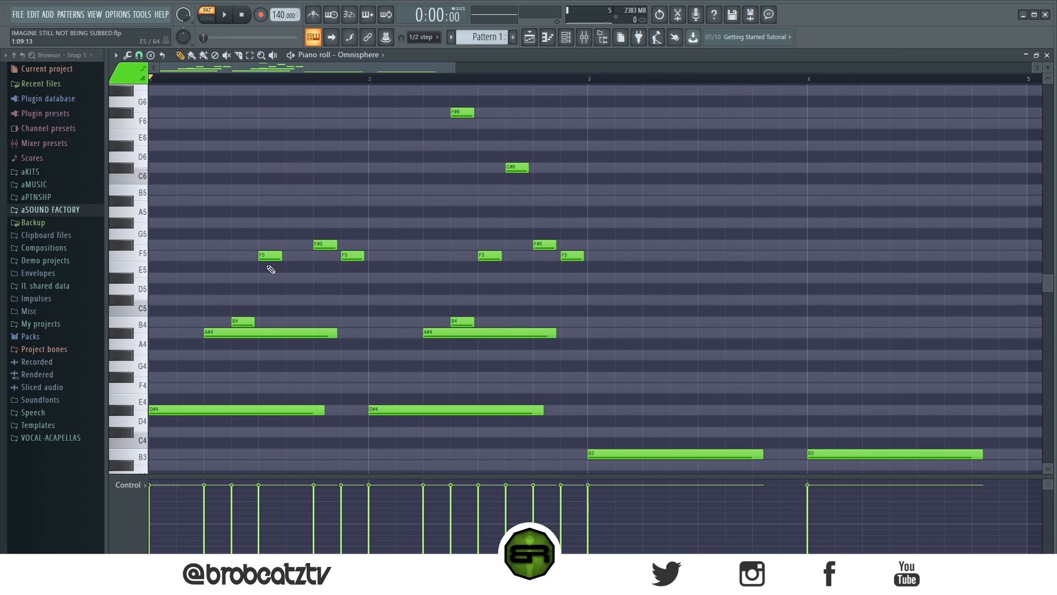
{"action": "left_click", "coordinate": [287, 168]}
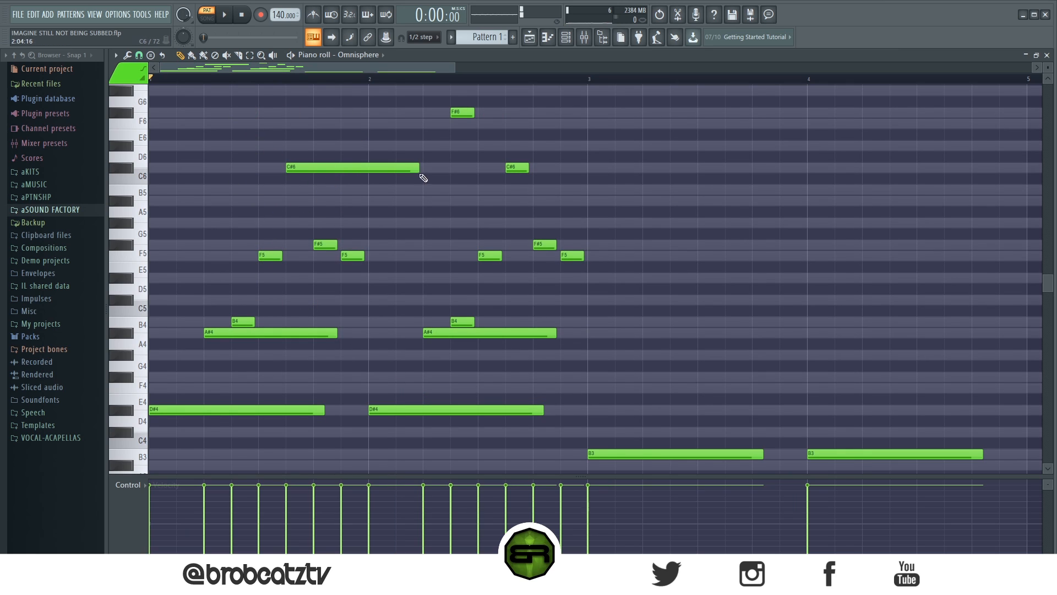
{"action": "left_click_drag", "start_coordinate": [419, 169], "coordinate": [312, 180]}
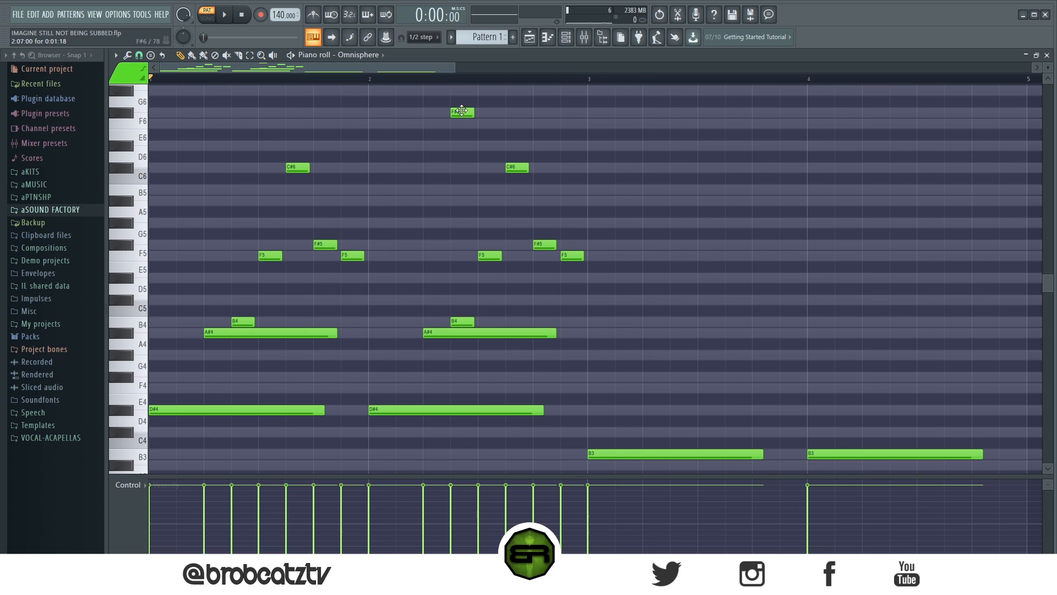
{"action": "left_click", "coordinate": [213, 116]}
{"action": "left_click_drag", "start_coordinate": [215, 113], "coordinate": [321, 191]}
{"action": "left_click", "coordinate": [325, 190], "text": "ctrl"}
Step: Play back the pattern briefly, and select the two F5 notes of bar 1 to compare them
{"action": "key", "text": "space"}
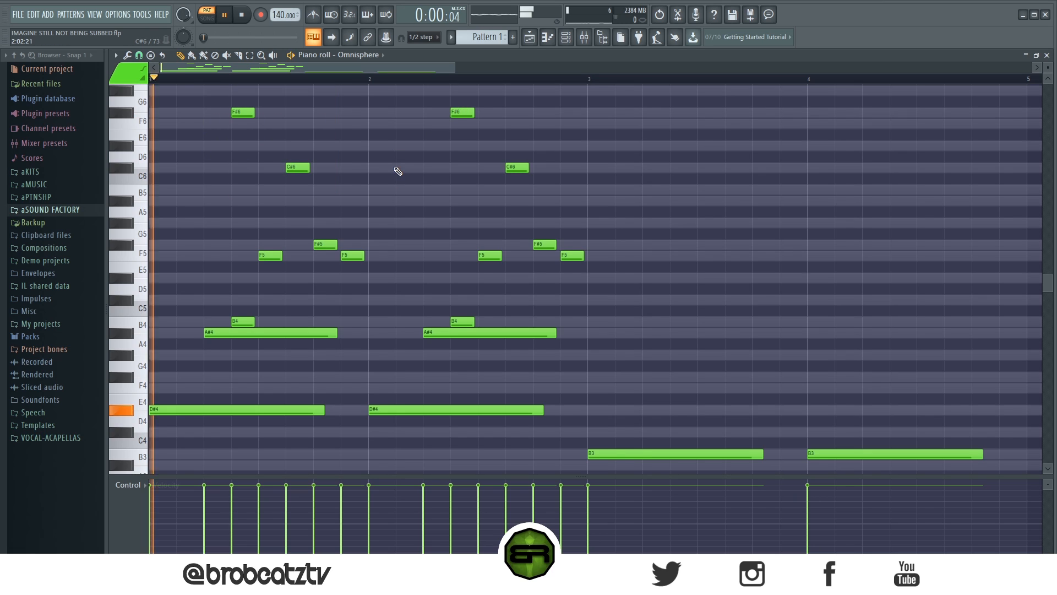
{"action": "key", "text": "space"}
{"action": "left_click", "coordinate": [270, 257], "text": "ctrl"}
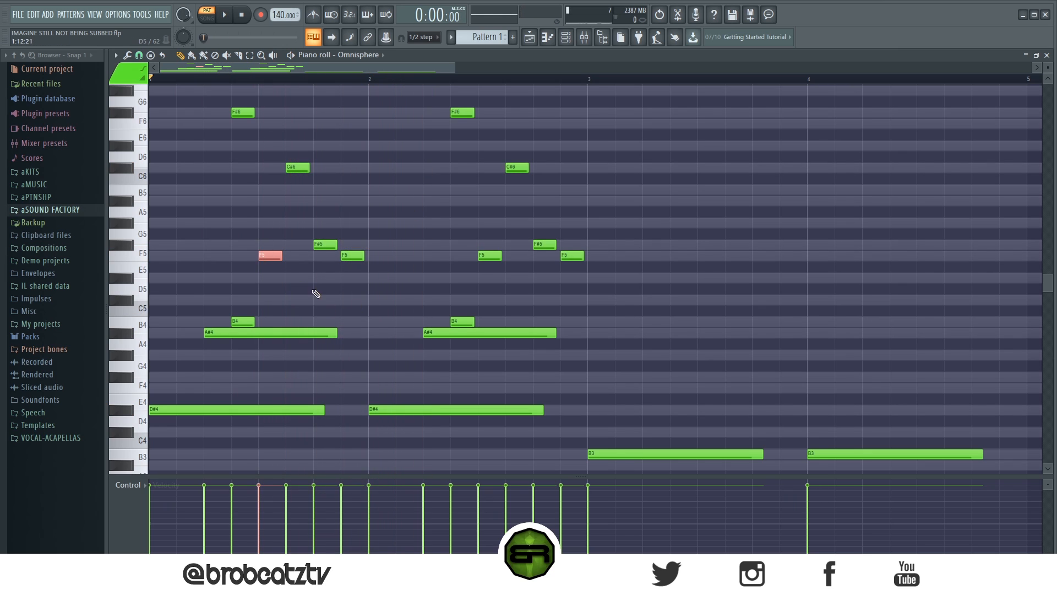
{"action": "left_click", "coordinate": [349, 256], "text": "ctrl"}
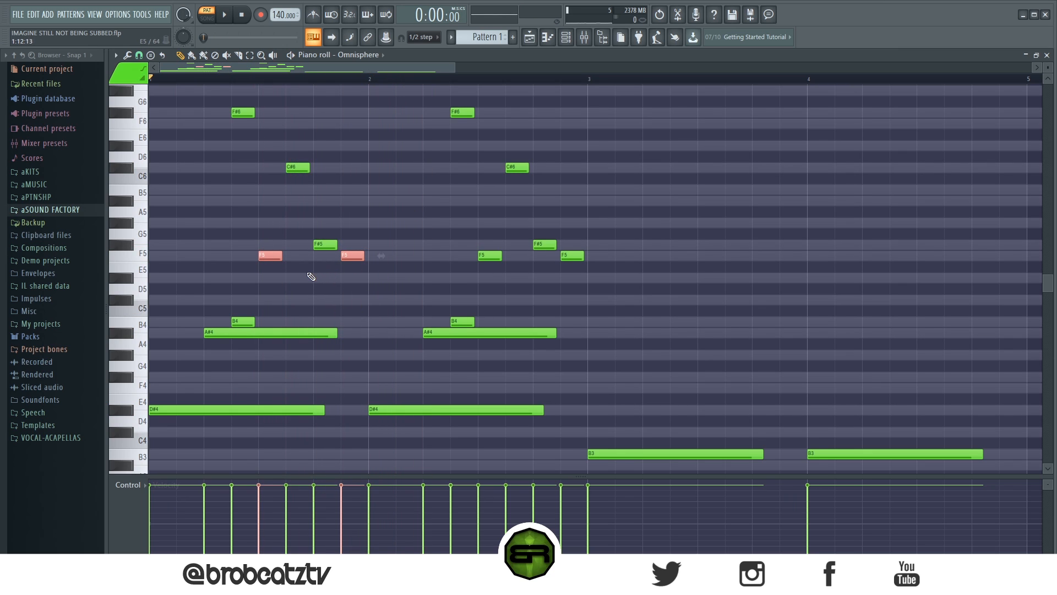
{"action": "right_click", "coordinate": [370, 213]}
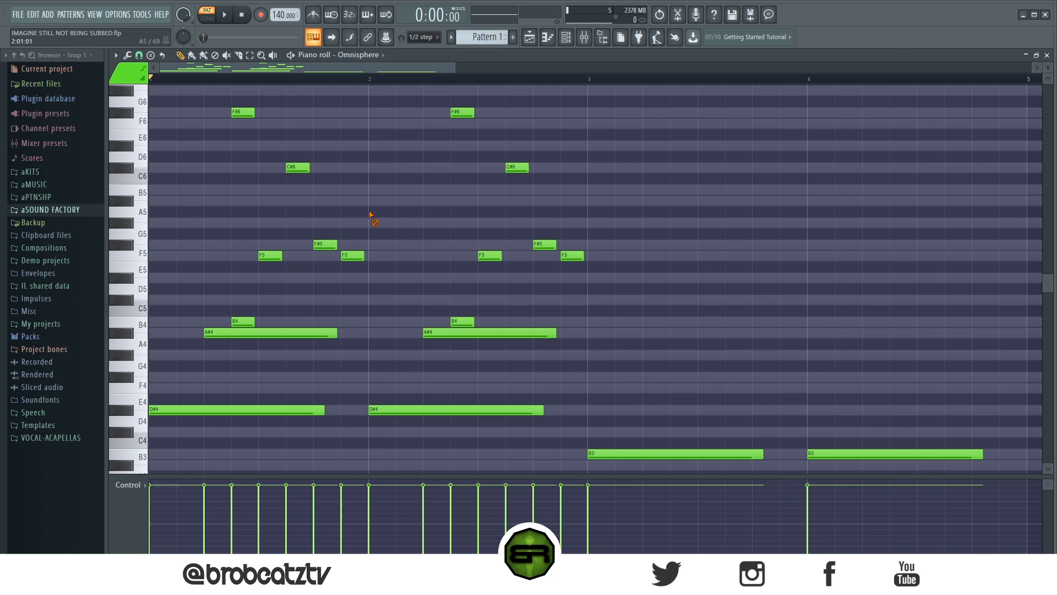
{"action": "left_click", "coordinate": [257, 256], "text": "ctrl"}
{"action": "left_click", "coordinate": [312, 266], "text": "ctrl"}
Step: Try shortening the A#4 notes and replacing the C#6 notes with short A#4 notes in bars 1 and 2, and play it back
{"action": "left_click_drag", "start_coordinate": [334, 330], "coordinate": [229, 341]}
{"action": "left_click", "coordinate": [293, 335]}
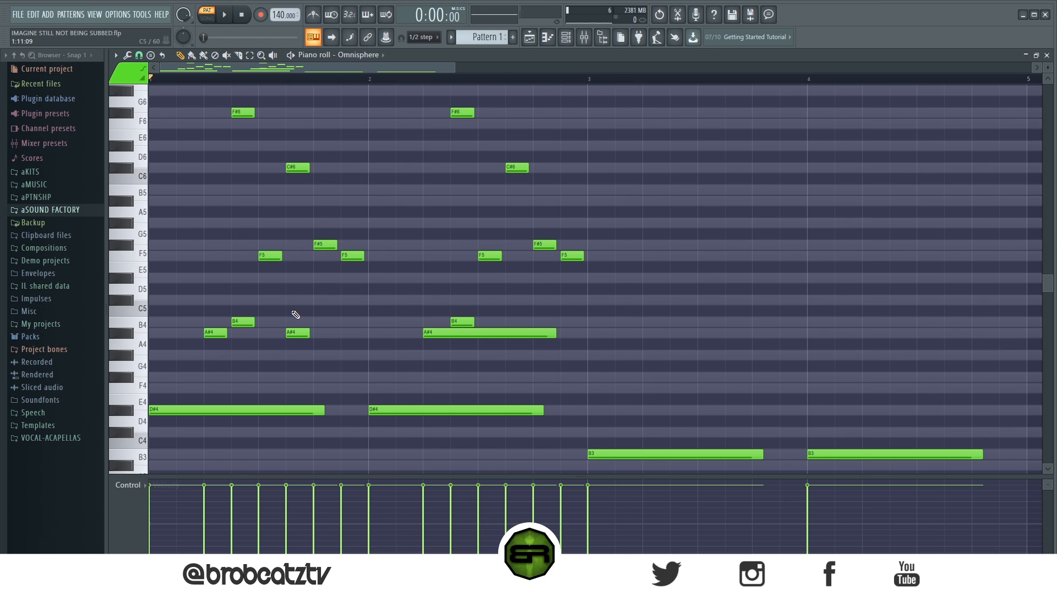
{"action": "right_click", "coordinate": [298, 167]}
{"action": "right_click", "coordinate": [517, 167]}
{"action": "left_click_drag", "start_coordinate": [554, 332], "coordinate": [448, 336]}
{"action": "left_click", "coordinate": [514, 334]}
{"action": "key", "text": "space"}
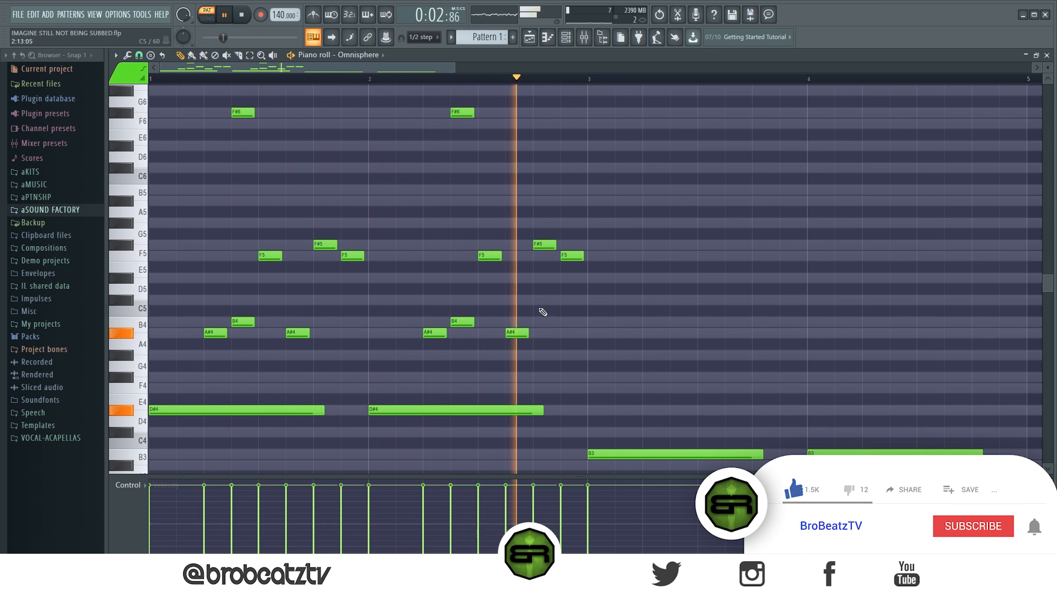
{"action": "key", "text": "space"}
Step: Select all A#4 and F5 notes in bars 1 and 2 to examine the repeated pitches, and clear the selection
{"action": "left_click", "coordinate": [490, 256], "text": "ctrl+shift"}
{"action": "left_click", "coordinate": [570, 256], "text": "ctrl+shift"}
{"action": "left_click", "coordinate": [517, 333], "text": "ctrl+shift"}
{"action": "left_click", "coordinate": [435, 333], "text": "ctrl+shift"}
{"action": "left_click", "coordinate": [346, 256], "text": "ctrl+shift"}
{"action": "left_click", "coordinate": [267, 256], "text": "ctrl+shift"}
{"action": "left_click", "coordinate": [295, 333], "text": "ctrl+shift"}
{"action": "left_click", "coordinate": [212, 333], "text": "ctrl+shift"}
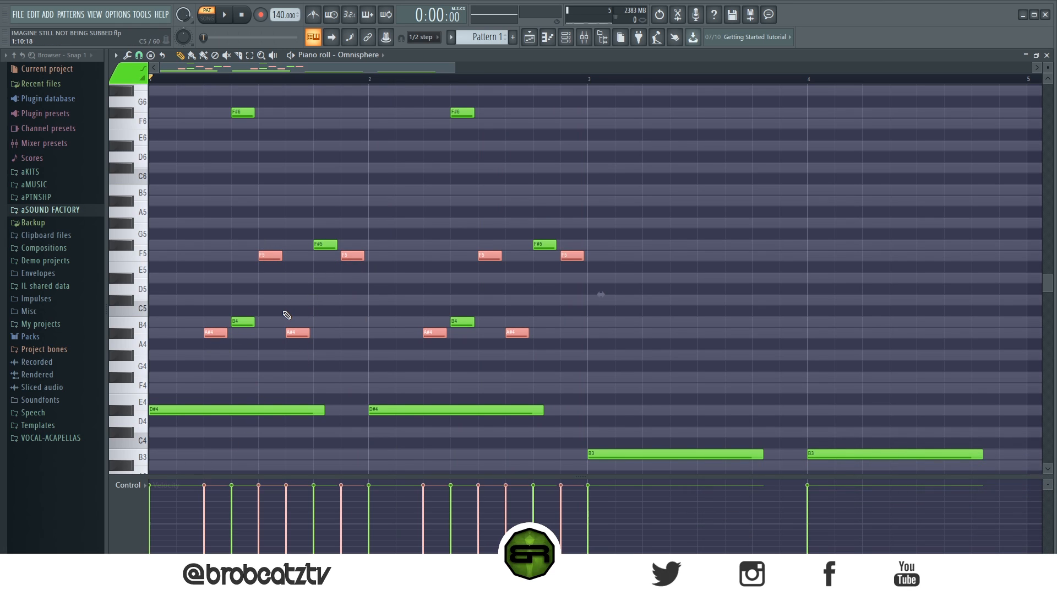
{"action": "left_click", "coordinate": [338, 319]}
Step: Move the second A#4 note of bars 1 and 2 up to C#6, and lengthen each bar's remaining A#4 to the end of the C#6
{"action": "left_click", "coordinate": [298, 333], "text": "ctrl+shift"}
{"action": "left_click", "coordinate": [516, 333], "text": "ctrl+shift"}
{"action": "left_click_drag", "start_coordinate": [518, 332], "coordinate": [515, 164]}
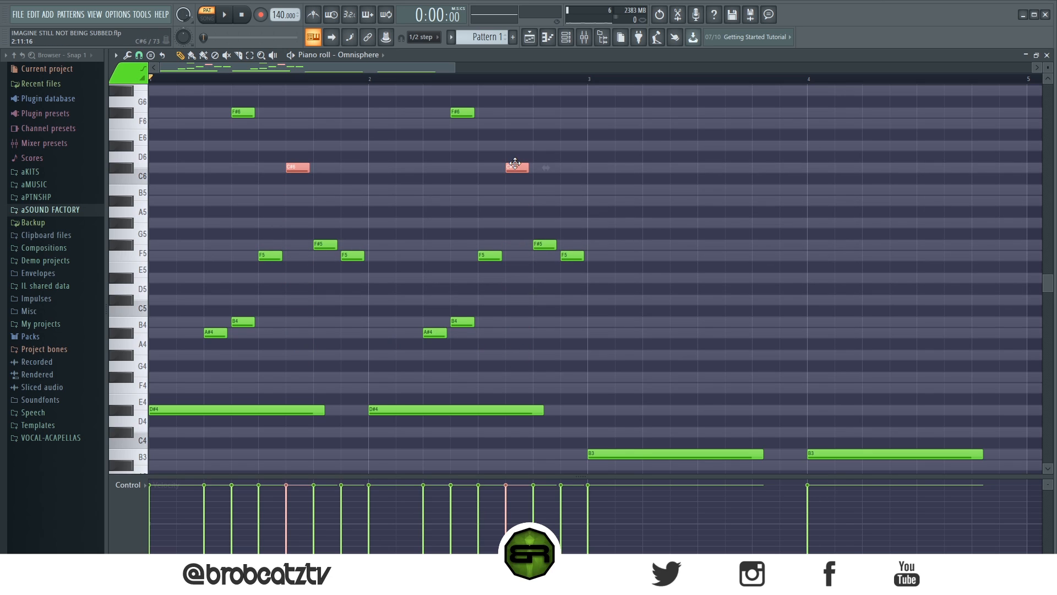
{"action": "left_click", "coordinate": [397, 195]}
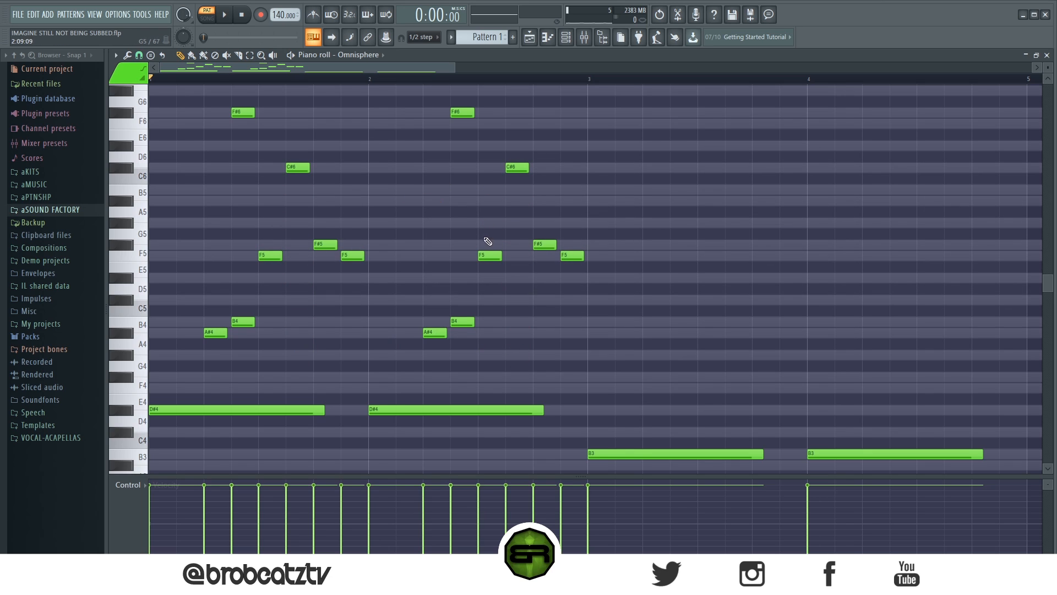
{"action": "left_click_drag", "start_coordinate": [451, 336], "coordinate": [309, 334]}
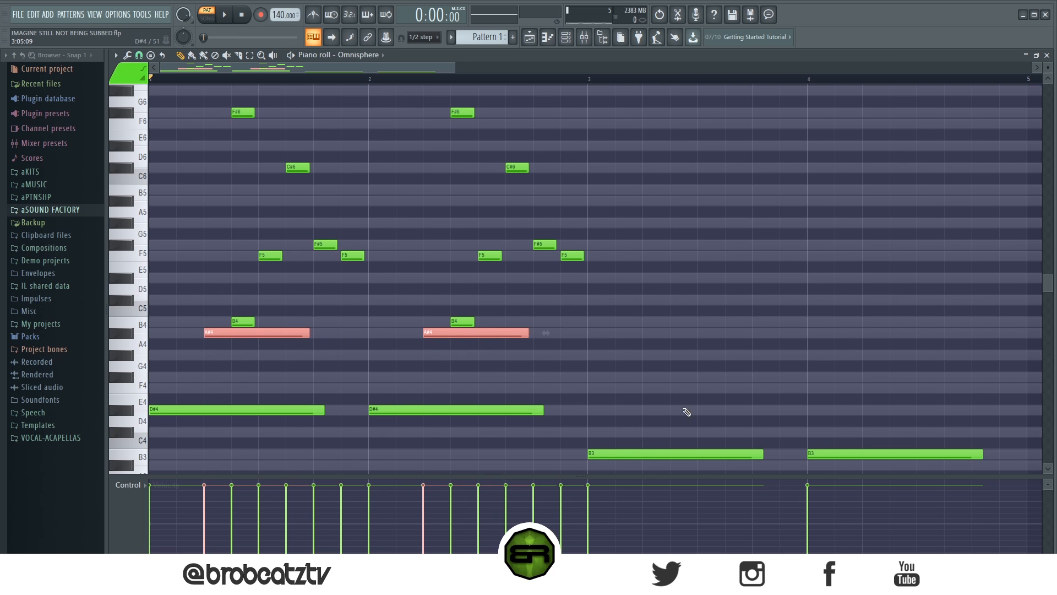
Step: Clear the note selection, bring bars 3 and 4 into view and play back the pattern from the start
{"action": "scroll", "coordinate": [691, 349], "scroll_direction": "down", "scroll_amount": 2}
{"action": "left_click_drag", "start_coordinate": [417, 71], "coordinate": [492, 72]}
{"action": "left_click", "coordinate": [443, 205]}
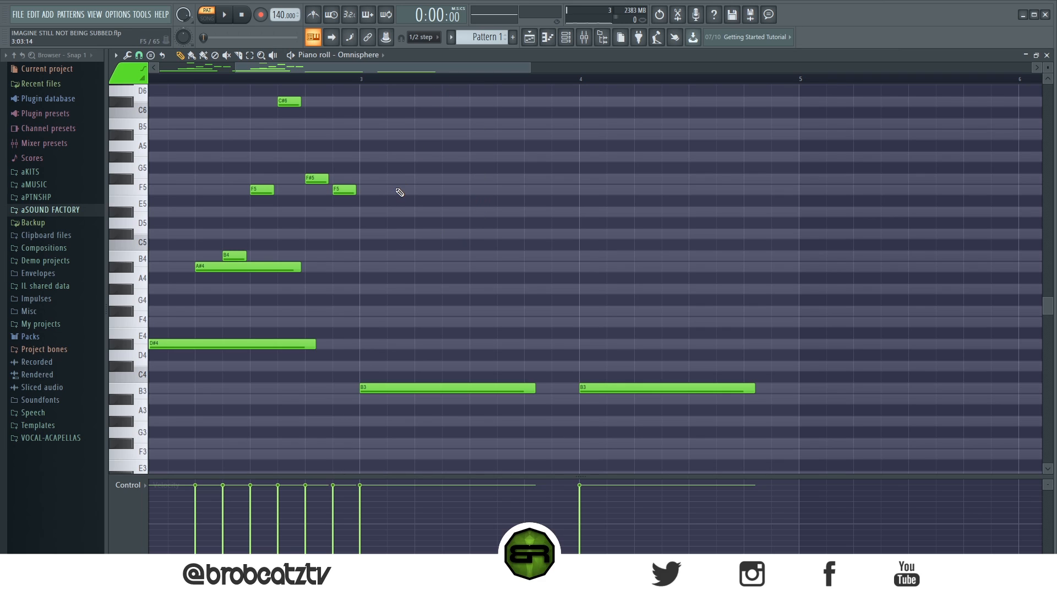
{"action": "key", "text": "space"}
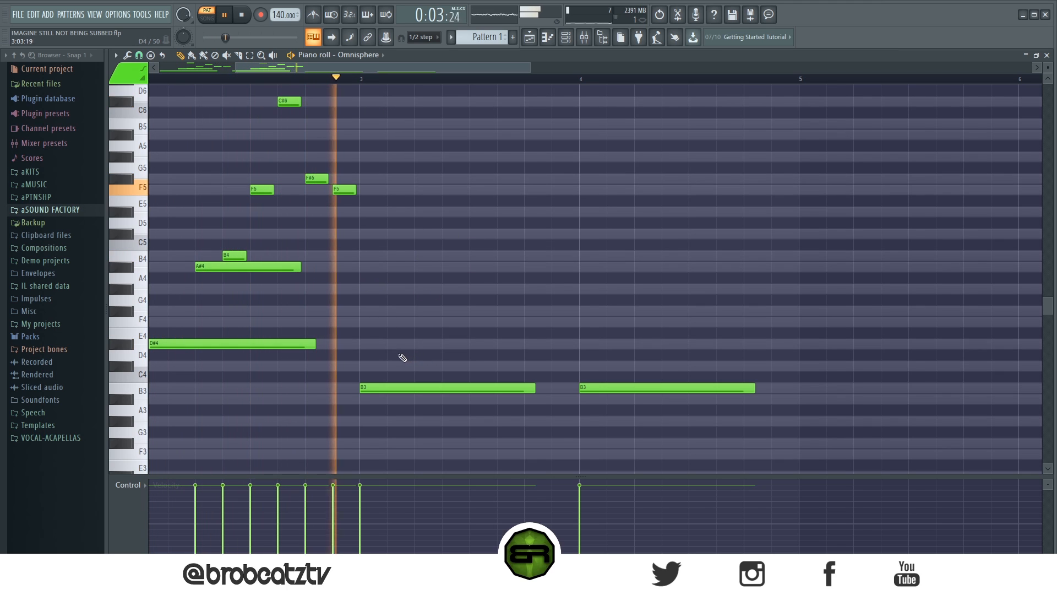
{"action": "key", "text": "space"}
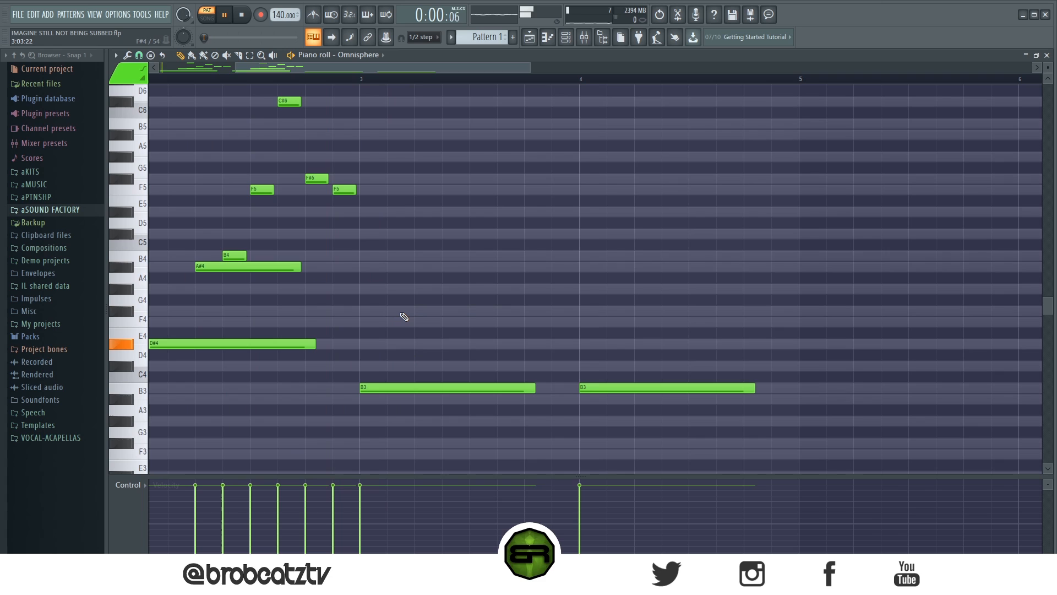
Step: Add one short F#4 note on beat 2 of bar 3, above the first B3 note
{"action": "left_click", "coordinate": [396, 310]}
{"action": "right_click", "coordinate": [418, 312]}
{"action": "left_click", "coordinate": [418, 311]}
{"action": "left_click_drag", "start_coordinate": [518, 313], "coordinate": [440, 313]}
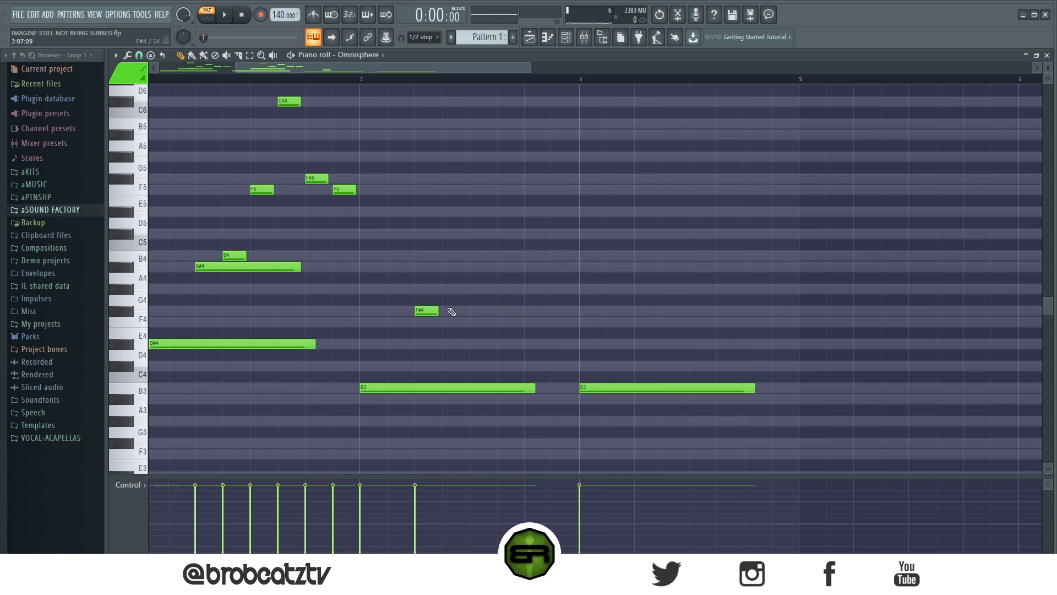
Step: Add short A#4, C#5 and F5 notes one after another following the F#4 in bar 3, and play back the bar
{"action": "key", "text": "space"}
{"action": "left_click", "coordinate": [448, 267]}
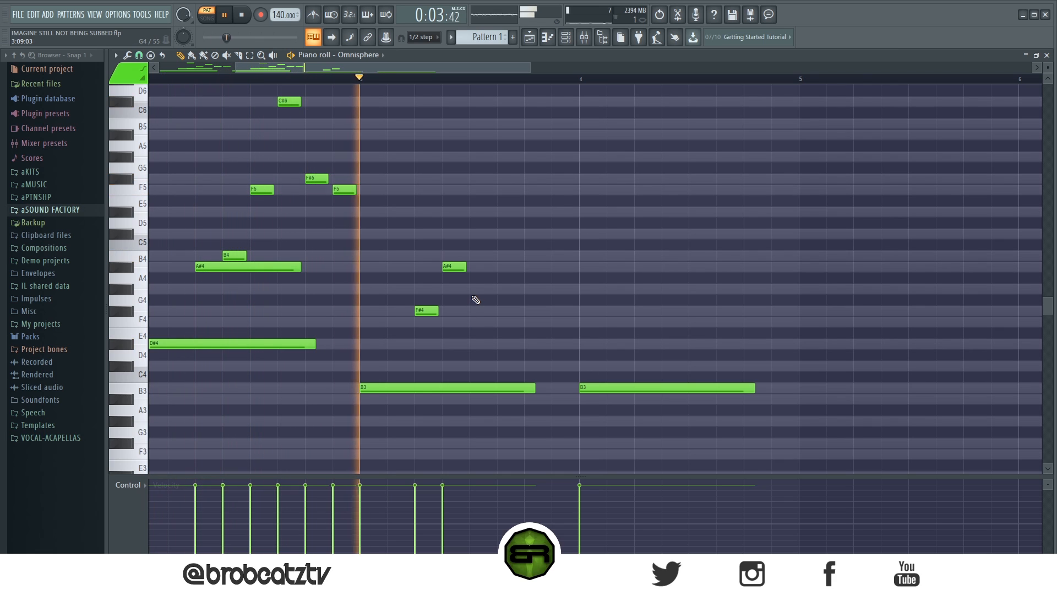
{"action": "left_click", "coordinate": [475, 234]}
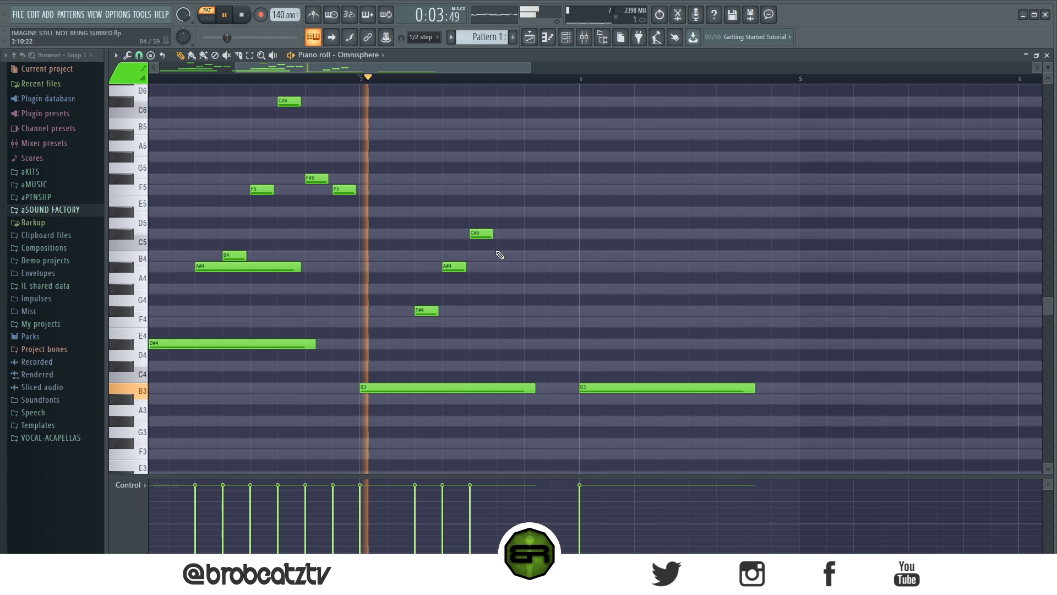
{"action": "key", "text": "space"}
{"action": "left_click", "coordinate": [508, 190]}
{"action": "key", "text": "space"}
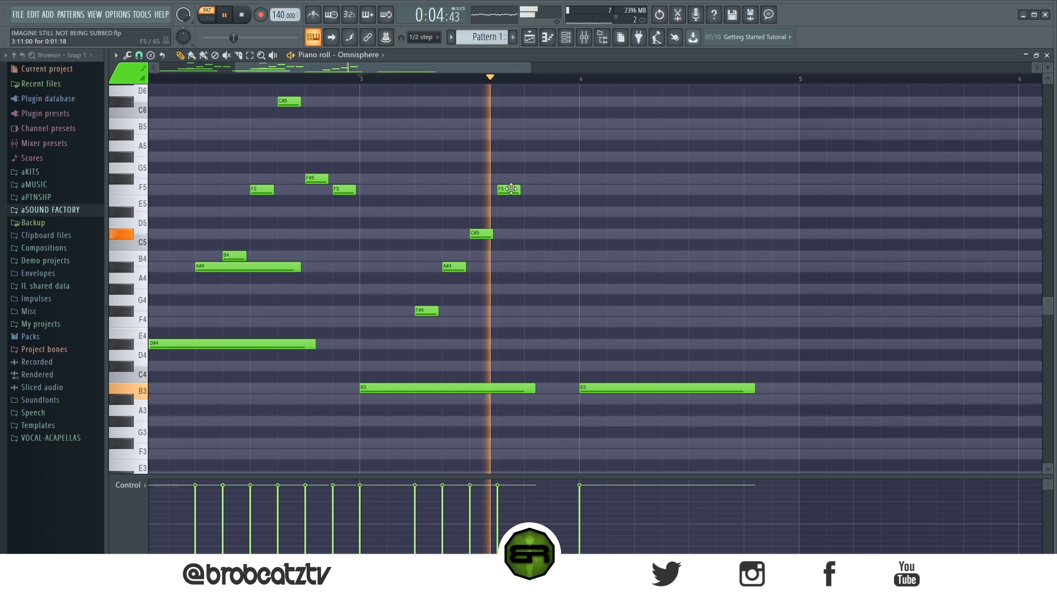
{"action": "key", "text": "space"}
{"action": "key", "text": "space"}
{"action": "key", "text": "space"}
{"action": "key", "text": "space"}
Step: Complete bar 3 with short B4 and D#5 notes after the F5, and play back the result
{"action": "left_click", "coordinate": [531, 256]}
{"action": "key", "text": "space"}
{"action": "key", "text": "space"}
{"action": "key", "text": "space"}
{"action": "key", "text": "space"}
{"action": "key", "text": "space"}
{"action": "left_click", "coordinate": [562, 222]}
{"action": "left_click_drag", "start_coordinate": [562, 222], "coordinate": [562, 211]}
{"action": "key", "text": "space"}
{"action": "key", "text": "space"}
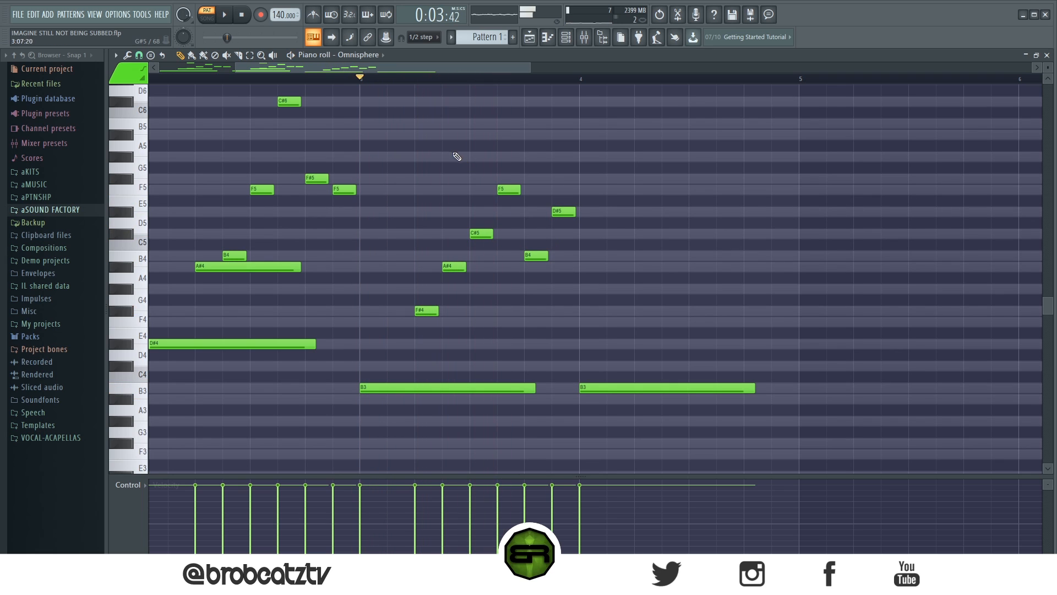
{"action": "key", "text": "space"}
{"action": "key", "text": "space"}
Step: Duplicate the short A#4 note of bar 3 one octave up as A#5, and play back the bar
{"action": "mouse_move", "coordinate": [449, 265]}
{"action": "left_mouse_down"}
{"action": "mouse_move", "coordinate": [474, 265]}
{"action": "mouse_move", "coordinate": [449, 265]}
{"action": "left_mouse_up"}
{"action": "key", "text": "ctrl+Up"}
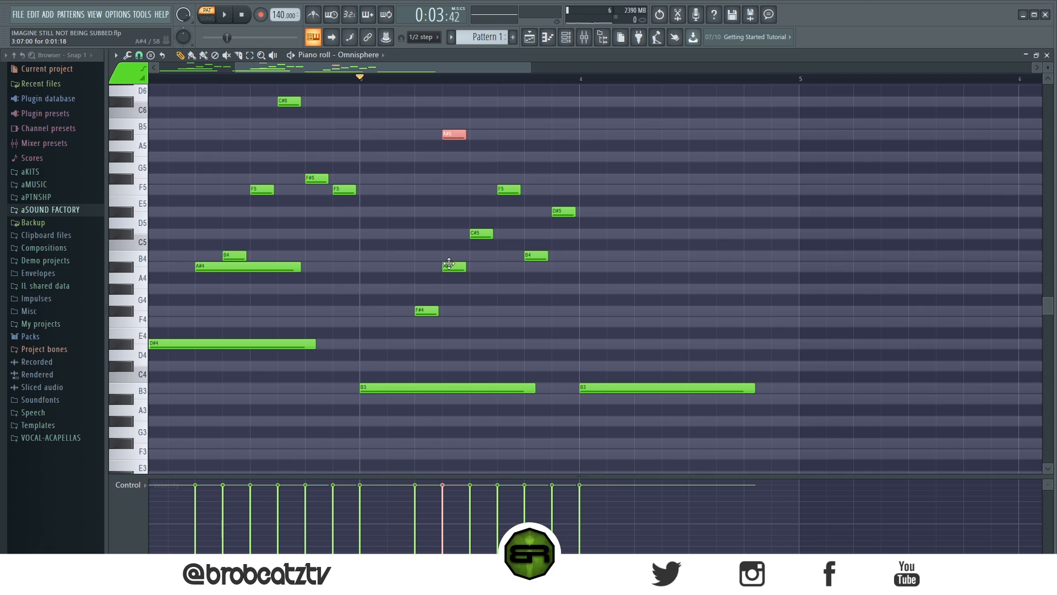
{"action": "key", "text": "space"}
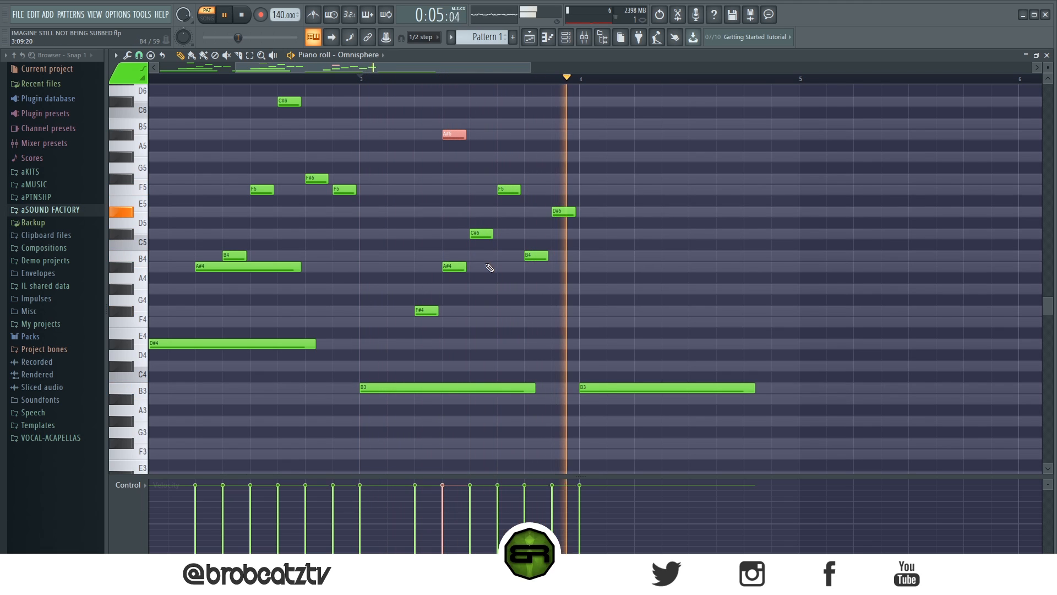
{"action": "key", "text": "space"}
{"action": "key", "text": "space"}
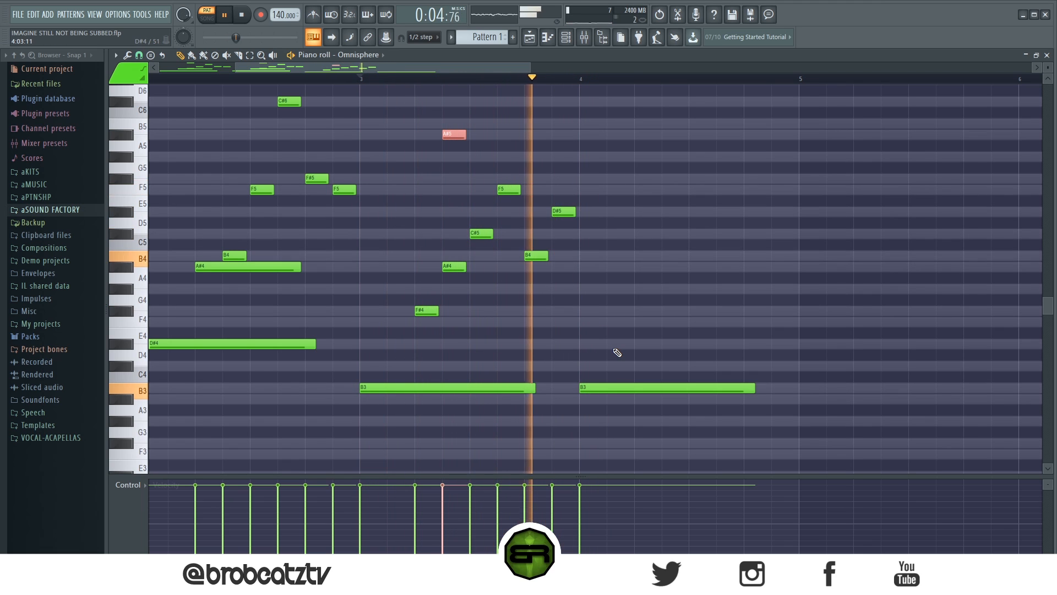
{"action": "key", "text": "space"}
{"action": "key", "text": "space"}
Step: Copy the short melody notes of bar 3 into bar 4 above the second B3 note, and clear the selection
{"action": "right_click", "coordinate": [618, 387]}
{"action": "mouse_move", "coordinate": [578, 118]}
{"action": "left_mouse_down"}
{"action": "mouse_move", "coordinate": [361, 413]}
{"action": "mouse_move", "coordinate": [663, 381]}
{"action": "mouse_move", "coordinate": [603, 389]}
{"action": "left_mouse_up"}
{"action": "key", "text": "space"}
{"action": "left_click", "coordinate": [633, 340], "text": "ctrl"}
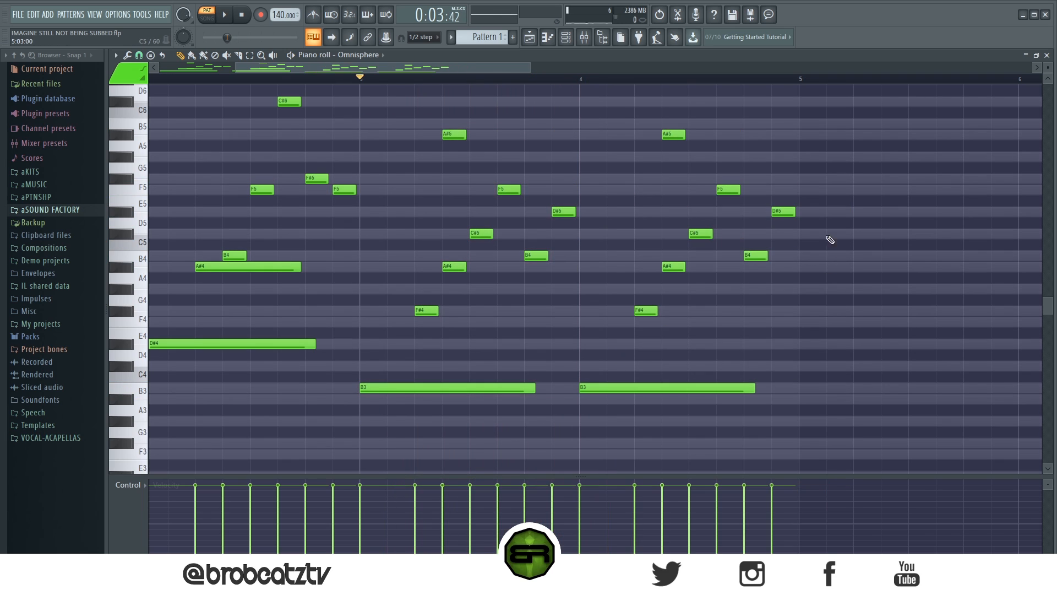
Step: Raise the last note of bar 4 from D#5 to F#5, and play back the pattern
{"action": "left_click_drag", "start_coordinate": [783, 211], "coordinate": [783, 178]}
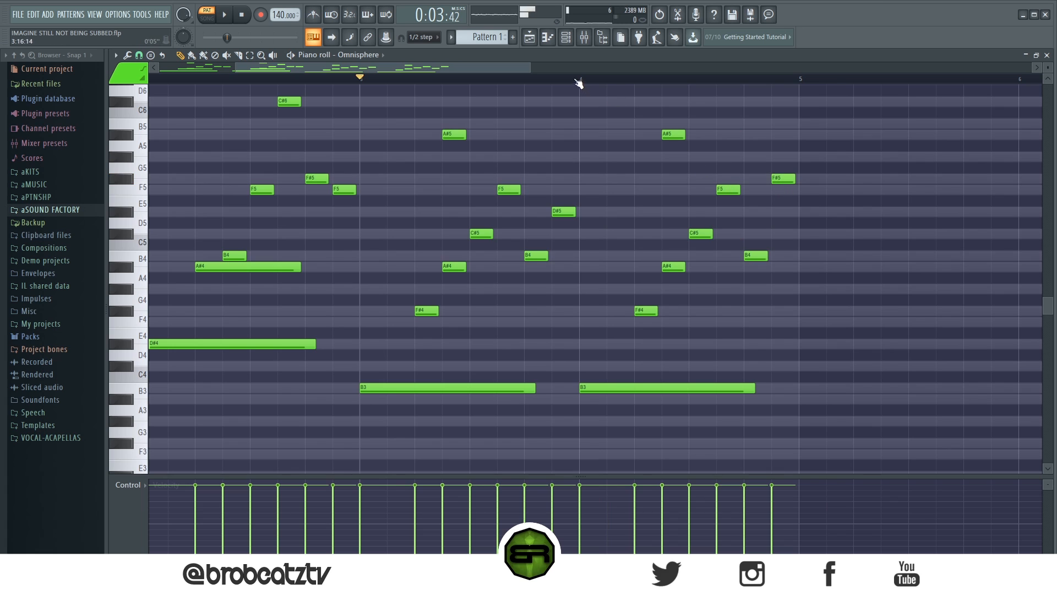
{"action": "scroll", "coordinate": [524, 84], "scroll_direction": "down", "scroll_amount": 1}
{"action": "scroll", "coordinate": [524, 83], "scroll_direction": "down", "scroll_amount": 1}
{"action": "key", "text": "space"}
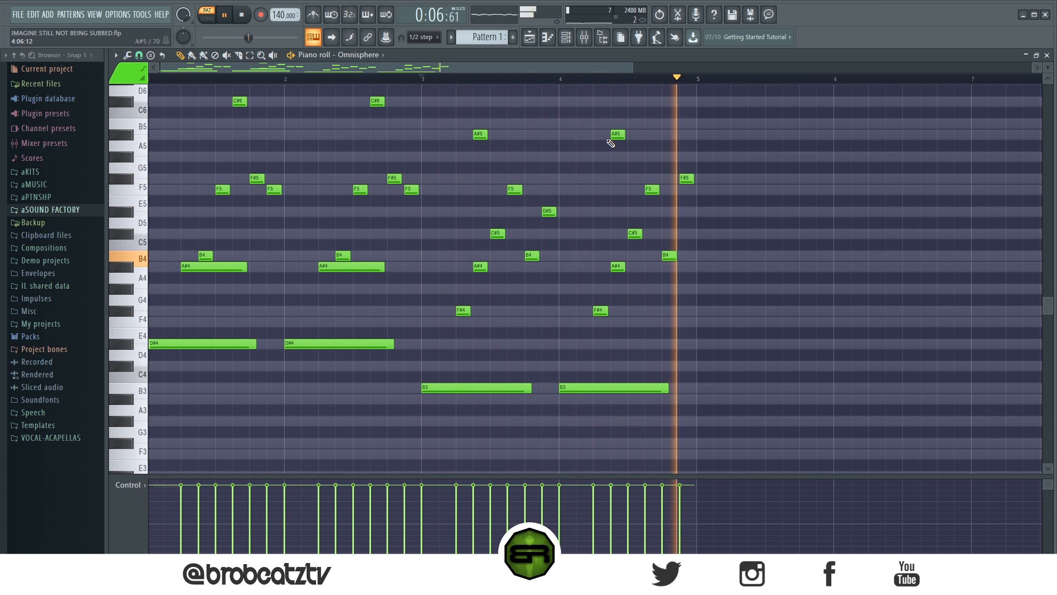
{"action": "key", "text": "space"}
Step: Duplicate the four-bar pattern into bars 5 to 8, with short F#6 notes above the B4 notes in bars 1, 2, 5 and 6
{"action": "scroll", "coordinate": [484, 86], "scroll_direction": "down", "scroll_amount": 2}
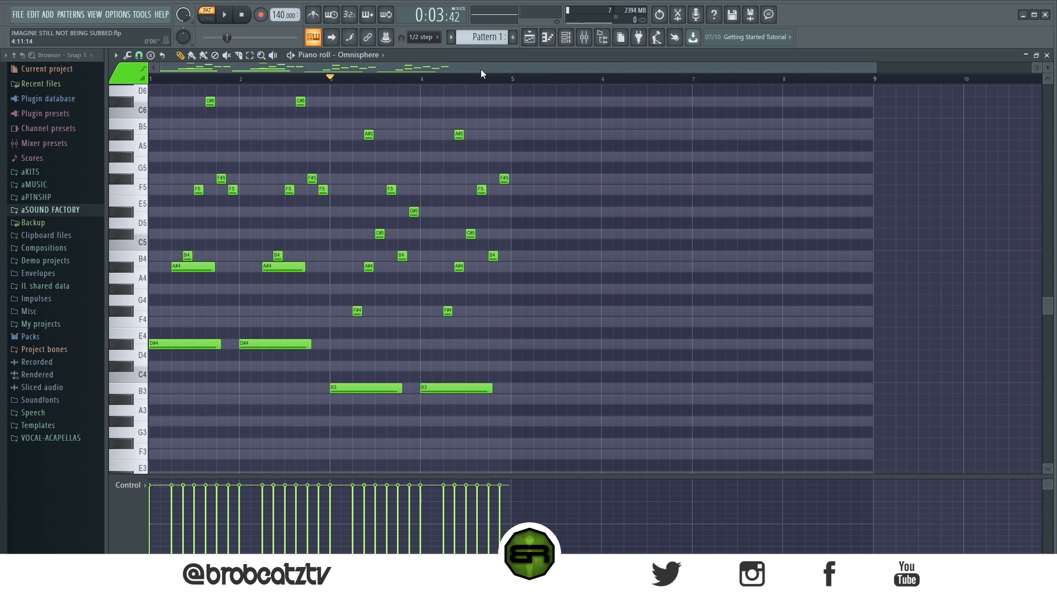
{"action": "key", "text": "ctrl+a"}
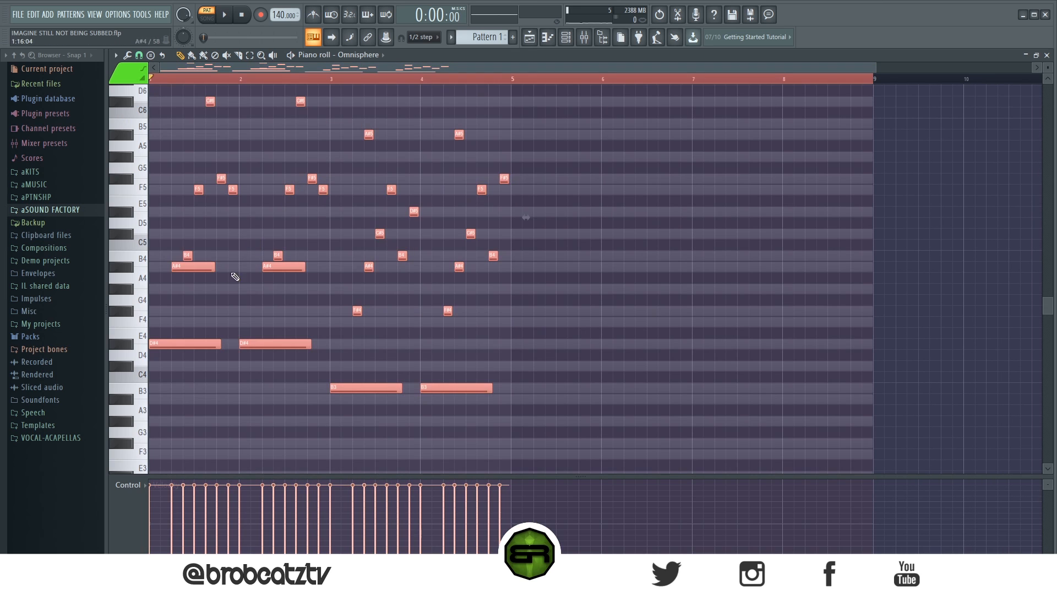
{"action": "key", "text": "ctrl+b"}
{"action": "scroll", "coordinate": [556, 244], "scroll_direction": "up", "scroll_amount": 3}
{"action": "key", "text": "ctrl+d"}
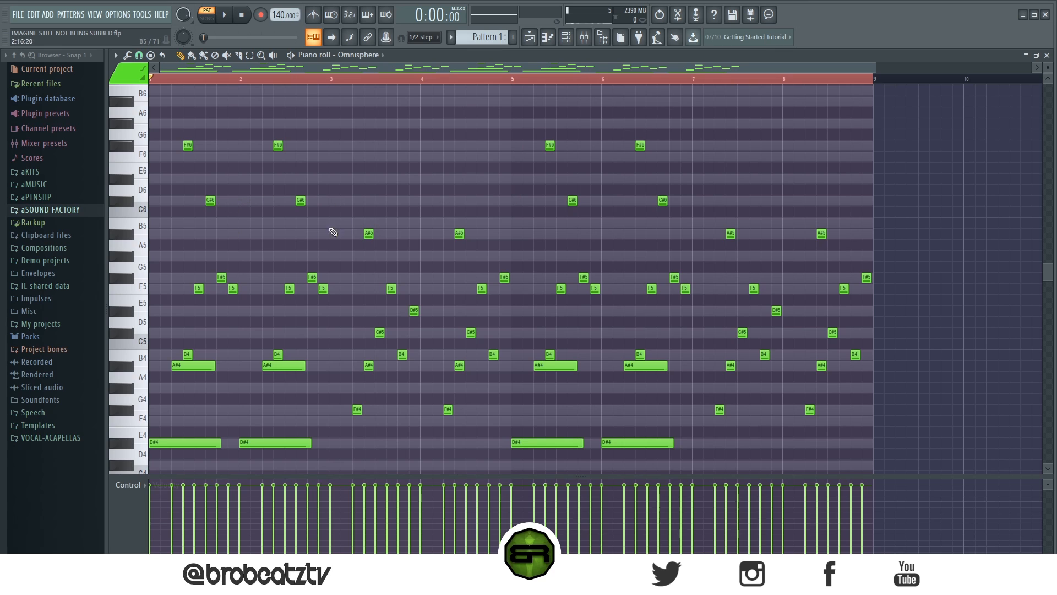
Step: Add a descending run of short D#6, C#6 and A#5 notes at the start of bar 5
{"action": "left_click", "coordinate": [515, 179]}
{"action": "left_click", "coordinate": [524, 201]}
{"action": "left_click", "coordinate": [537, 234]}
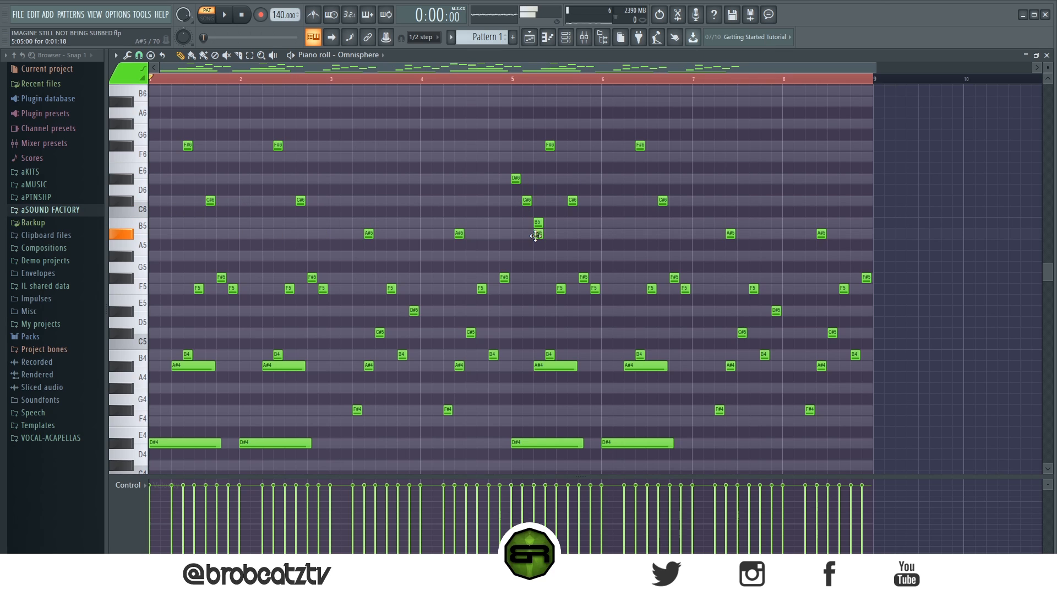
Step: Shorten the run's notes, repeat them in bar 6, and place the run as B5, A#5 and F#5 in bars 7 and 8
{"action": "left_click_drag", "start_coordinate": [550, 249], "coordinate": [637, 254]}
{"action": "left_click_drag", "start_coordinate": [603, 180], "coordinate": [783, 225], "text": "shift"}
{"action": "key", "text": "ctrl+a"}
{"action": "key", "text": "ctrl+d"}
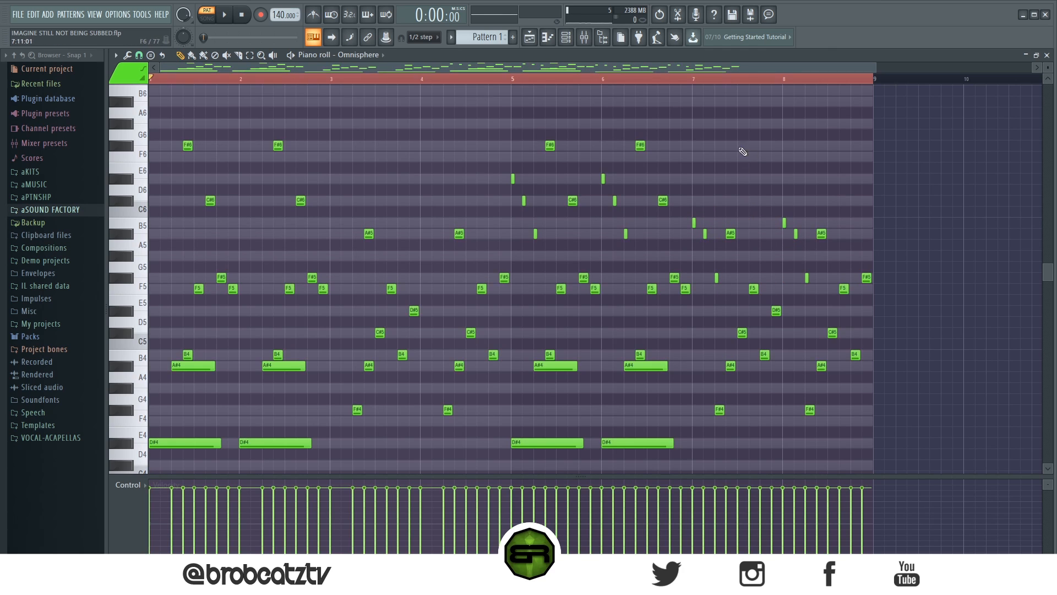
Step: Play back the full eight-bar pattern to check the melody, and stop playback
{"action": "scroll", "coordinate": [507, 84], "scroll_direction": "down", "scroll_amount": 2}
{"action": "key", "text": "space"}
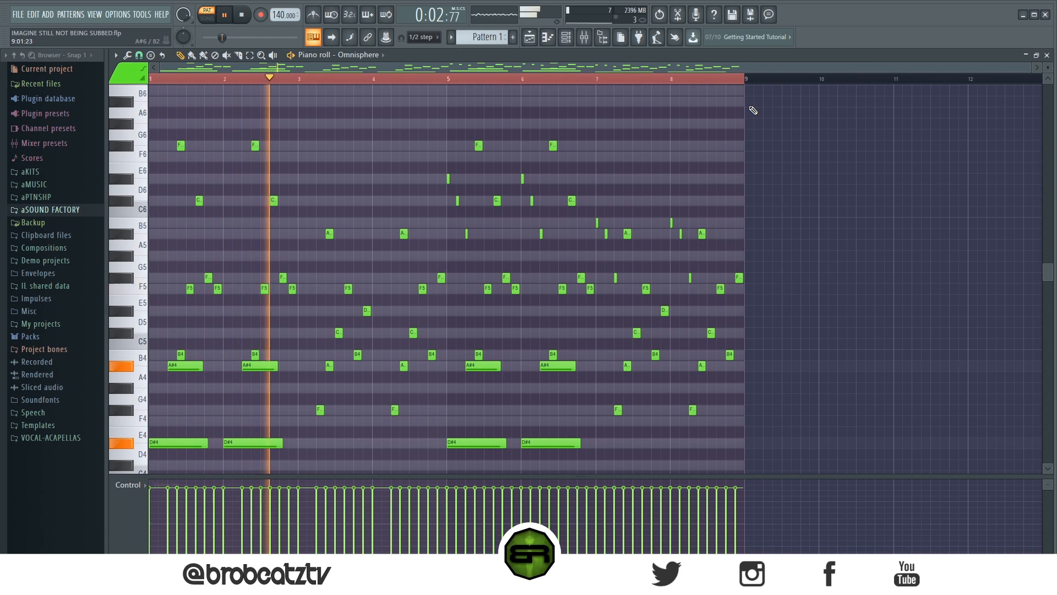
{"action": "scroll", "coordinate": [811, 83], "scroll_direction": "up", "scroll_amount": 2}
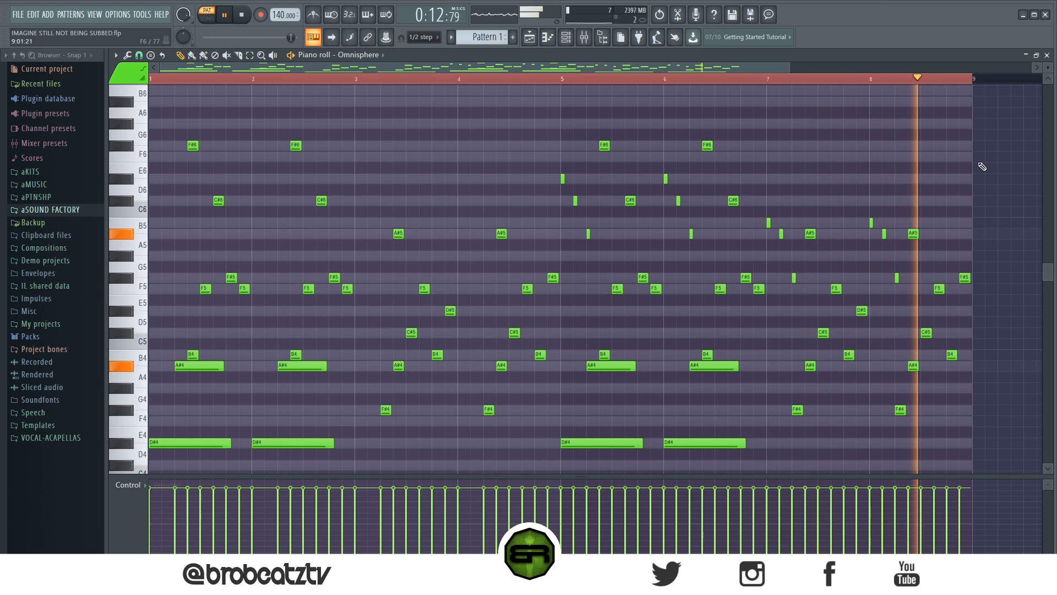
{"action": "left_click", "coordinate": [242, 17]}
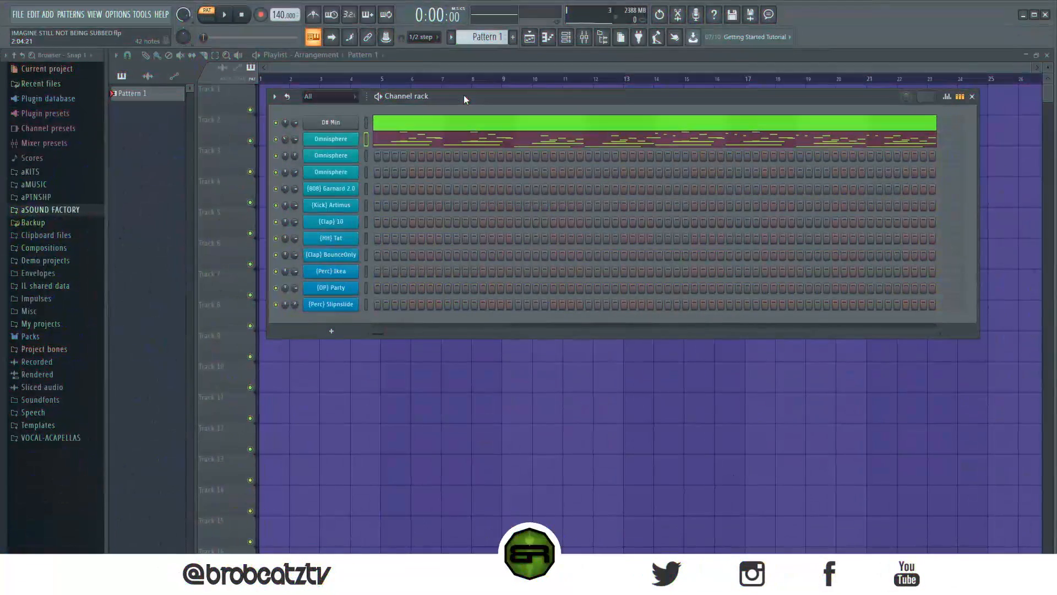
Step: Copy the notes of the first Omnisphere channel into the second Omnisphere channel, and play both together
{"action": "right_click", "coordinate": [332, 142]}
{"action": "left_click", "coordinate": [484, 151]}
{"action": "right_click", "coordinate": [340, 161]}
{"action": "left_click", "coordinate": [533, 173]}
{"action": "key", "text": "space"}
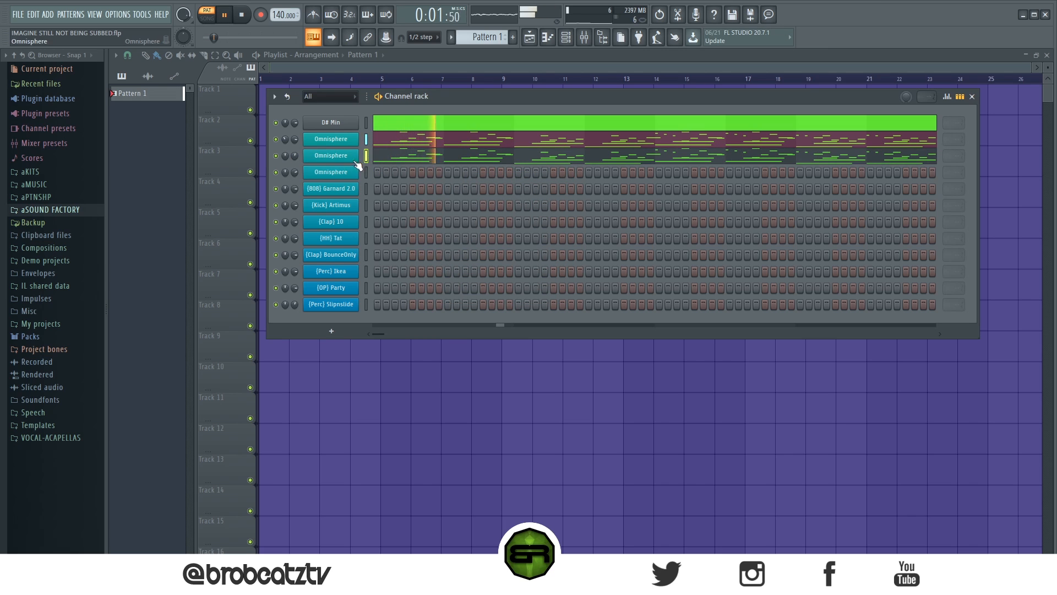
Step: Examine the second Omnisphere channel's notes in the piano roll during playback, return to the channel rack and stop
{"action": "left_click", "coordinate": [428, 160]}
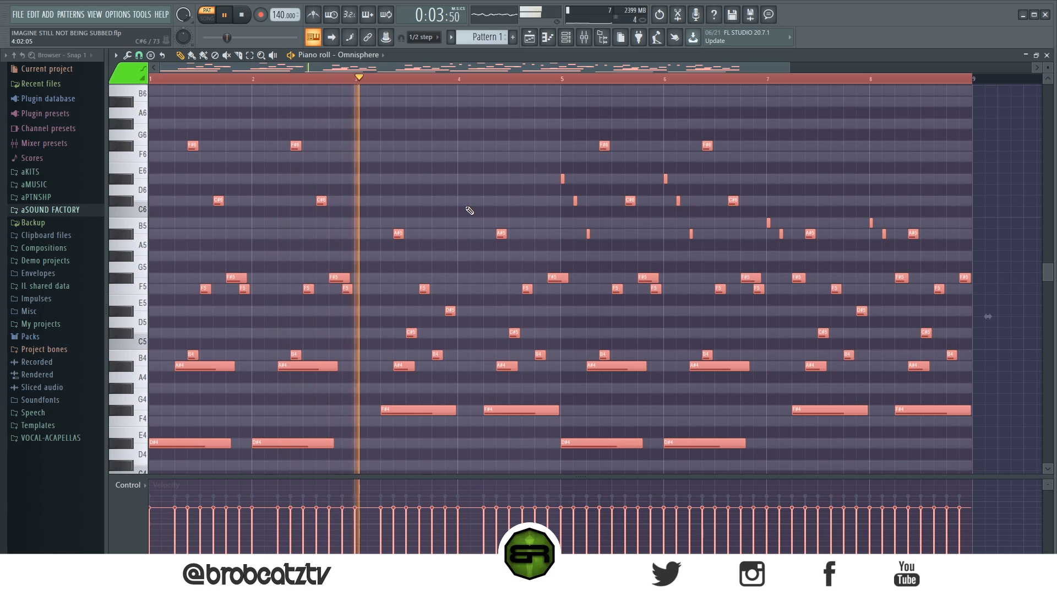
{"action": "left_click", "coordinate": [529, 37]}
{"action": "left_click", "coordinate": [568, 38]}
{"action": "key", "text": "space"}
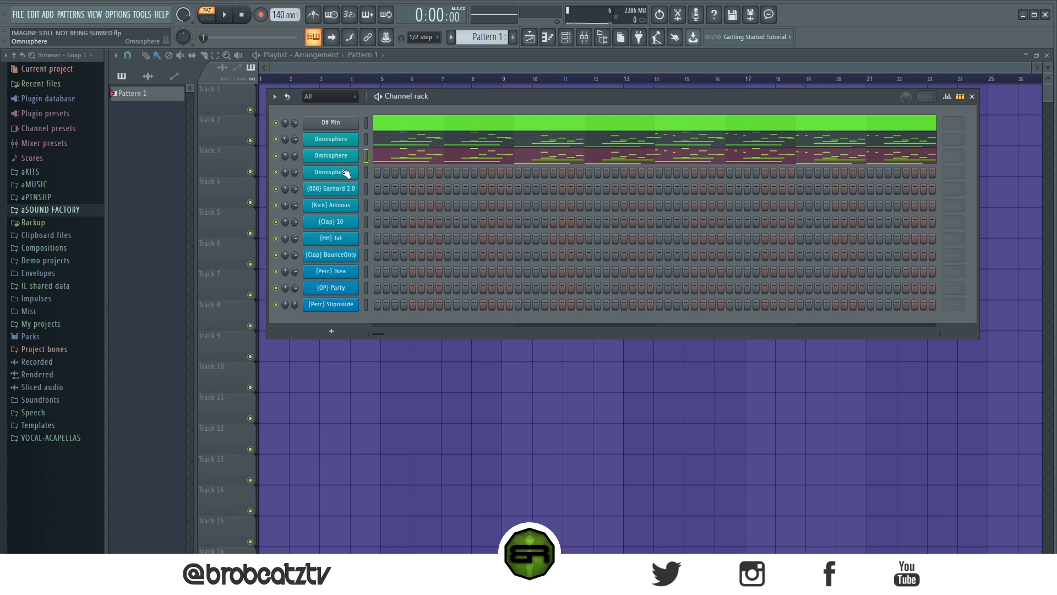
Step: Toggle the second Omnisphere channel's mute and open the third Omnisphere channel's empty piano roll at the pattern start
{"action": "left_click", "coordinate": [276, 156]}
{"action": "right_click", "coordinate": [357, 170]}
{"action": "left_click", "coordinate": [388, 175]}
{"action": "scroll", "coordinate": [279, 70], "scroll_direction": "up", "scroll_amount": 2}
{"action": "left_click_drag", "start_coordinate": [279, 68], "coordinate": [138, 73]}
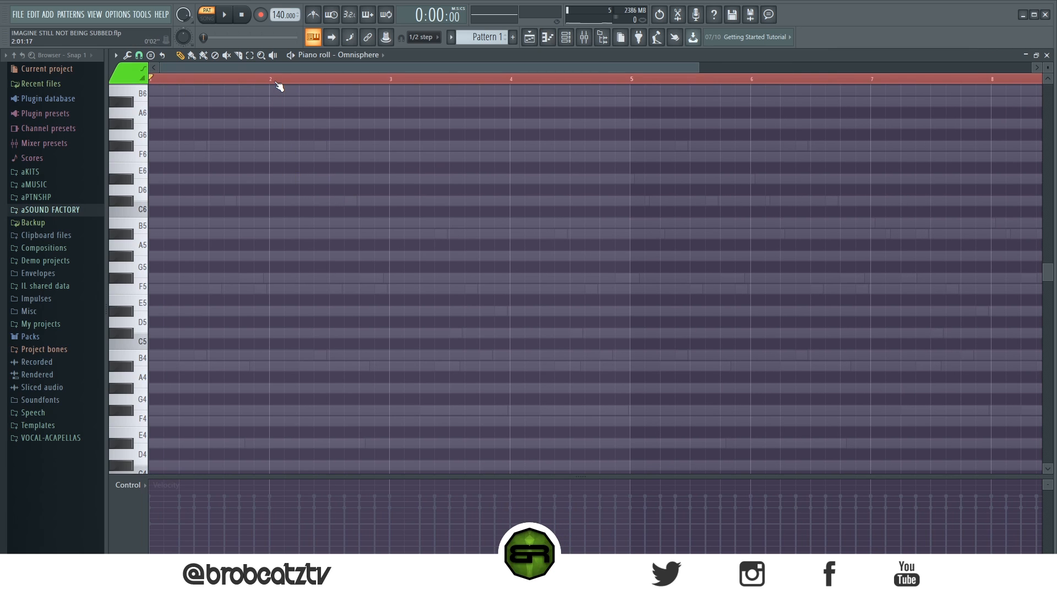
Step: Place a note at the start of bar 2, lower it an octave to D#4, and lengthen it to fill the bar
{"action": "left_click", "coordinate": [278, 313]}
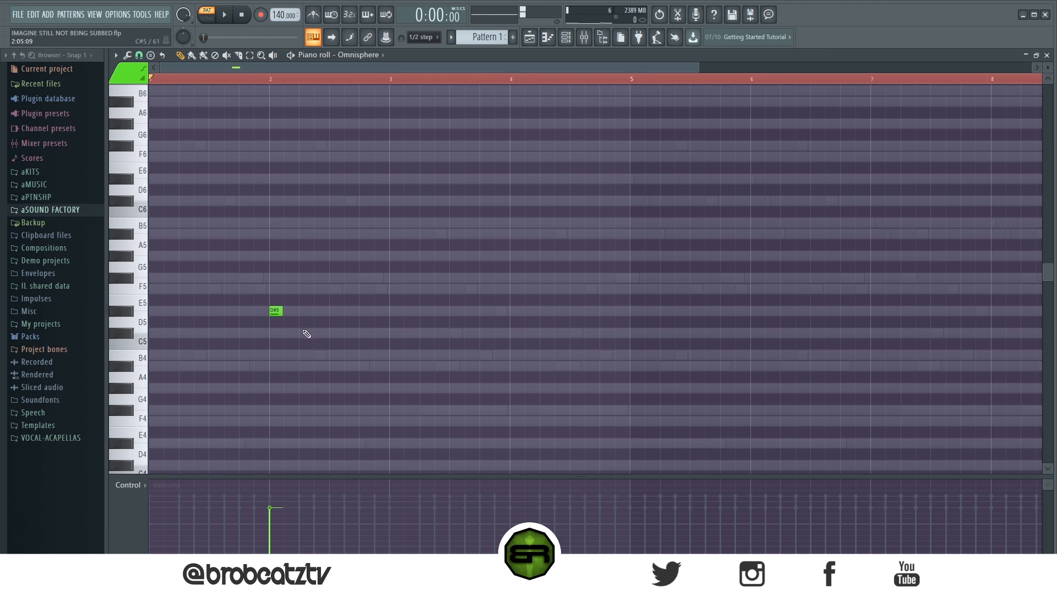
{"action": "left_click", "coordinate": [278, 310]}
{"action": "key", "text": "ctrl+Down"}
{"action": "scroll", "coordinate": [287, 311], "scroll_direction": "down", "scroll_amount": 2}
{"action": "left_click_drag", "start_coordinate": [283, 376], "coordinate": [388, 392]}
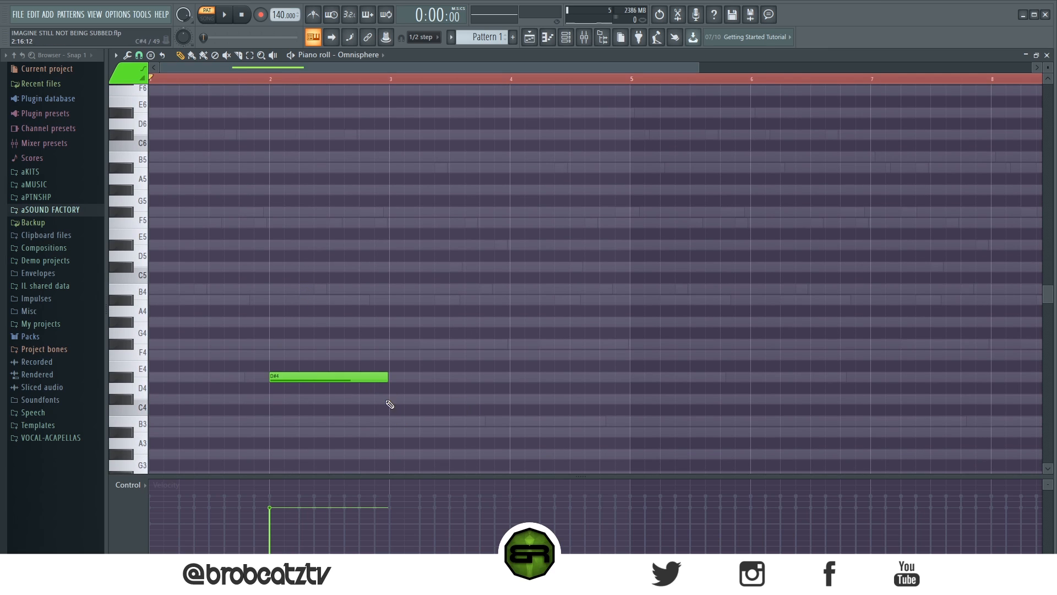
Step: Add a one-bar C#4 note in bar 3 after the D#4, and play back from bar 2
{"action": "left_click_drag", "start_coordinate": [256, 340], "coordinate": [375, 388]}
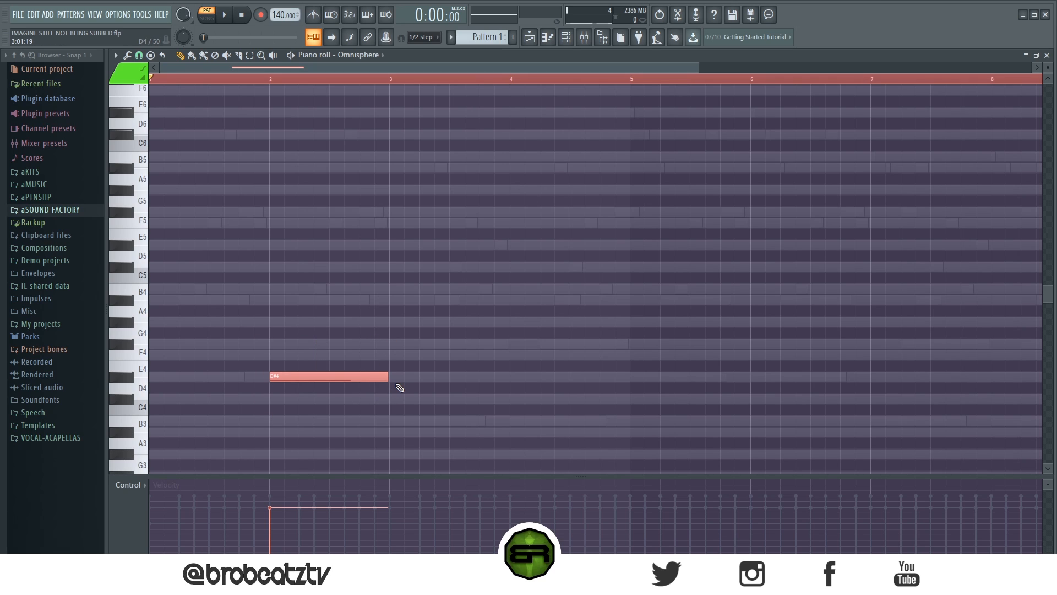
{"action": "scroll", "coordinate": [396, 384], "scroll_direction": "down", "scroll_amount": 3}
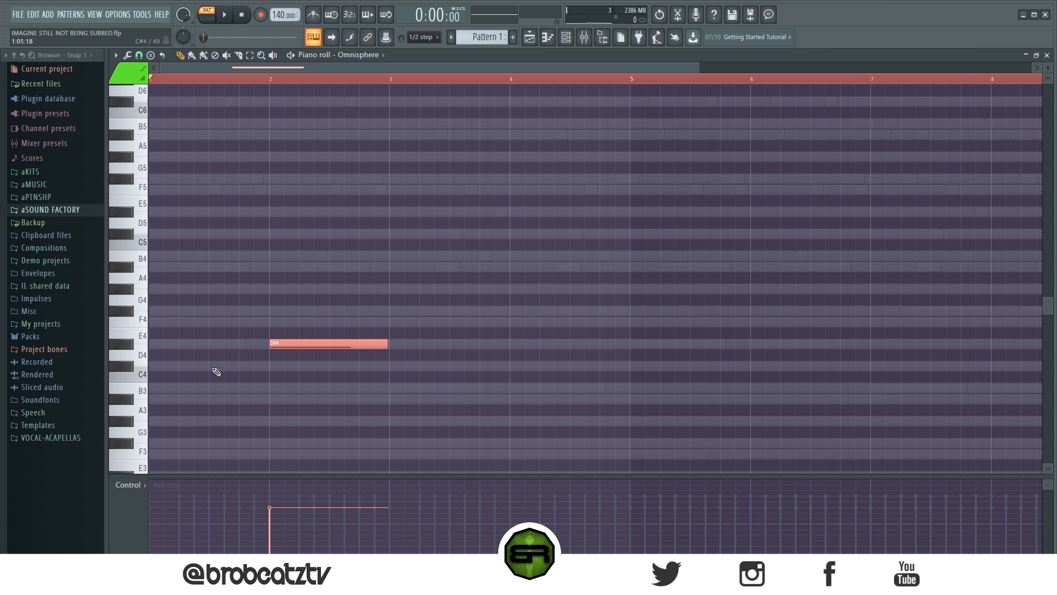
{"action": "left_click", "coordinate": [399, 366]}
{"action": "left_click", "coordinate": [277, 81]}
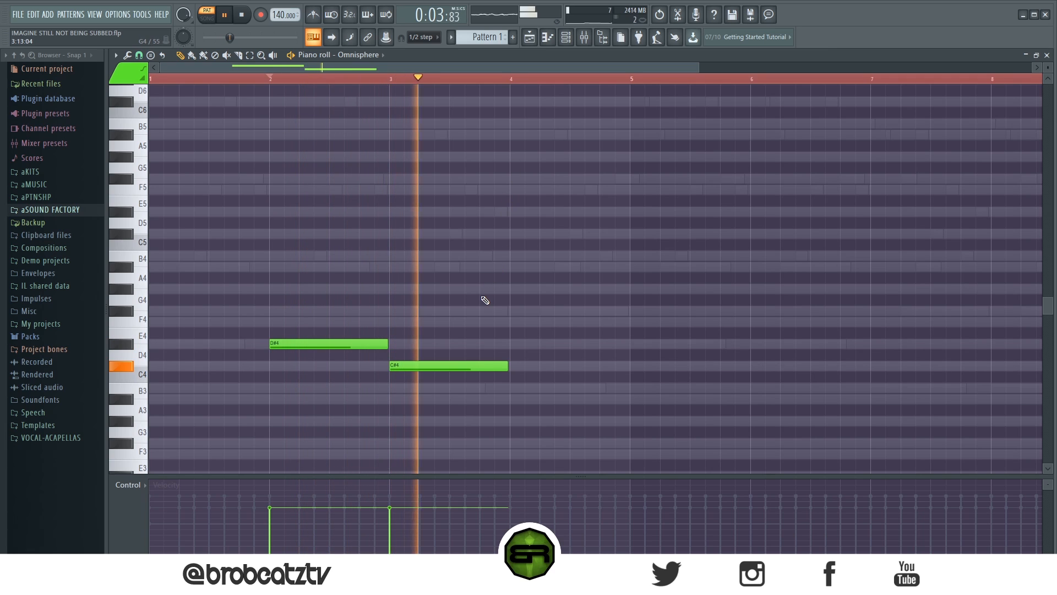
{"action": "key", "text": "space"}
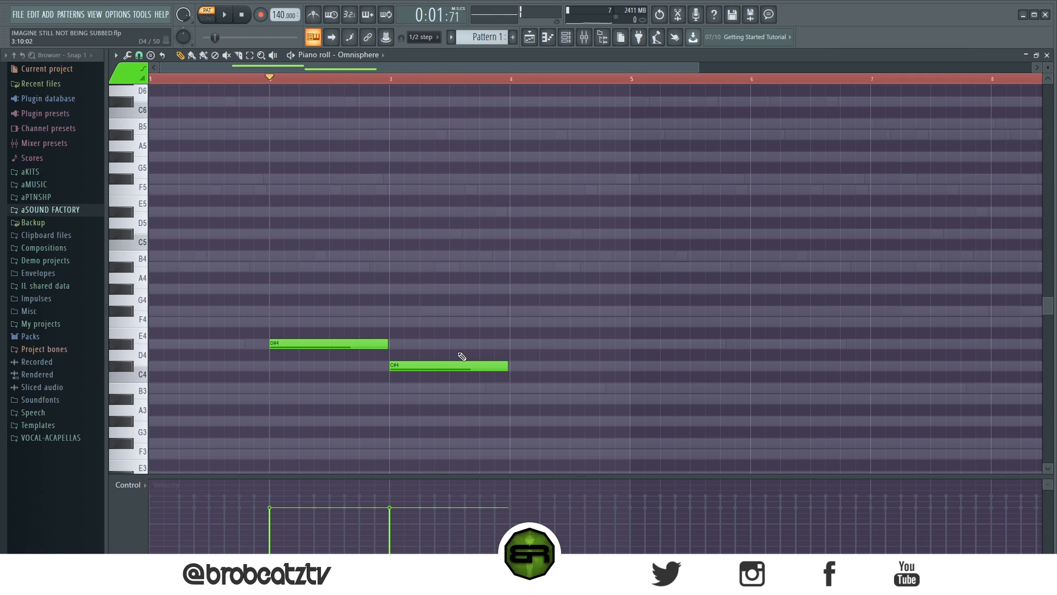
Step: Raise the one-bar C#4 note in bar 3 an octave to C#5, and clear the selection
{"action": "left_click_drag", "start_coordinate": [486, 283], "coordinate": [466, 384]}
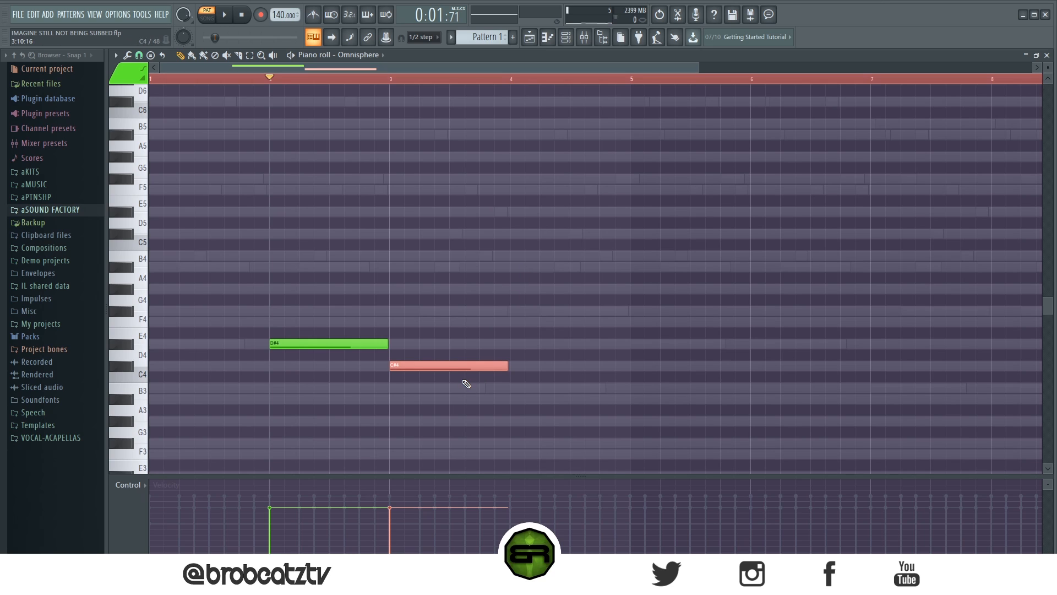
{"action": "key", "text": "ctrl+Up"}
{"action": "left_click", "coordinate": [493, 337]}
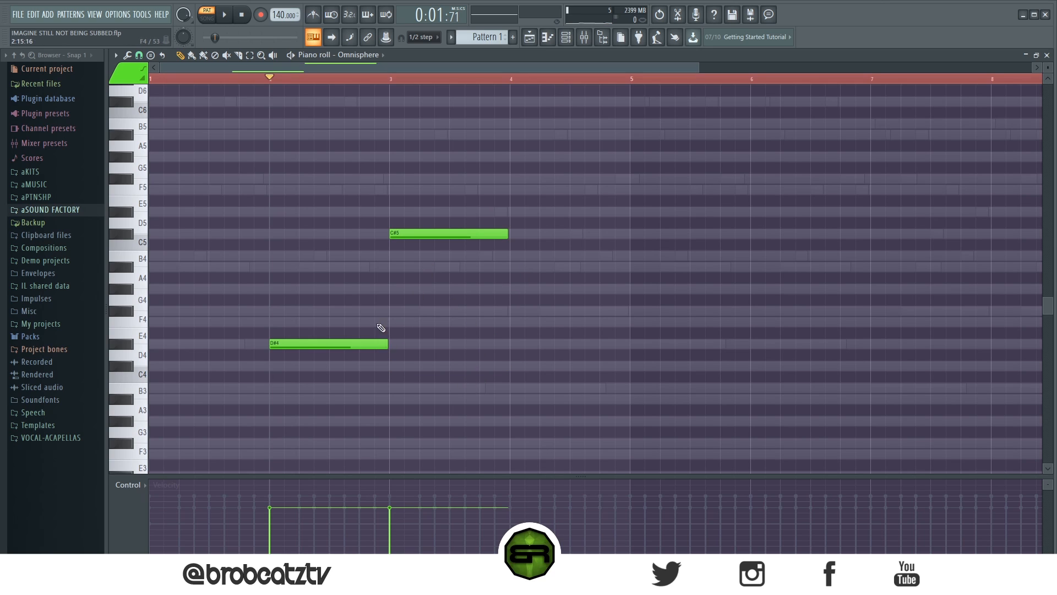
{"action": "left_click", "coordinate": [361, 257]}
{"action": "left_click", "coordinate": [376, 267]}
{"action": "right_click", "coordinate": [381, 257]}
{"action": "right_click", "coordinate": [388, 267]}
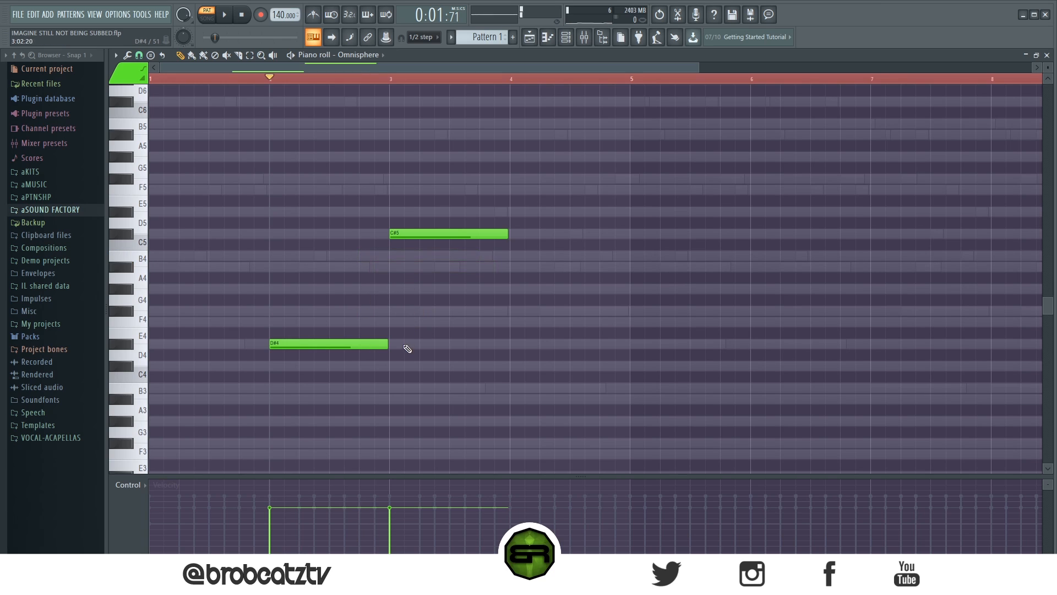
Step: Shorten the long D#4 in bar 2 and add a short D#4 note just before bar 3
{"action": "left_click", "coordinate": [377, 353]}
{"action": "left_click_drag", "start_coordinate": [362, 344], "coordinate": [387, 344]}
{"action": "left_click_drag", "start_coordinate": [469, 344], "coordinate": [386, 349]}
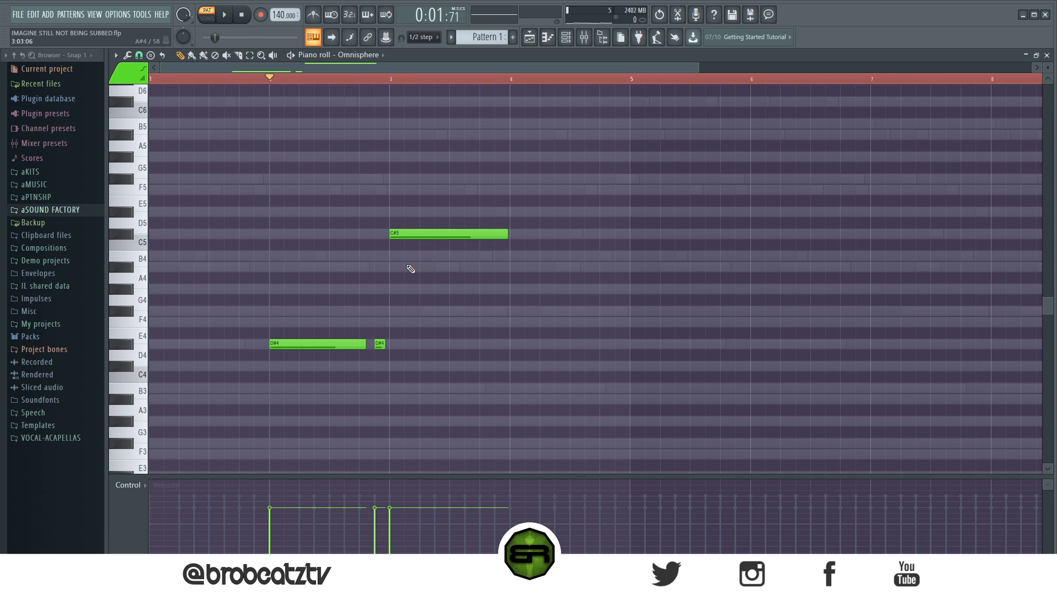
Step: Add a short G#4 note at the start of bar 3 in place of a trial A#4
{"action": "left_click", "coordinate": [392, 269]}
{"action": "right_click", "coordinate": [395, 268]}
{"action": "left_click", "coordinate": [394, 289]}
Step: Select the notes around the start of bar 3 to compare them, clear the selection, and delete the long C#5
{"action": "left_click_drag", "start_coordinate": [376, 247], "coordinate": [432, 357]}
{"action": "left_click", "coordinate": [441, 285], "text": "ctrl"}
{"action": "left_click_drag", "start_coordinate": [446, 229], "coordinate": [297, 373]}
{"action": "left_click", "coordinate": [431, 310], "text": "ctrl"}
{"action": "left_click_drag", "start_coordinate": [448, 218], "coordinate": [318, 351]}
{"action": "left_click", "coordinate": [466, 331], "text": "ctrl"}
{"action": "right_click", "coordinate": [438, 233]}
{"action": "left_click", "coordinate": [423, 190]}
{"action": "left_click_drag", "start_coordinate": [453, 168], "coordinate": [483, 157]}
{"action": "left_click", "coordinate": [515, 156]}
{"action": "right_click", "coordinate": [517, 157]}
{"action": "right_click", "coordinate": [484, 156]}
{"action": "right_click", "coordinate": [425, 189]}
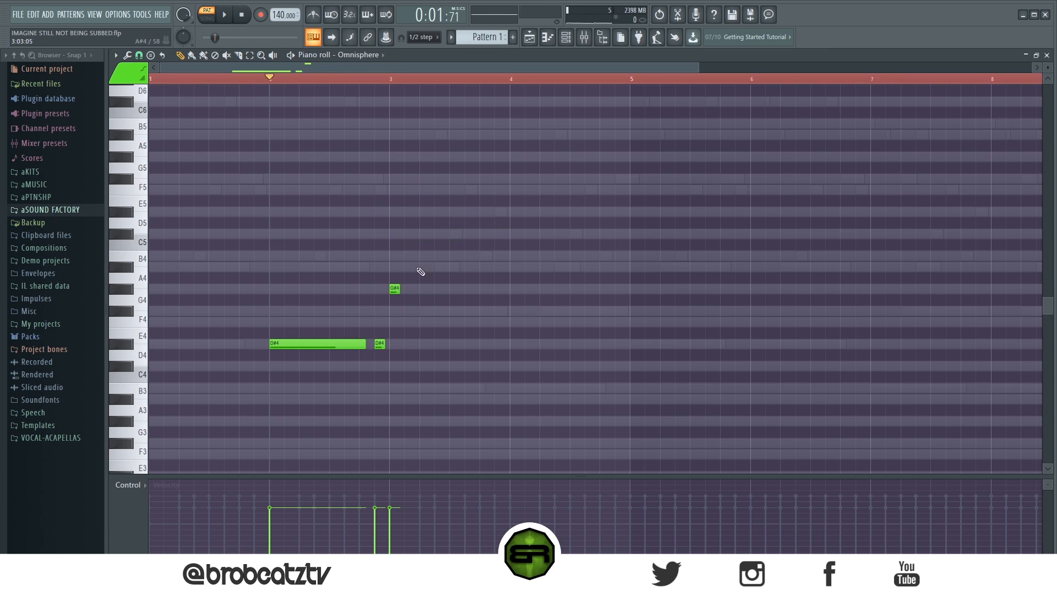
Step: Add a short C#5 note at the start of bar 3, raise the G#4 below it to A#4, and play back the phrase
{"action": "left_click", "coordinate": [422, 233]}
{"action": "left_click_drag", "start_coordinate": [425, 234], "coordinate": [397, 233]}
{"action": "key", "text": "space"}
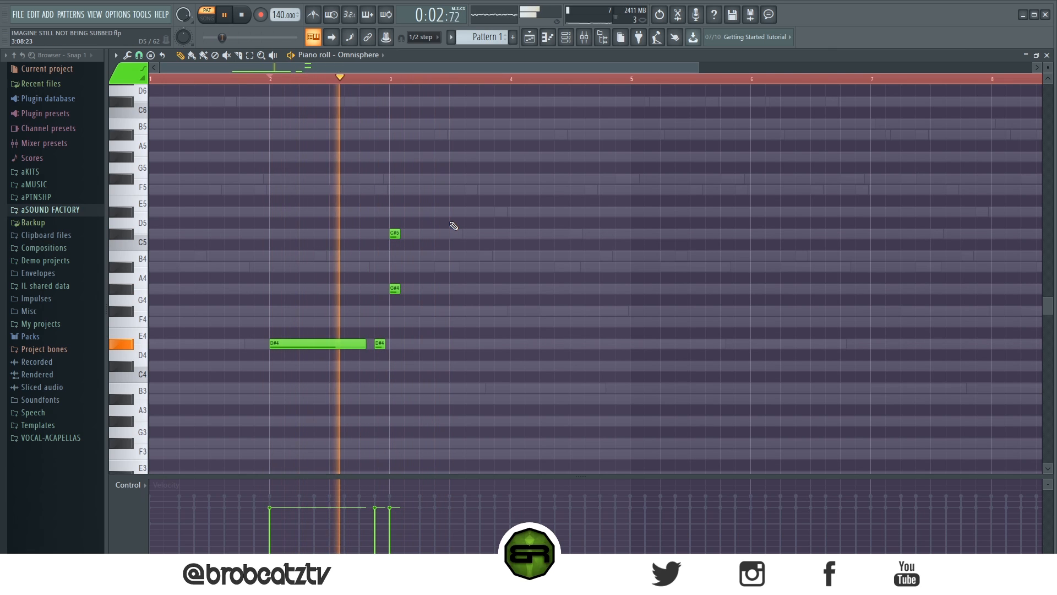
{"action": "key", "text": "space"}
{"action": "key", "text": "space"}
{"action": "left_click_drag", "start_coordinate": [393, 288], "coordinate": [393, 267]}
{"action": "key", "text": "space"}
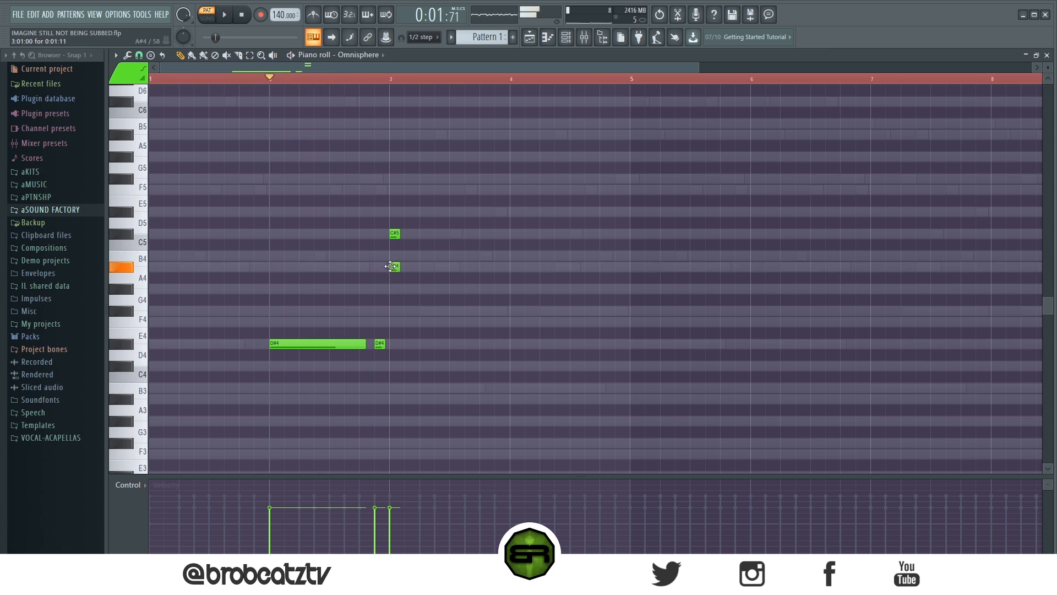
{"action": "key", "text": "space"}
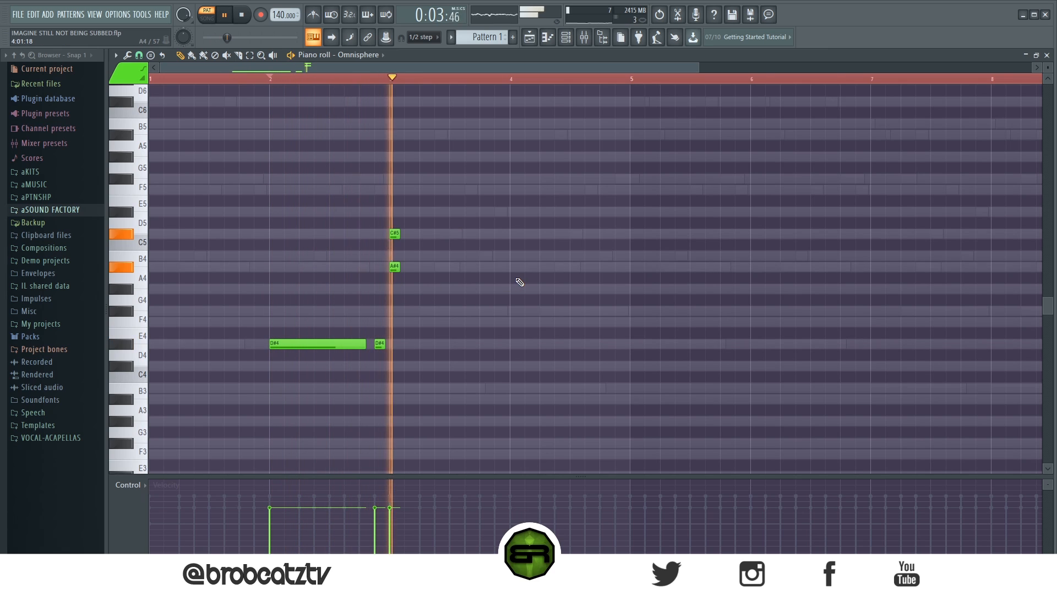
{"action": "key", "text": "space"}
{"action": "left_click", "coordinate": [392, 234]}
{"action": "right_click", "coordinate": [418, 231]}
{"action": "left_click", "coordinate": [394, 399]}
{"action": "left_click", "coordinate": [394, 399], "text": "ctrl"}
{"action": "key", "text": "ctrl+Up"}
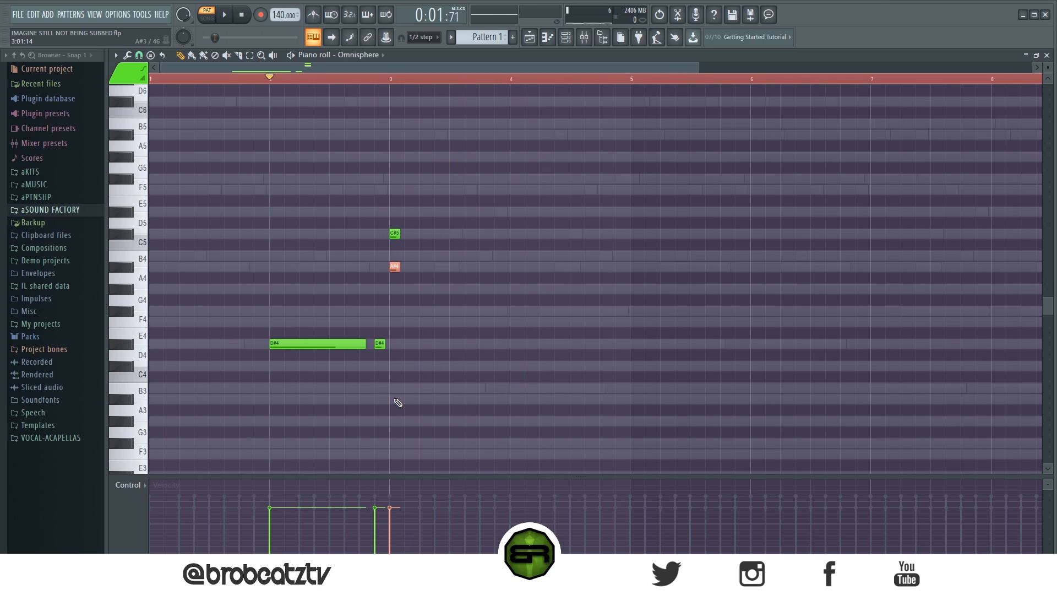
{"action": "left_click", "coordinate": [395, 399]}
{"action": "right_click", "coordinate": [394, 401]}
{"action": "left_click_drag", "start_coordinate": [456, 208], "coordinate": [259, 379]}
{"action": "left_click", "coordinate": [585, 336]}
Step: Set the playback start point just after the start of bar 3 and listen on from there
{"action": "scroll", "coordinate": [390, 79], "scroll_direction": "up", "scroll_amount": 2}
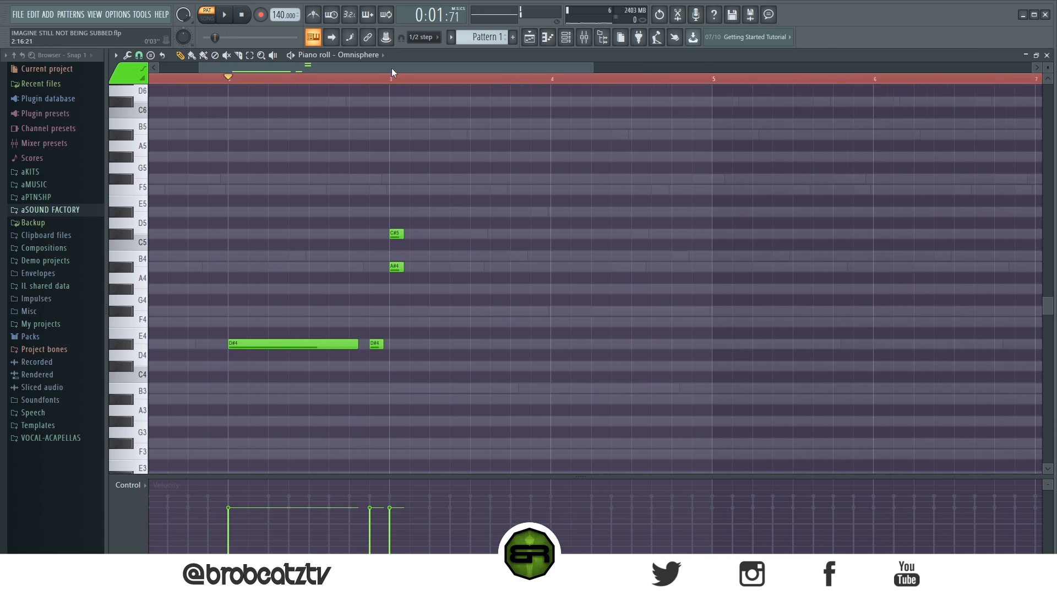
{"action": "left_click", "coordinate": [422, 79]}
{"action": "mouse_move", "coordinate": [556, 70]}
{"action": "left_mouse_down"}
{"action": "mouse_move", "coordinate": [570, 73]}
{"action": "mouse_move", "coordinate": [535, 81]}
{"action": "left_mouse_up"}
{"action": "key", "text": "space"}
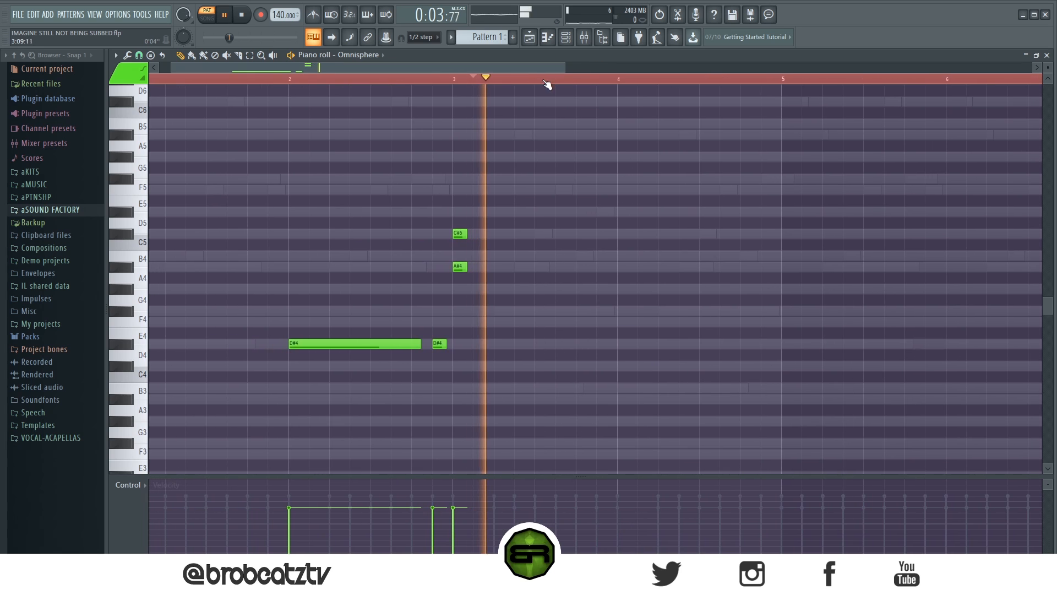
{"action": "key", "text": "space"}
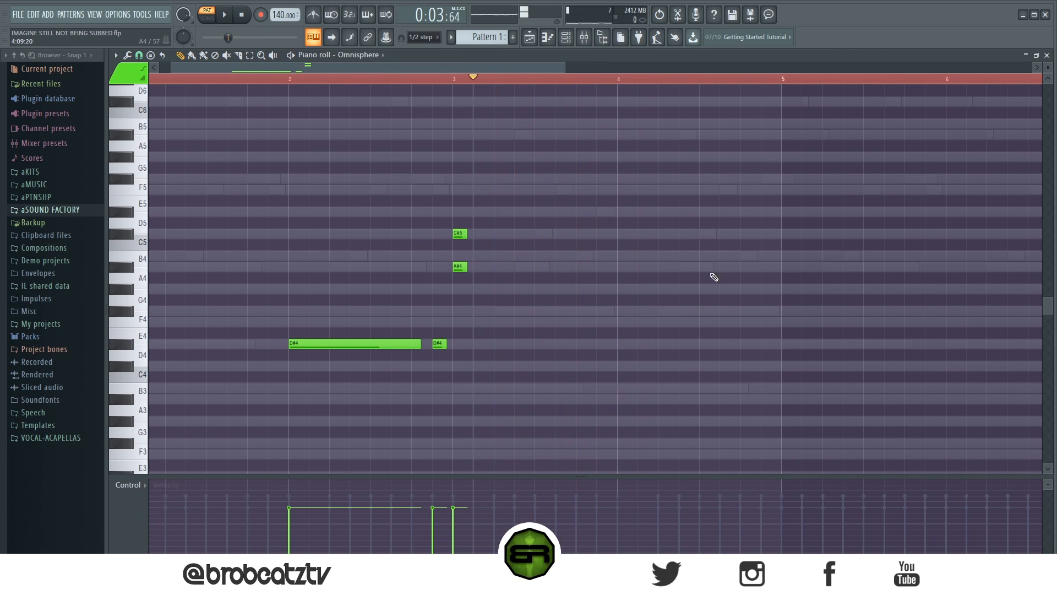
Step: Add short A#4, C#5, G#4, F#4 and A#4 notes in sequence across the second half of bar 4
{"action": "left_click", "coordinate": [703, 234]}
{"action": "left_click", "coordinate": [683, 267]}
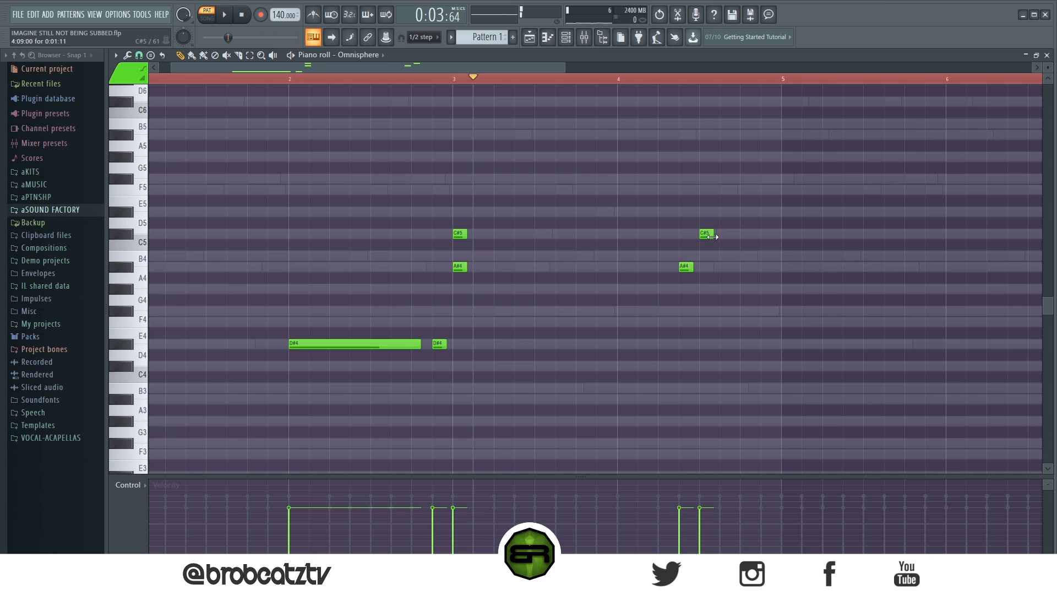
{"action": "left_click", "coordinate": [725, 310]}
{"action": "left_click_drag", "start_coordinate": [729, 307], "coordinate": [728, 288]}
{"action": "left_click", "coordinate": [746, 311]}
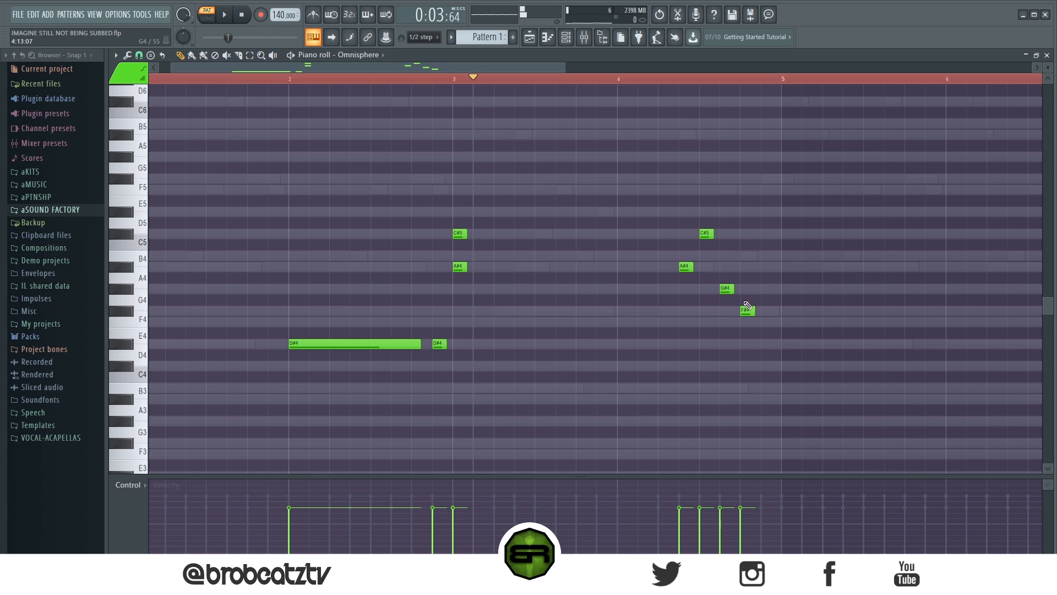
{"action": "left_click", "coordinate": [766, 267]}
Step: Change the snap setting, shift the last A#4 in bar 4 earlier, shorten it, and play back the run
{"action": "left_click", "coordinate": [139, 55]}
{"action": "left_click", "coordinate": [154, 180]}
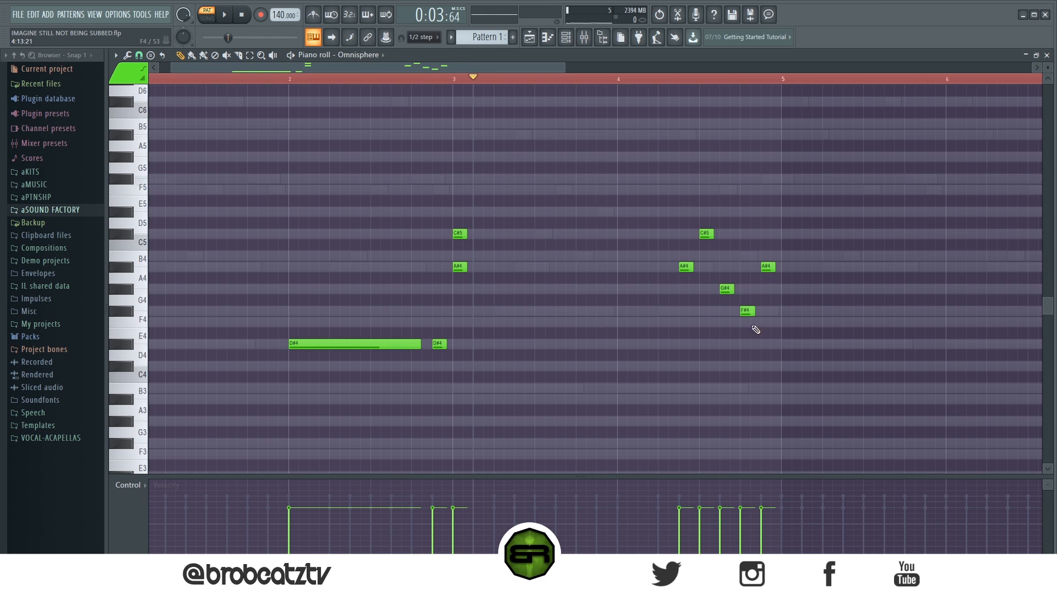
{"action": "left_click_drag", "start_coordinate": [761, 262], "coordinate": [752, 265]}
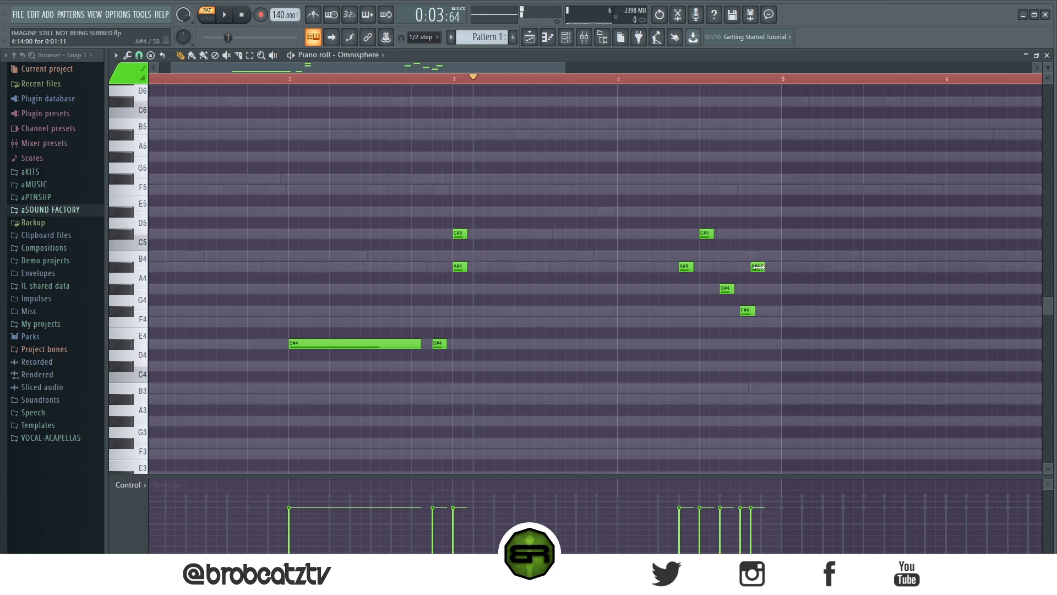
{"action": "key", "text": "space"}
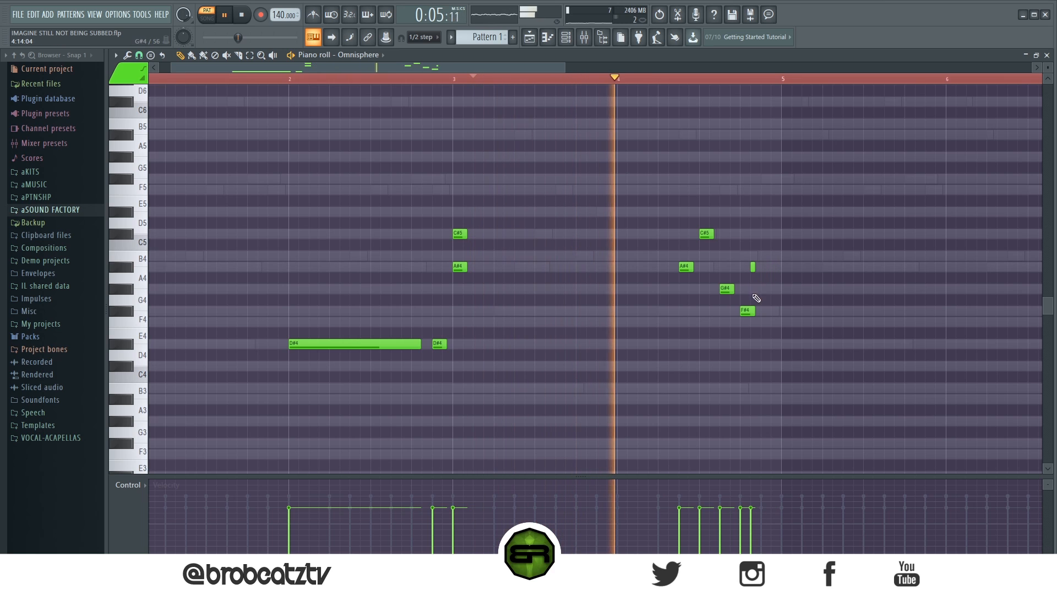
{"action": "key", "text": "space"}
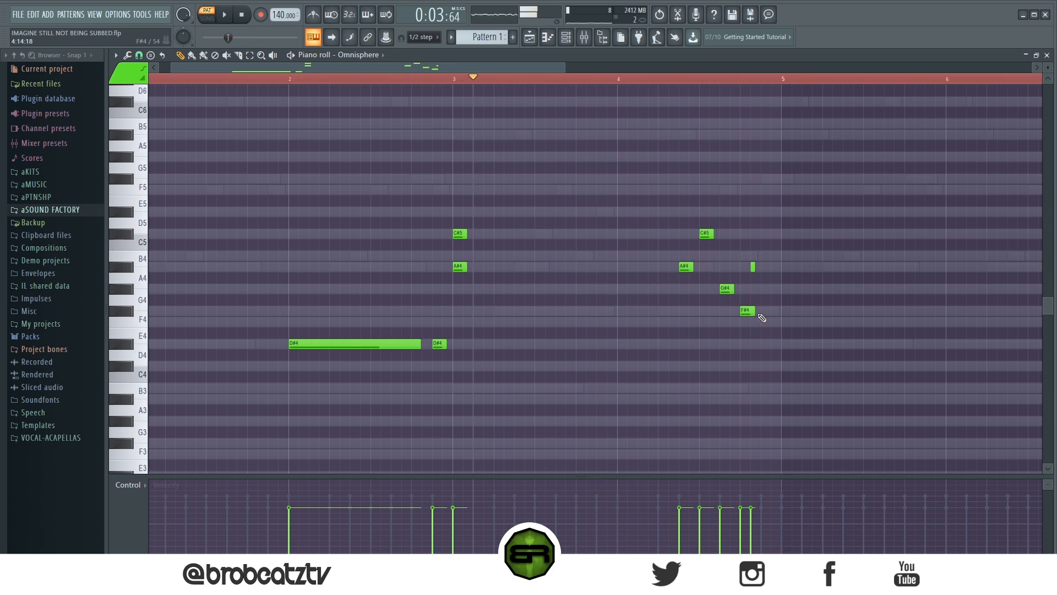
Step: Shorten the A#4, C#5 and G#4 notes that begin the run in bar 4
{"action": "left_click_drag", "start_coordinate": [746, 304], "coordinate": [655, 199], "text": "ctrl"}
{"action": "scroll", "coordinate": [556, 89], "scroll_direction": "down", "scroll_amount": 2}
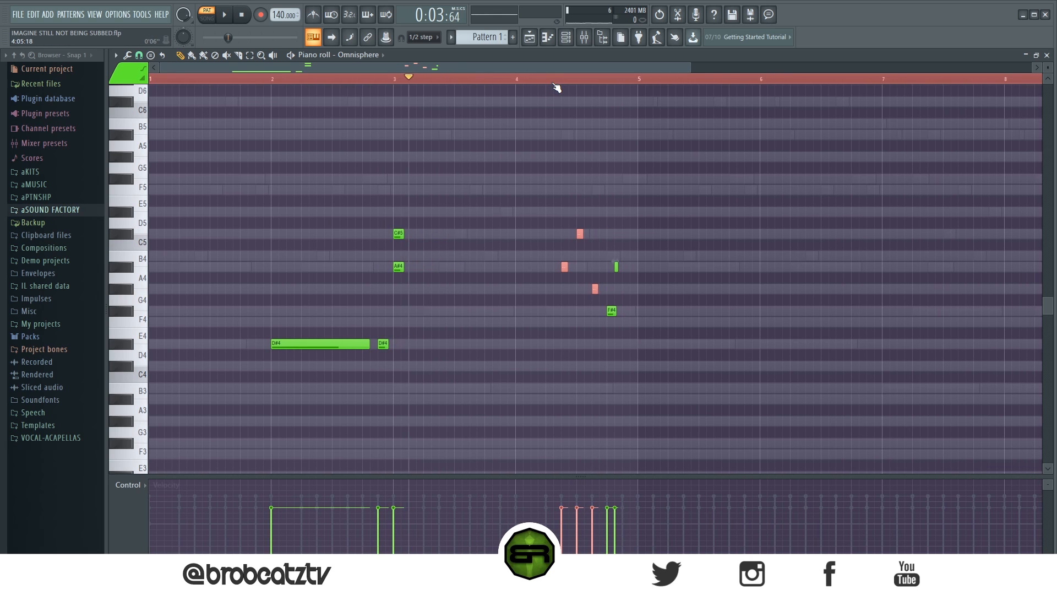
{"action": "left_click", "coordinate": [632, 161]}
{"action": "left_click_drag", "start_coordinate": [396, 235], "coordinate": [770, 238]}
{"action": "left_click", "coordinate": [772, 237]}
{"action": "right_click", "coordinate": [774, 237]}
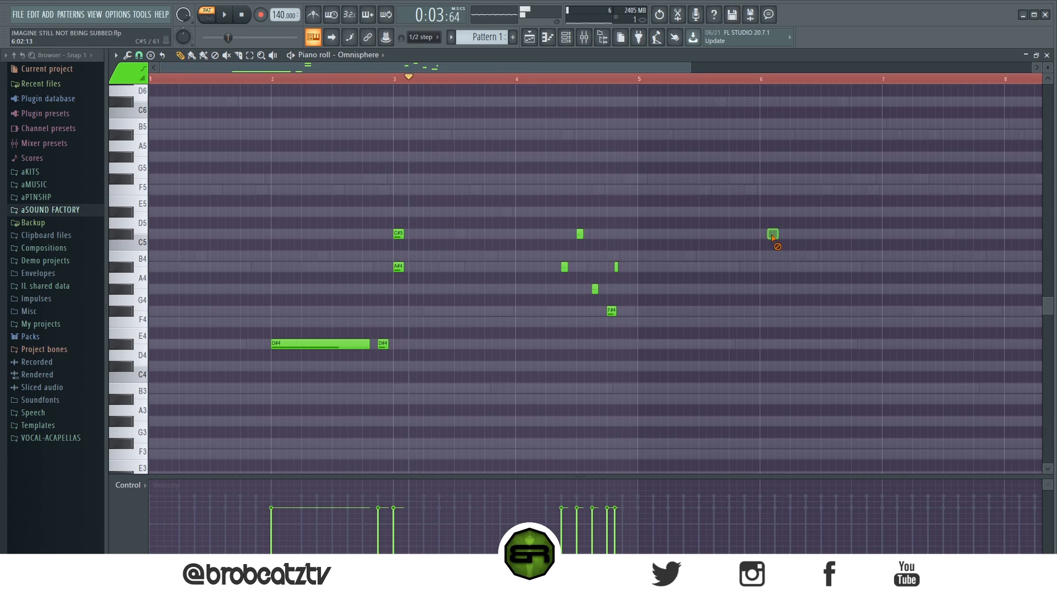
Step: Copy the phrase from bars 2 to 4 into bars 6 to 8 and lower its two D#4 notes to C#4
{"action": "left_click_drag", "start_coordinate": [239, 196], "coordinate": [685, 416]}
{"action": "left_click_drag", "start_coordinate": [303, 344], "coordinate": [792, 345]}
{"action": "left_click_drag", "start_coordinate": [732, 318], "coordinate": [880, 378]}
{"action": "left_click_drag", "start_coordinate": [828, 346], "coordinate": [825, 376]}
{"action": "left_click", "coordinate": [717, 330]}
Step: Add a short F#4 and a short F4 in bar 5 while playing back the part
{"action": "key", "text": "space"}
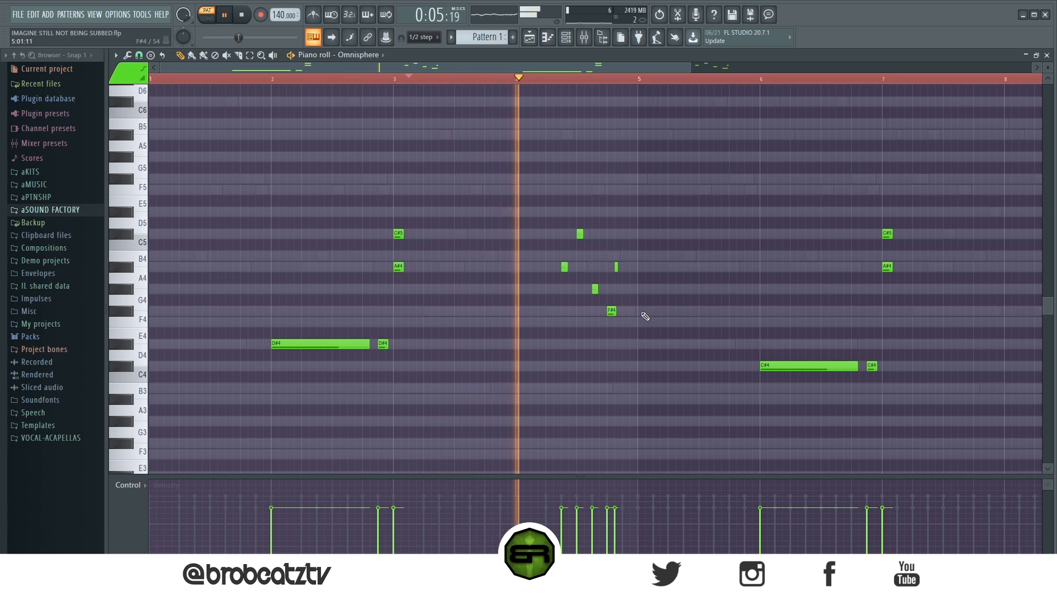
{"action": "left_click", "coordinate": [672, 311]}
{"action": "left_click", "coordinate": [714, 323]}
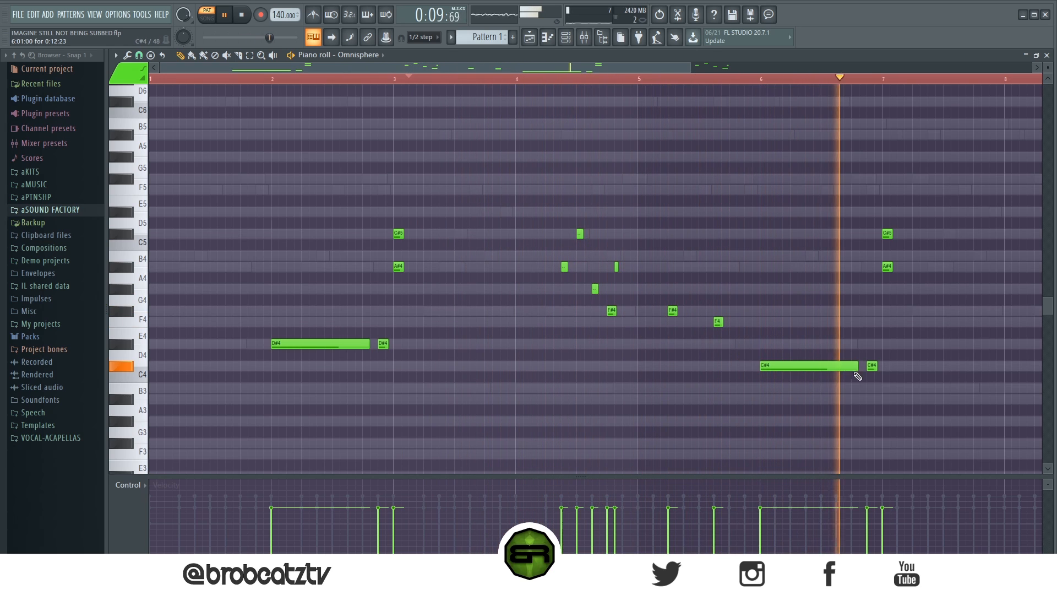
{"action": "key", "text": "space"}
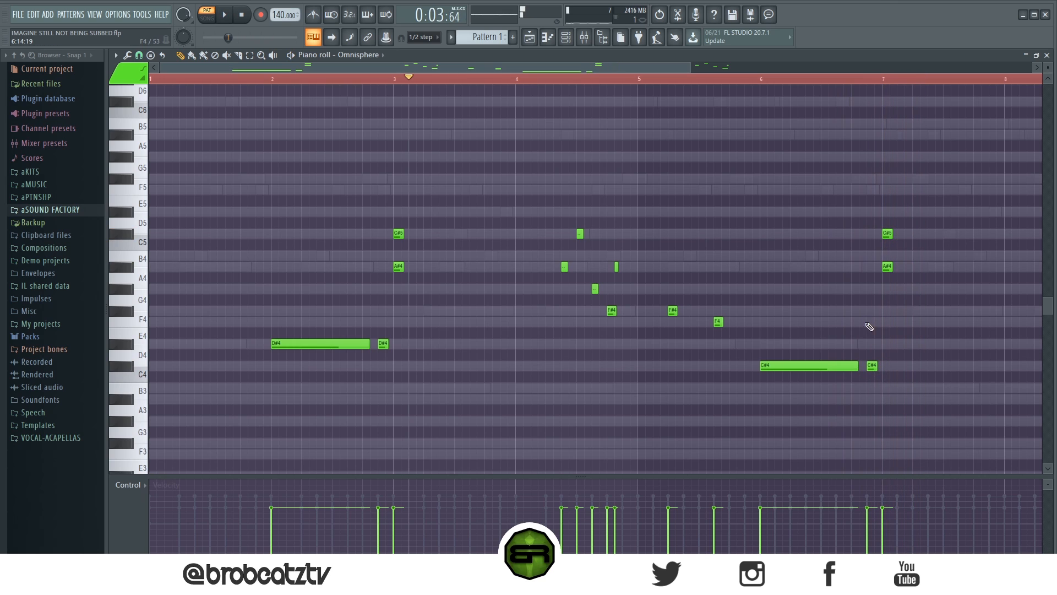
Step: Replace the short C#4 before bar 7 with an F#4, delete the C#5 at bar 7, and play back
{"action": "right_click", "coordinate": [872, 366]}
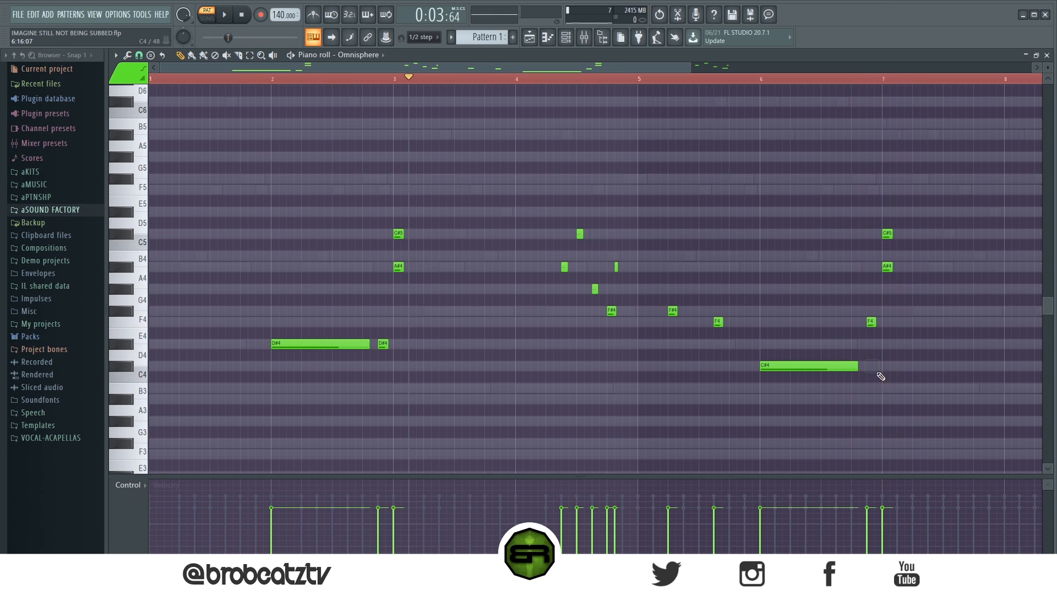
{"action": "right_click", "coordinate": [871, 321]}
{"action": "key", "text": "space"}
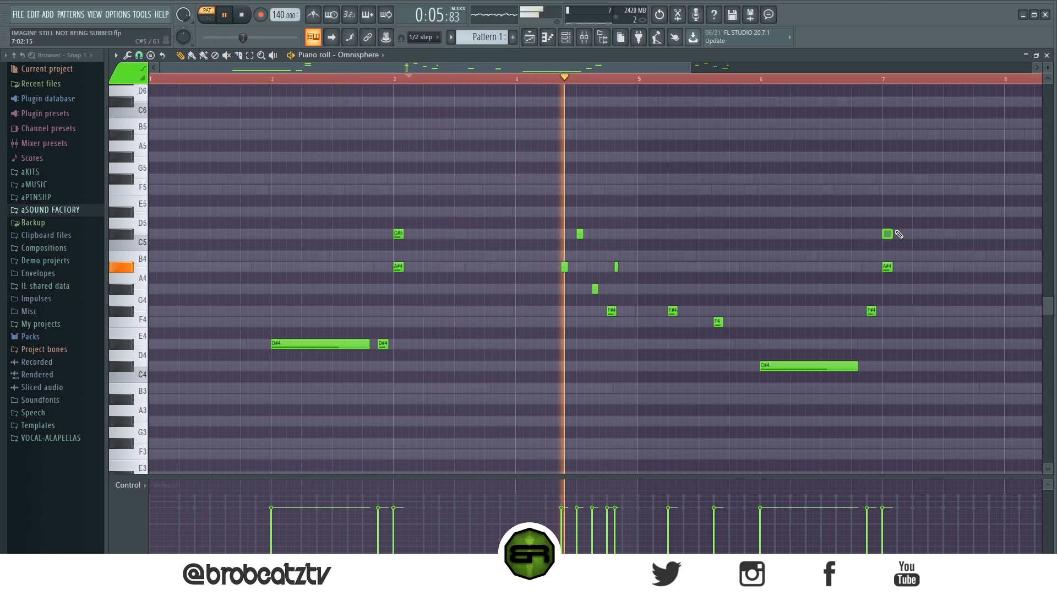
Step: Raise the velocity of all notes in the part slightly and clear the selection
{"action": "scroll", "coordinate": [715, 165], "scroll_direction": "down", "scroll_amount": 1}
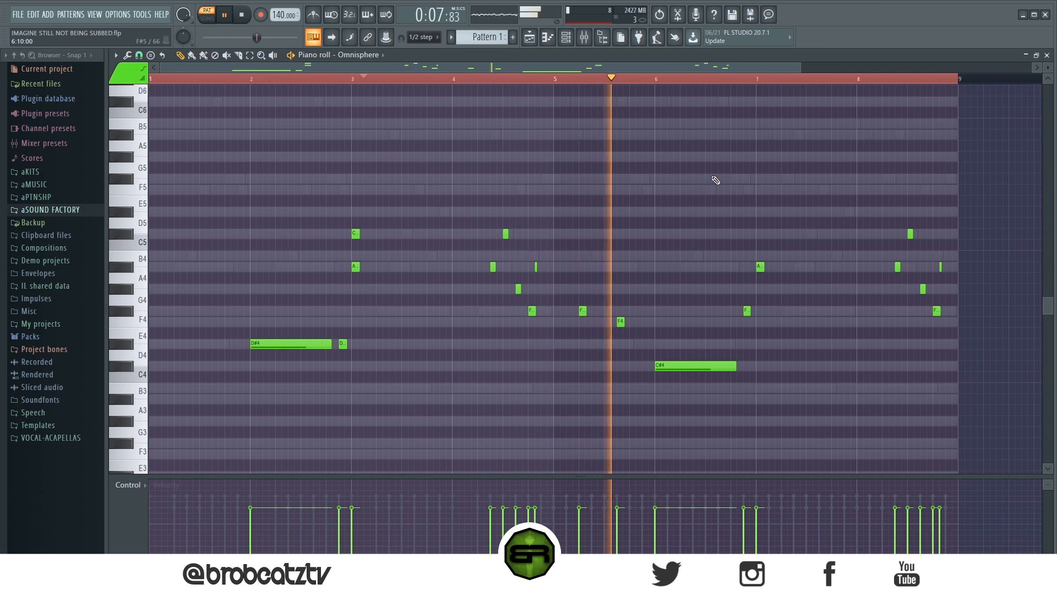
{"action": "key", "text": "ctrl+a"}
{"action": "key", "text": "ctrl+d"}
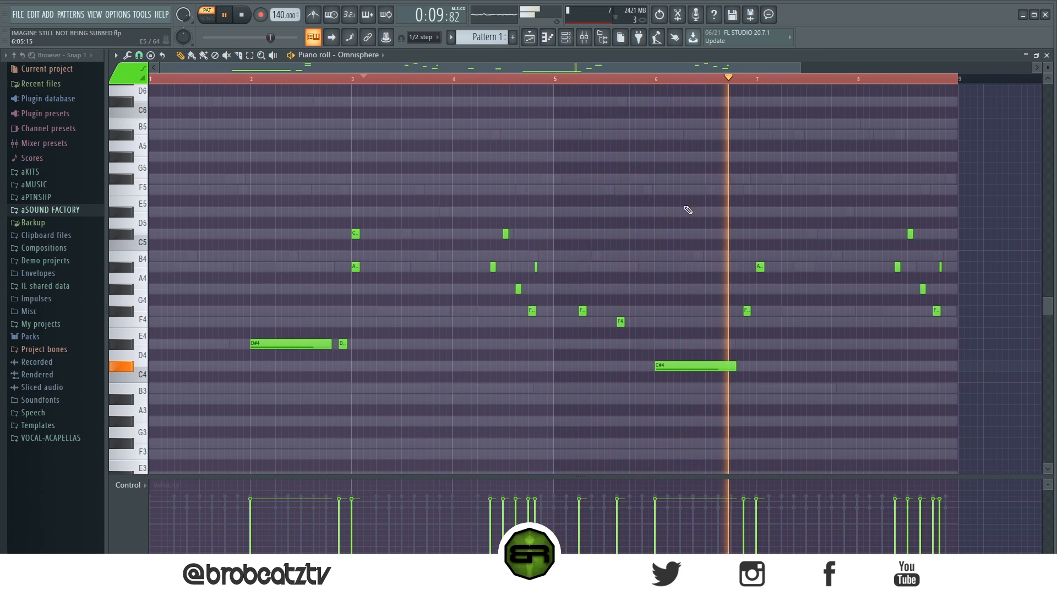
Step: Lower the short F#4 before bar 7 to F4 and play back from bar 6
{"action": "key", "text": "space"}
{"action": "left_click_drag", "start_coordinate": [746, 327], "coordinate": [746, 327]}
{"action": "key", "text": "space"}
{"action": "left_click", "coordinate": [657, 79]}
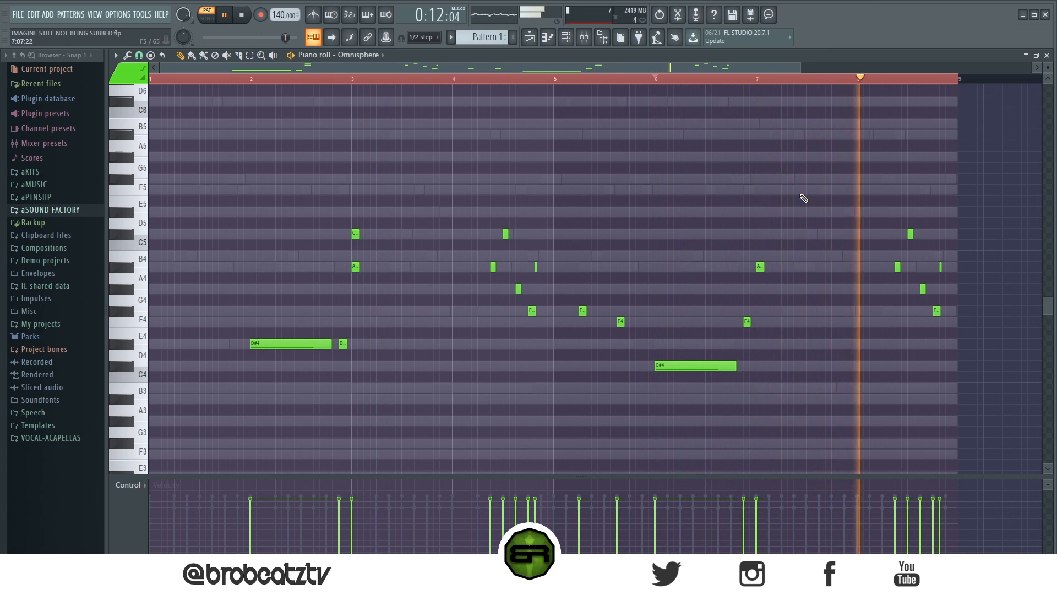
{"action": "key", "text": "space"}
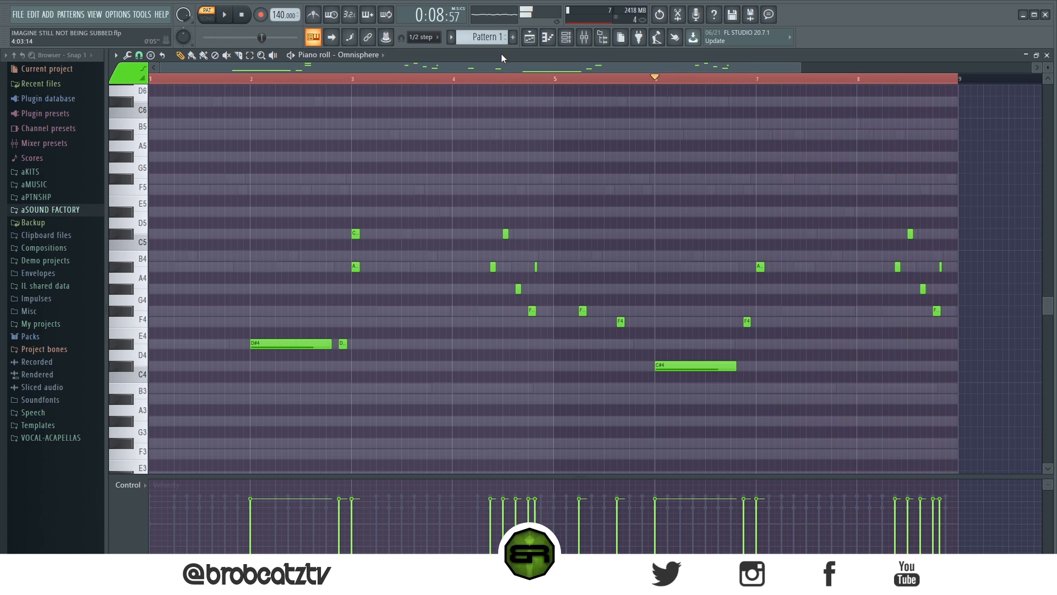
Step: Open the first Omnisphere channel's melody in the piano roll
{"action": "left_click", "coordinate": [531, 41]}
{"action": "left_click", "coordinate": [566, 39]}
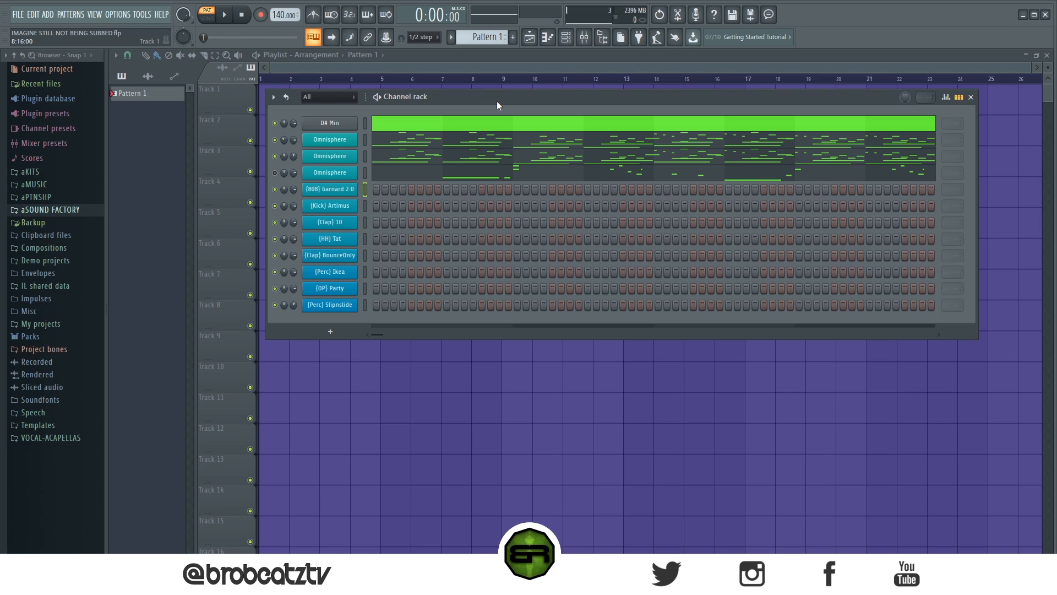
{"action": "left_click", "coordinate": [514, 149]}
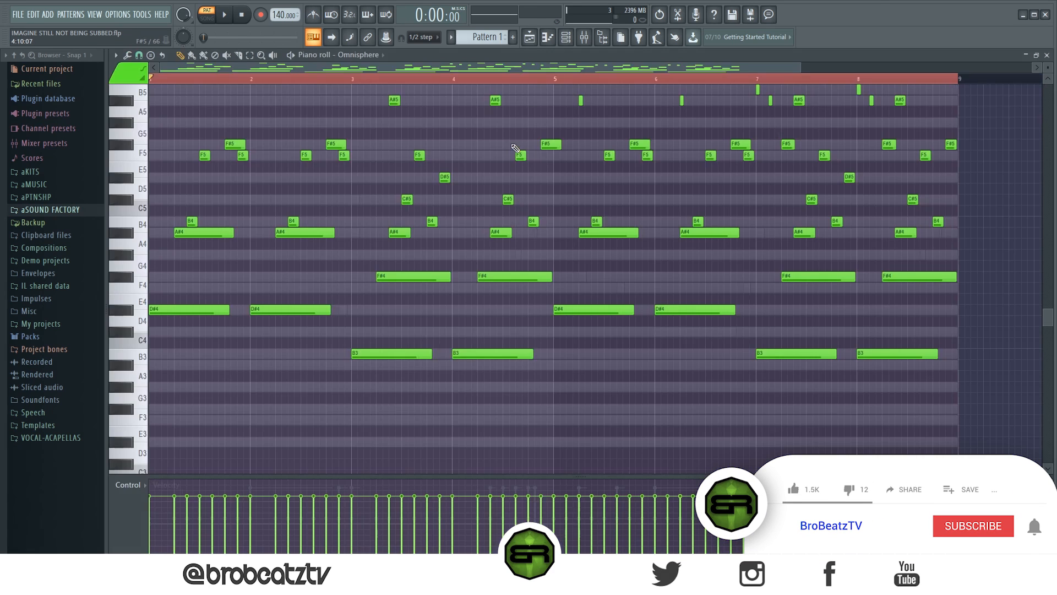
{"action": "scroll", "coordinate": [528, 196], "scroll_direction": "up", "scroll_amount": 3}
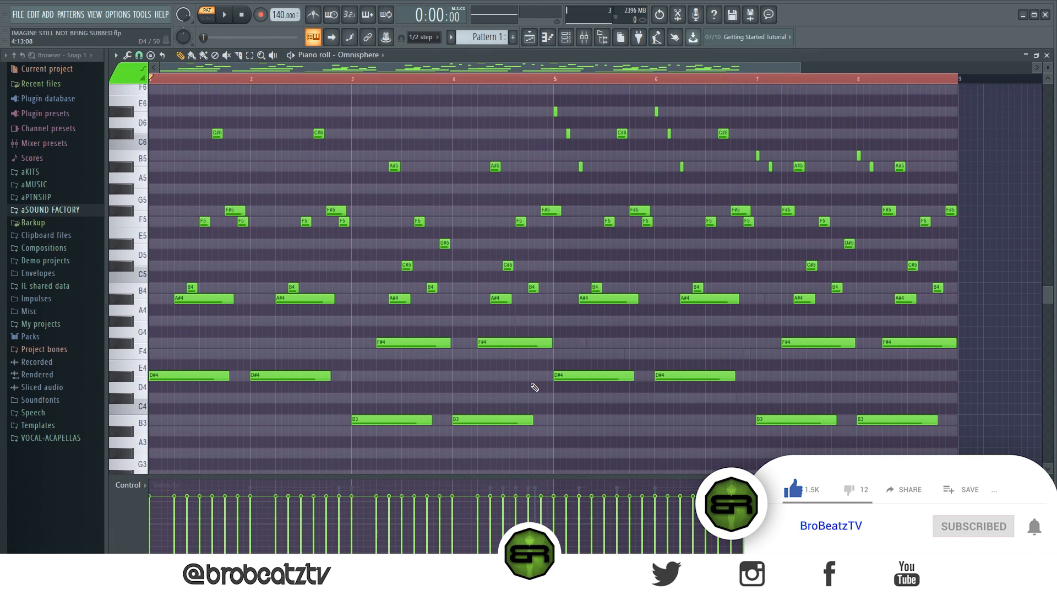
{"action": "scroll", "coordinate": [534, 387], "scroll_direction": "down", "scroll_amount": 2}
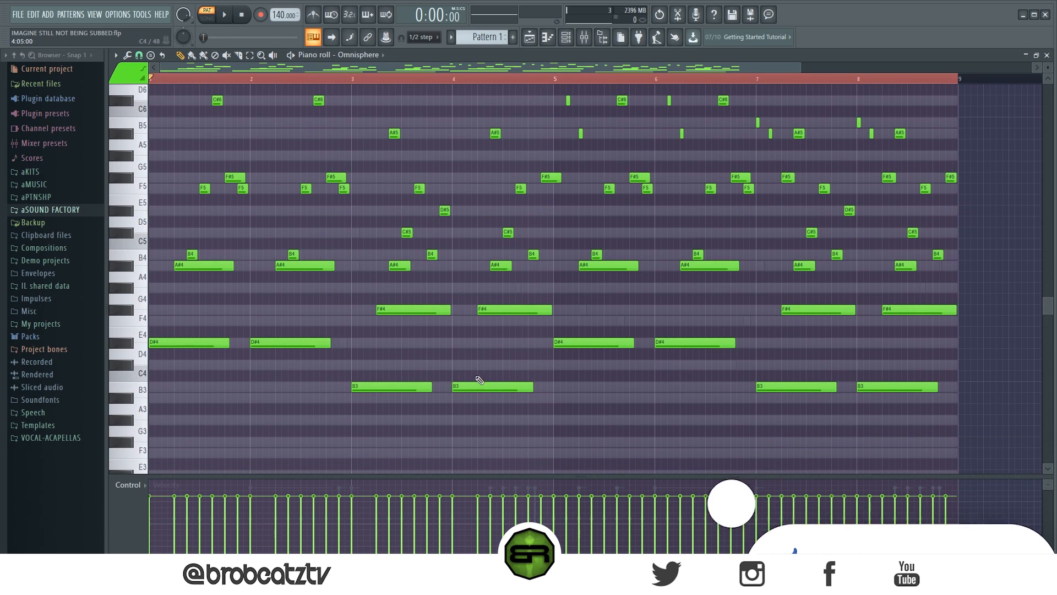
{"action": "scroll", "coordinate": [477, 380], "scroll_direction": "up", "scroll_amount": 2}
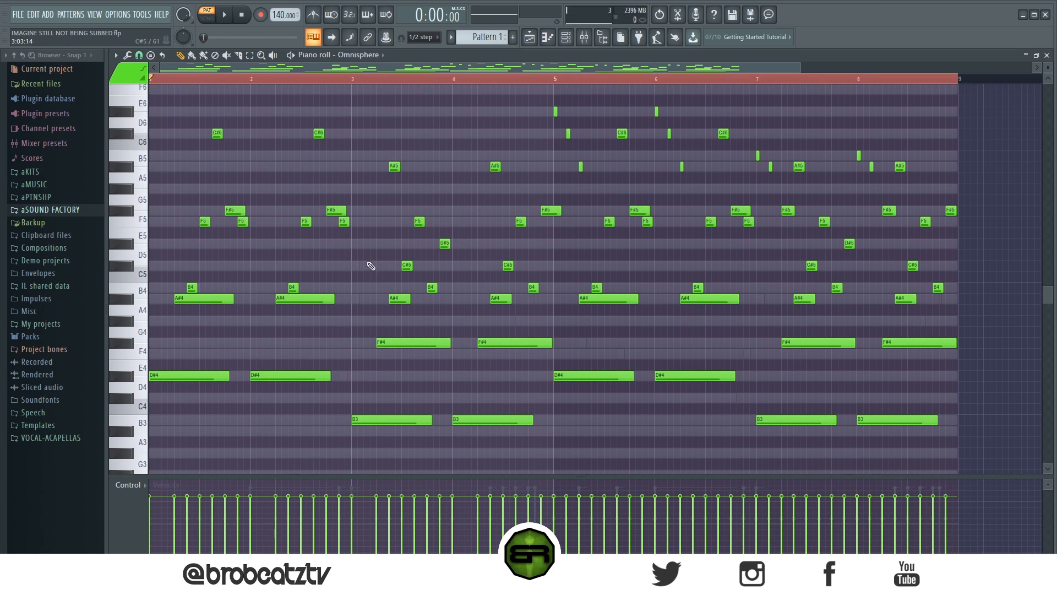
Step: Examine the low root notes of the melody against the higher notes in bars 1 to 4
{"action": "left_click_drag", "start_coordinate": [186, 118], "coordinate": [520, 423]}
{"action": "left_click", "coordinate": [591, 423], "text": "ctrl"}
{"action": "left_click_drag", "start_coordinate": [197, 367], "coordinate": [210, 393]}
{"action": "left_click_drag", "start_coordinate": [267, 366], "coordinate": [270, 378]}
{"action": "left_click", "coordinate": [387, 378], "text": "ctrl"}
{"action": "left_click_drag", "start_coordinate": [201, 299], "coordinate": [205, 311]}
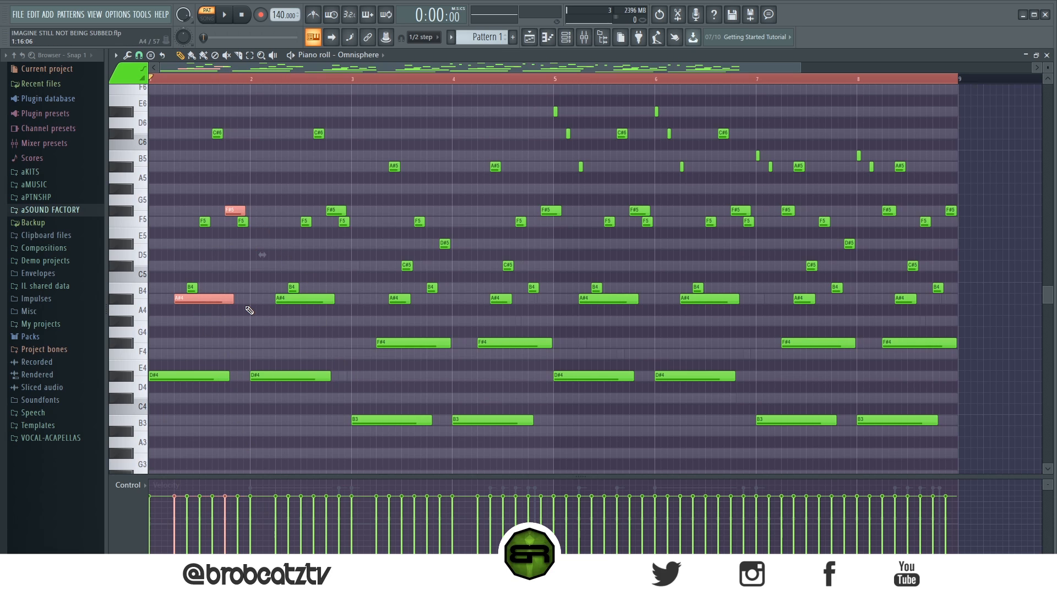
{"action": "left_click", "coordinate": [250, 288], "text": "ctrl"}
{"action": "left_click_drag", "start_coordinate": [192, 360], "coordinate": [193, 398]}
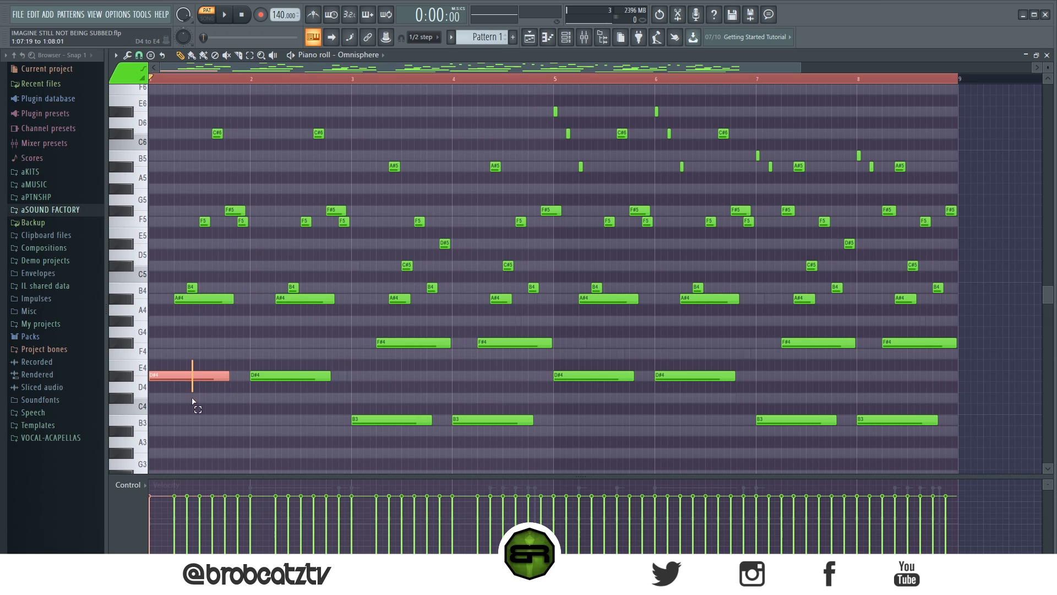
{"action": "left_click", "coordinate": [249, 259], "text": "ctrl"}
Step: Copy the low D#4 and B3 notes of bars 1 to 4 into the piano roll of the (808) Garnard 2.0 channel
{"action": "left_click_drag", "start_coordinate": [183, 386], "coordinate": [208, 368]}
{"action": "left_click_drag", "start_coordinate": [300, 366], "coordinate": [307, 379]}
{"action": "left_click_drag", "start_coordinate": [408, 408], "coordinate": [414, 438]}
{"action": "left_click_drag", "start_coordinate": [486, 409], "coordinate": [485, 434]}
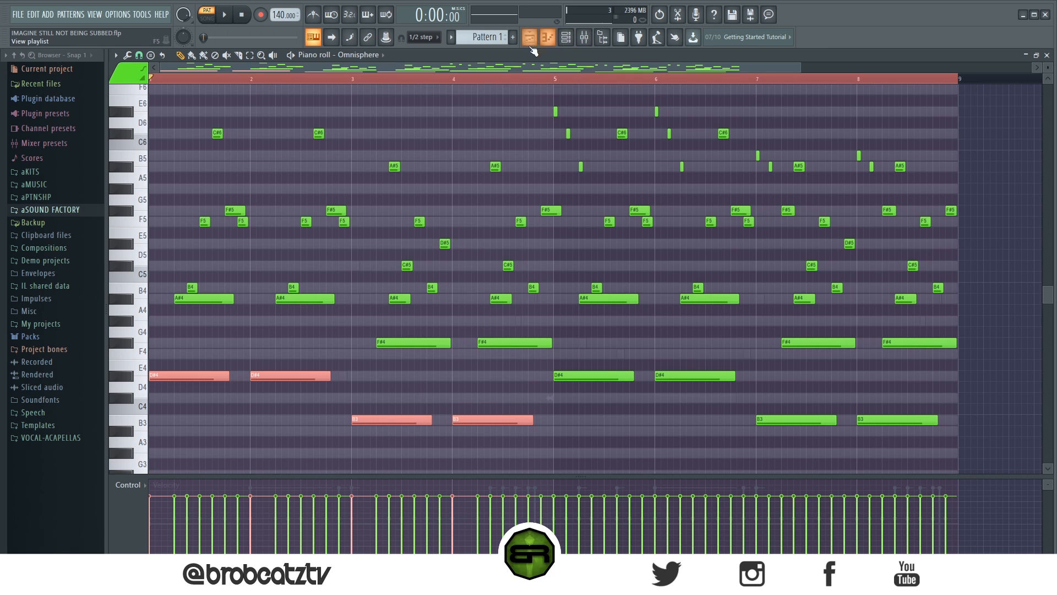
{"action": "left_click", "coordinate": [569, 44]}
{"action": "right_click", "coordinate": [363, 186]}
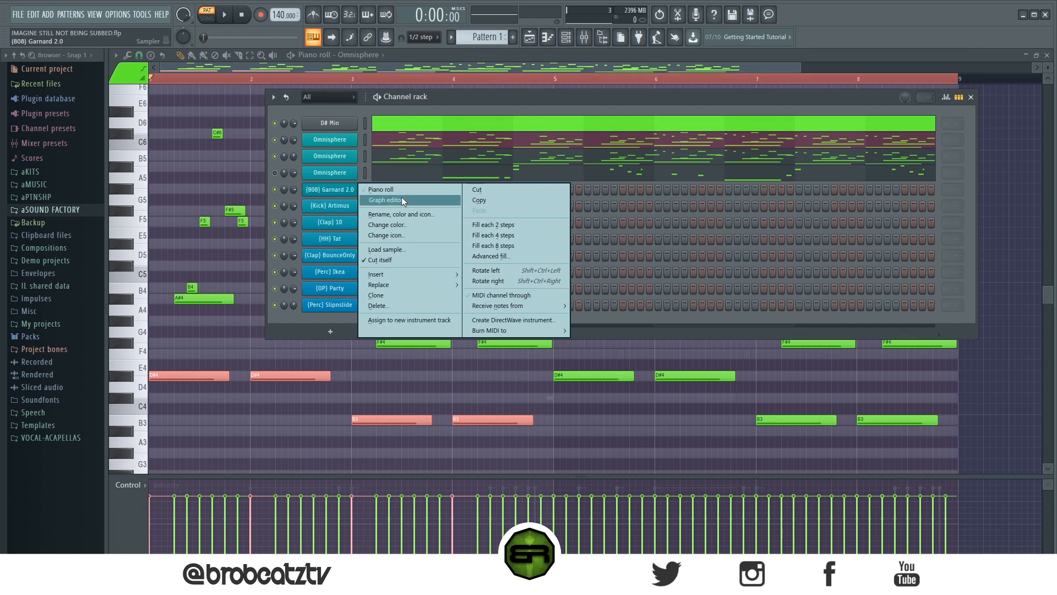
{"action": "left_click", "coordinate": [402, 197]}
{"action": "key", "text": "ctrl+v"}
Step: Shorten the 808's D#4 in bar 2 and B3 in bar 4 and start both one beat later
{"action": "left_click", "coordinate": [298, 374], "text": "ctrl"}
{"action": "left_click", "coordinate": [469, 422], "text": "ctrl+shift"}
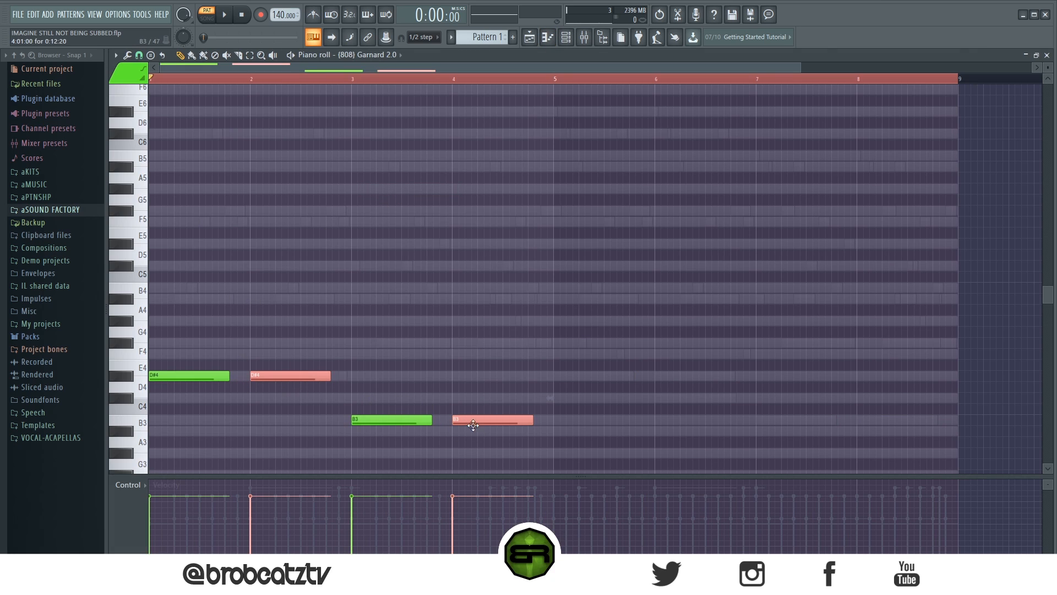
{"action": "left_click_drag", "start_coordinate": [476, 425], "coordinate": [508, 421]}
Step: Transpose all four 808 notes up one octave
{"action": "key", "text": "ctrl+a"}
{"action": "scroll", "coordinate": [480, 385], "scroll_direction": "down", "scroll_amount": 3}
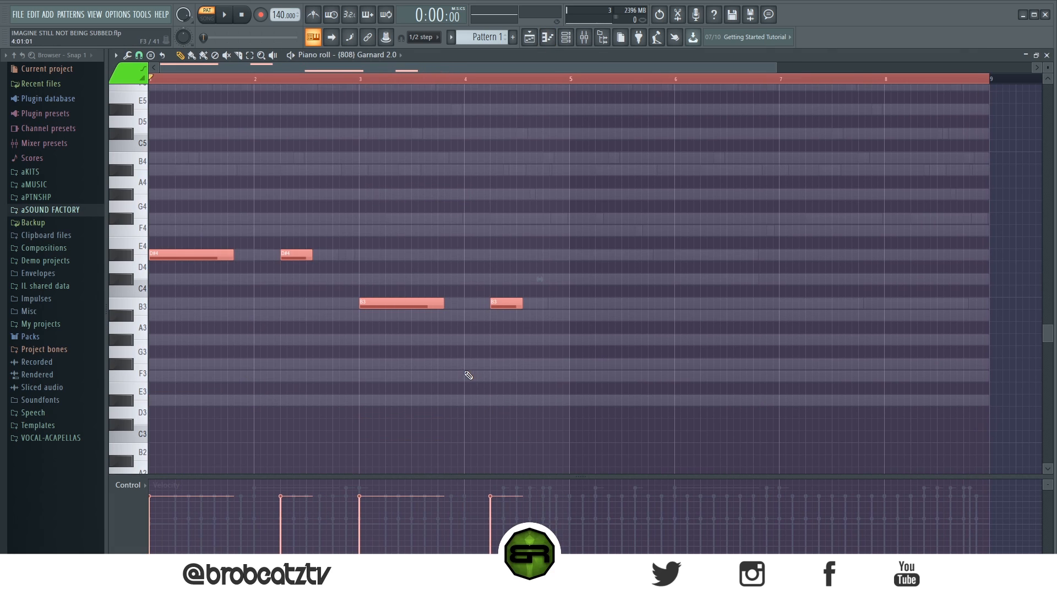
{"action": "left_click_drag", "start_coordinate": [591, 264], "coordinate": [380, 321]}
{"action": "key", "text": "ctrl+a"}
{"action": "key", "text": "ctrl+Up"}
{"action": "scroll", "coordinate": [382, 323], "scroll_direction": "up", "scroll_amount": 3}
Step: Raise the two B4 notes in bars 3 and 4 another octave to B5 and clear the selection
{"action": "left_click_drag", "start_coordinate": [606, 267], "coordinate": [374, 348]}
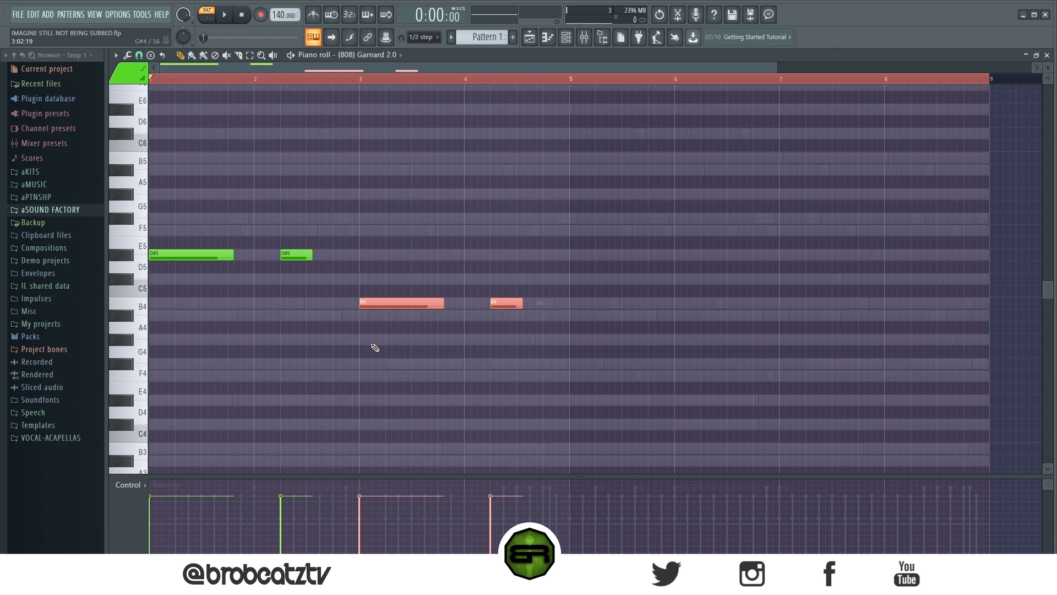
{"action": "key", "text": "ctrl+Up"}
{"action": "key", "text": "ctrl+d"}
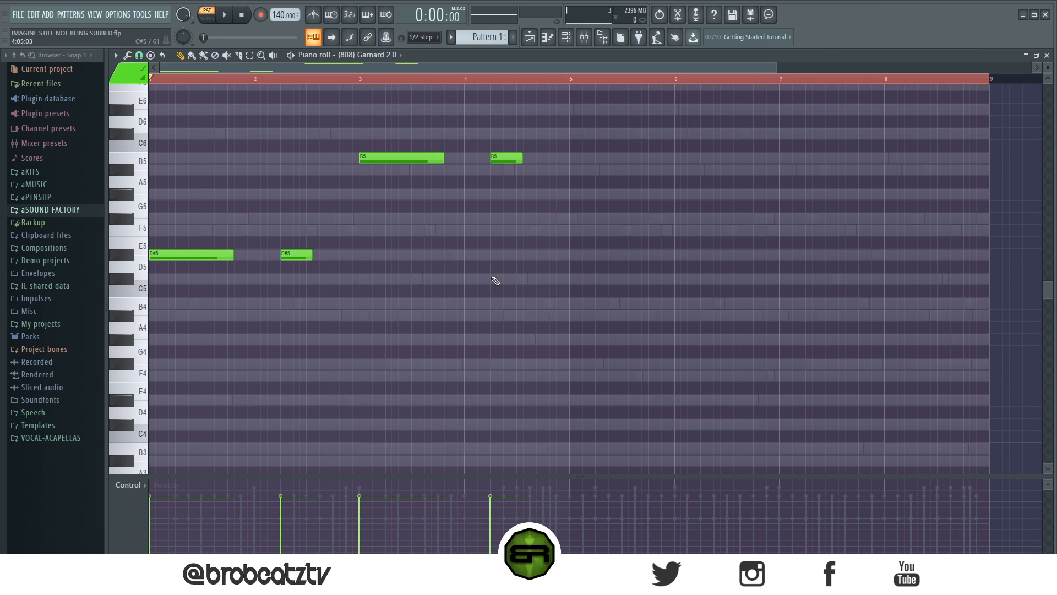
Step: Check the Omnisphere melody for reference, and add a short C#6 note after the second B5 in bar 4 of the 808
{"action": "scroll", "coordinate": [345, 277], "scroll_direction": "up", "scroll_amount": 2}
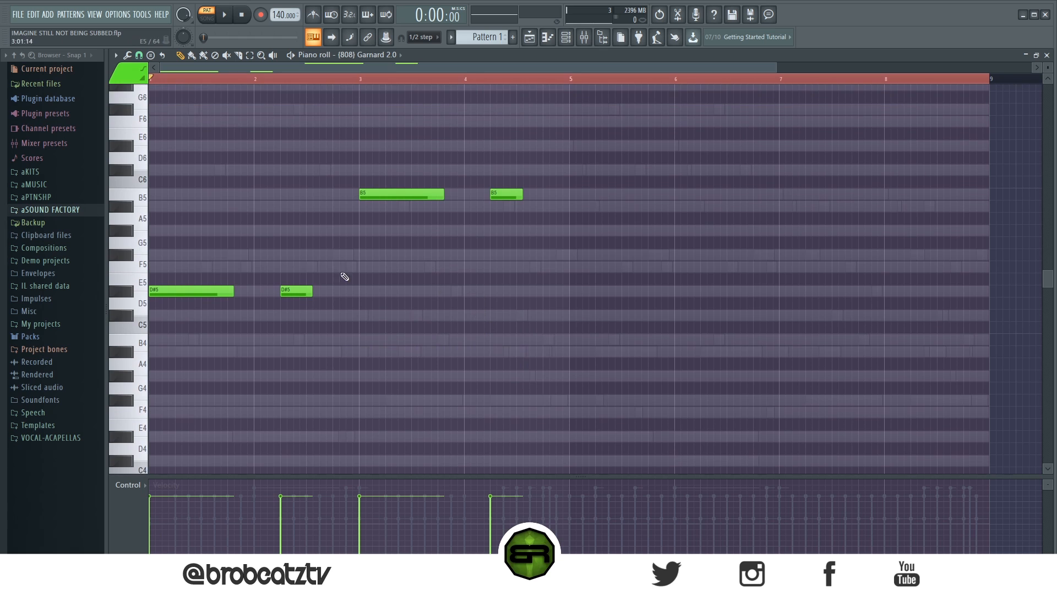
{"action": "left_click", "coordinate": [570, 42]}
{"action": "left_click", "coordinate": [427, 144]}
{"action": "scroll", "coordinate": [348, 229], "scroll_direction": "up", "scroll_amount": 4}
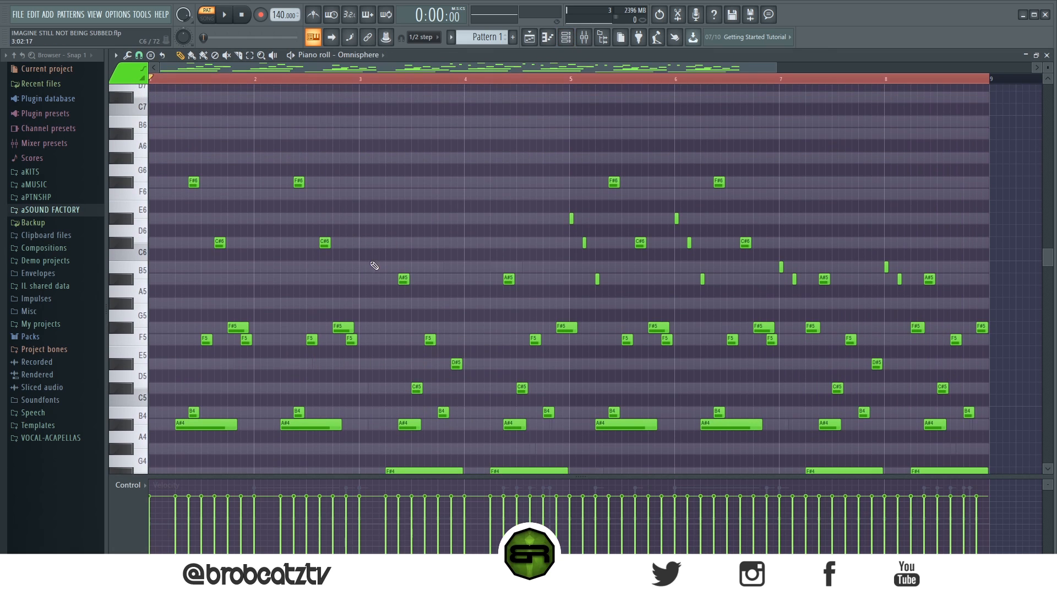
{"action": "scroll", "coordinate": [374, 266], "scroll_direction": "down", "scroll_amount": 2}
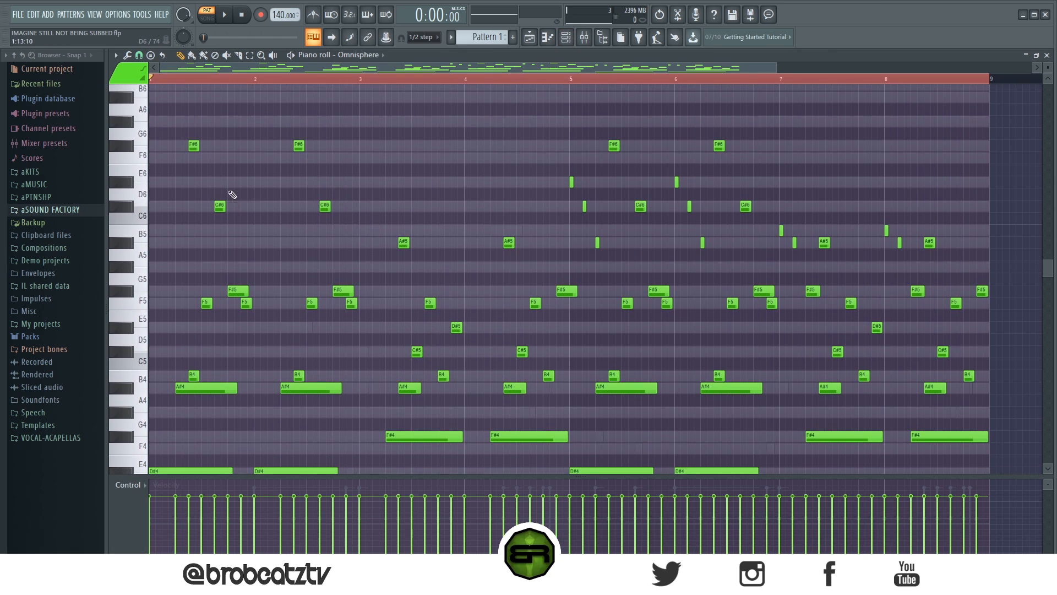
{"action": "left_click", "coordinate": [565, 37]}
{"action": "left_click", "coordinate": [380, 188]}
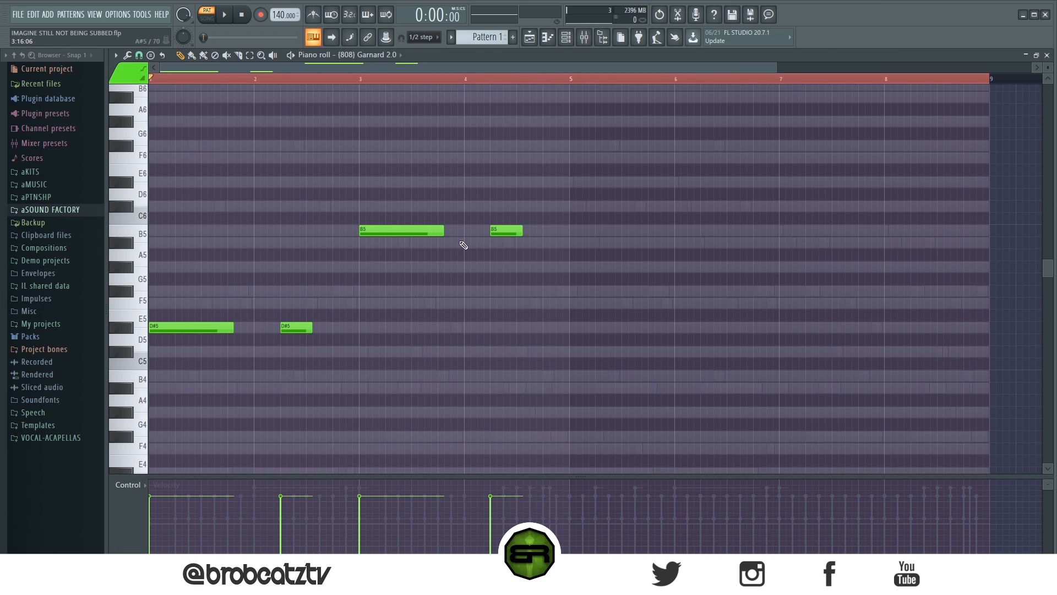
{"action": "left_click", "coordinate": [531, 207]}
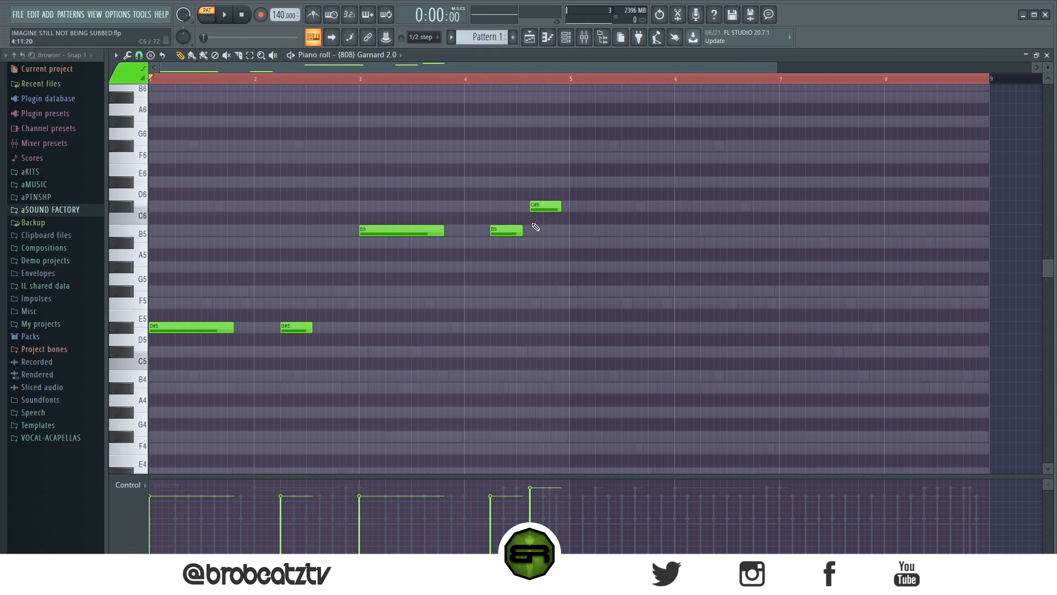
Step: Play back the 808 line and raise the velocity of all its notes
{"action": "key", "text": "space"}
{"action": "key", "text": "space"}
{"action": "key", "text": "ctrl+a"}
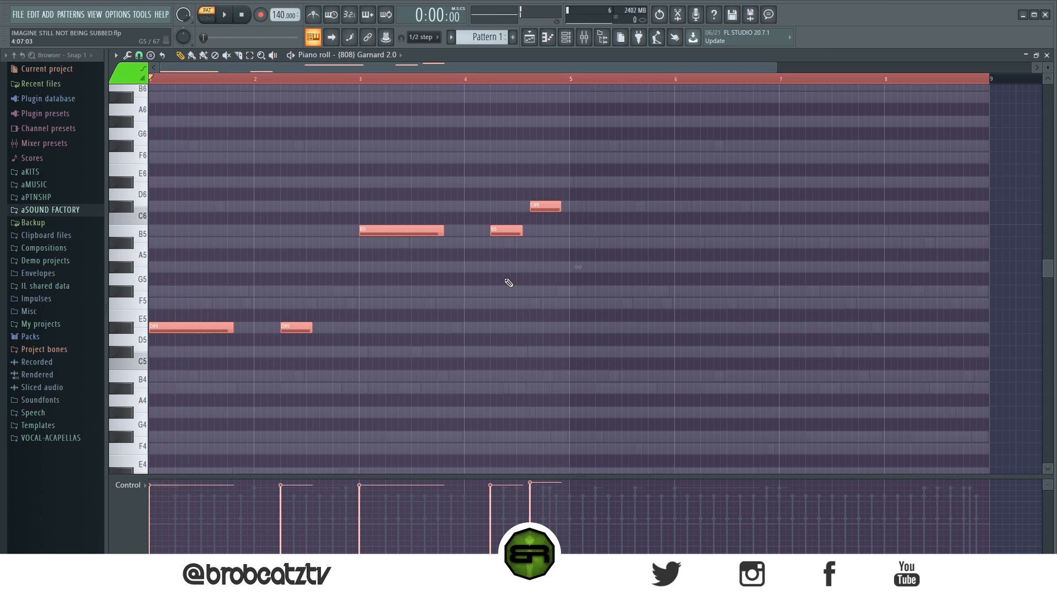
{"action": "key", "text": "space"}
{"action": "key", "text": "ctrl+d"}
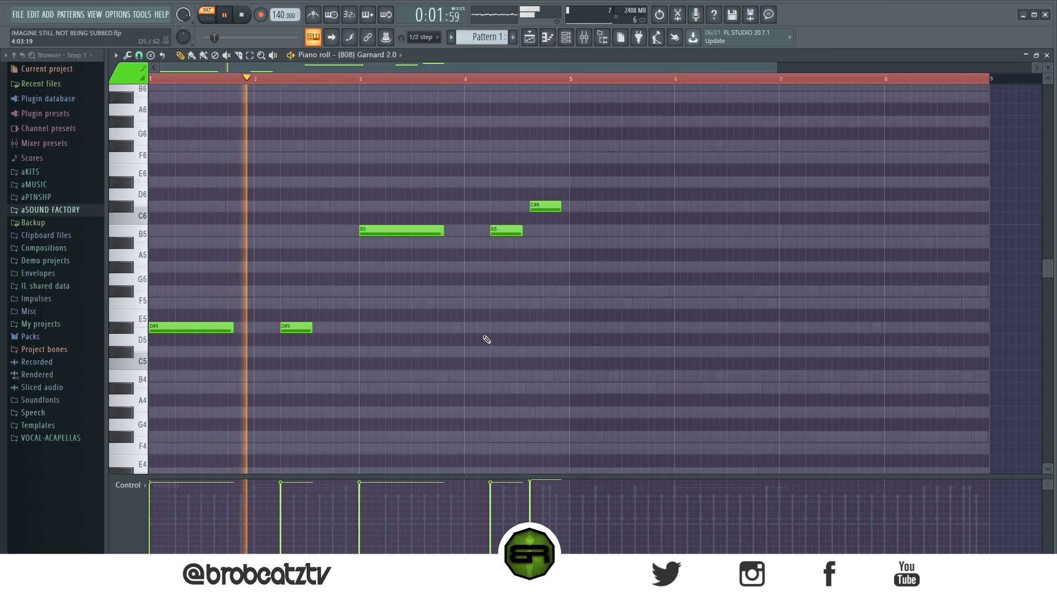
Step: Duplicate the four-bar 808 phrase into bars 5 to 8 and clear the selection
{"action": "key", "text": "ctrl+a"}
{"action": "key", "text": "ctrl+b"}
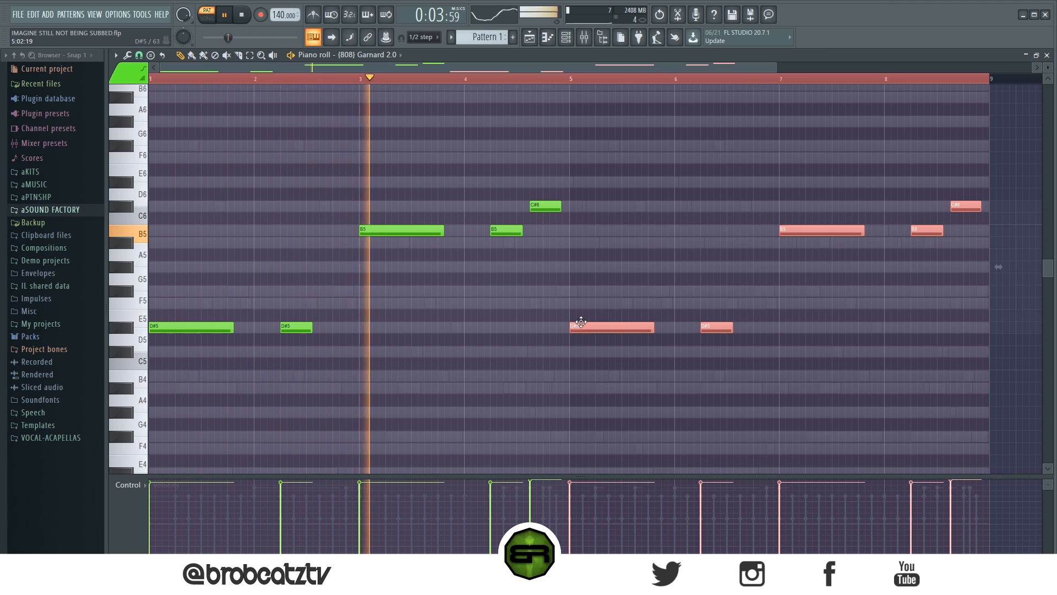
{"action": "key", "text": "ctrl+d"}
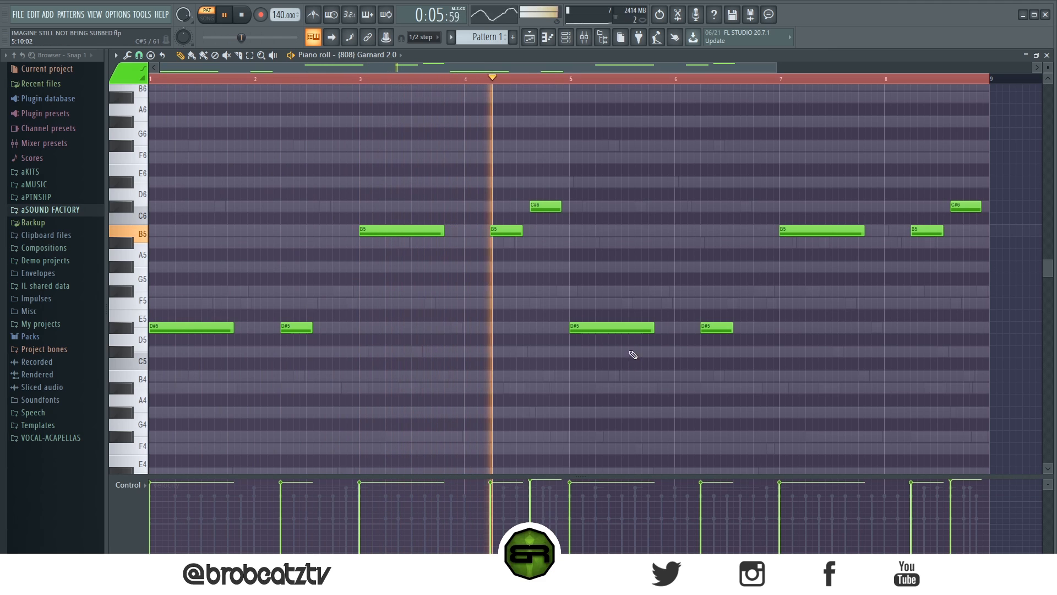
Step: Shorten the 808's D#5 at bar 5 and add a D#5 on beat 4 of bar 5 and an F#5 late in bar 6
{"action": "left_click_drag", "start_coordinate": [653, 328], "coordinate": [614, 331]}
{"action": "key", "text": "space"}
{"action": "key", "text": "space"}
{"action": "left_click", "coordinate": [650, 331]}
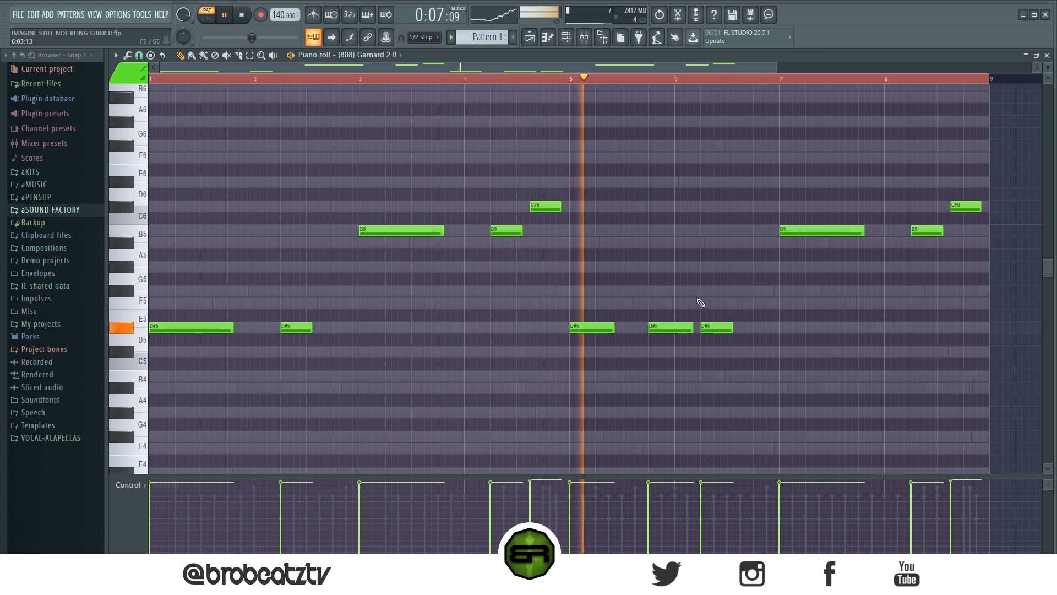
{"action": "left_click", "coordinate": [763, 292]}
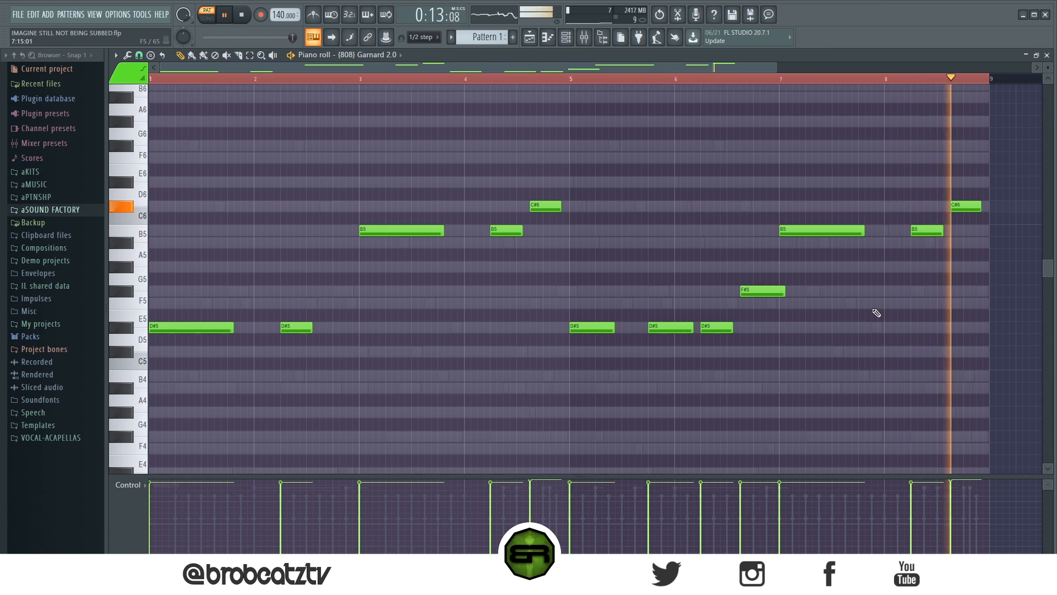
{"action": "key", "text": "ctrl+a"}
{"action": "key", "text": "ctrl+d"}
{"action": "key", "text": "space"}
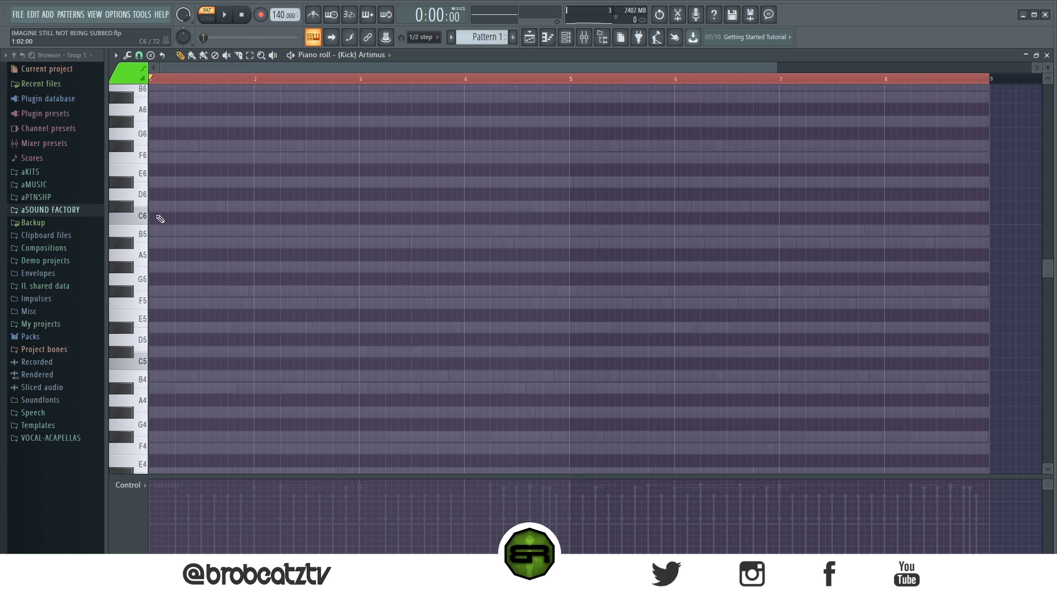
Step: Place short stacked C5 and B4 notes at the start of bar 1 in the (Kick) Artimus piano roll
{"action": "scroll", "coordinate": [145, 239], "scroll_direction": "down", "scroll_amount": 4}
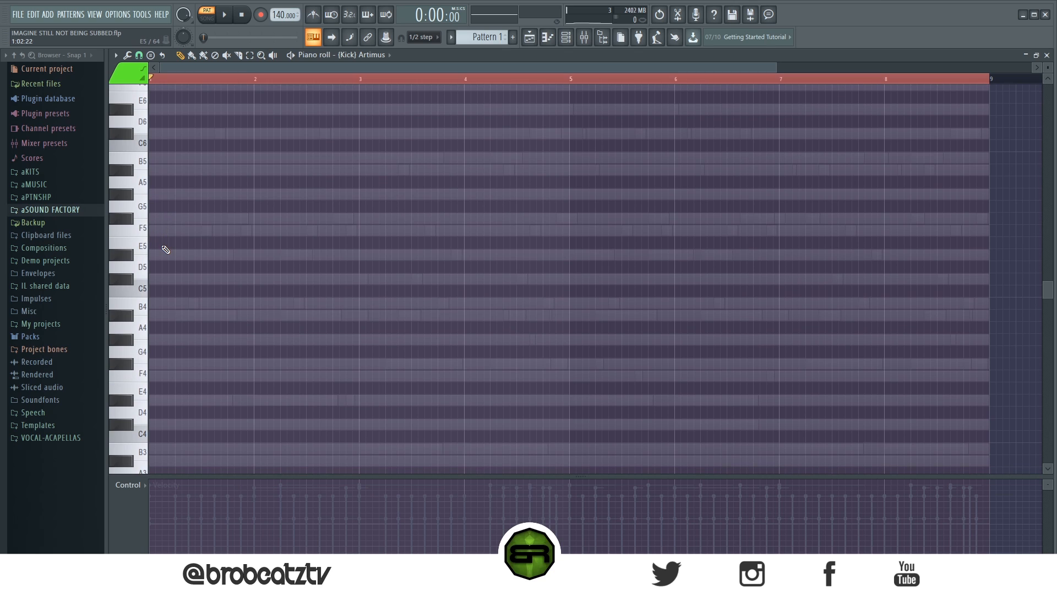
{"action": "left_click", "coordinate": [165, 279]}
{"action": "left_click_drag", "start_coordinate": [191, 280], "coordinate": [153, 290]}
{"action": "key", "text": "shift+Down"}
{"action": "left_click", "coordinate": [168, 298]}
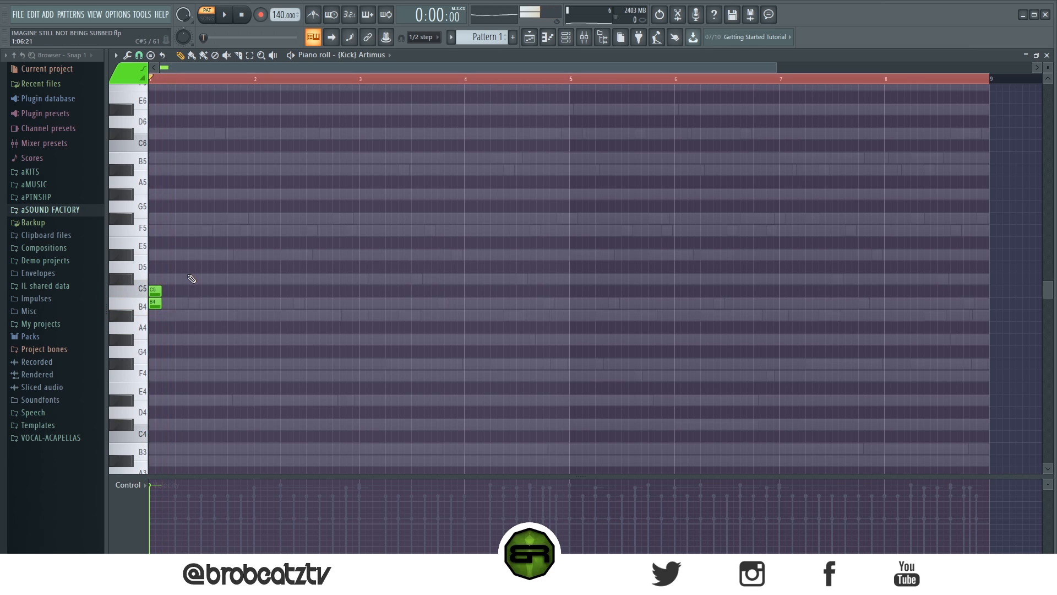
Step: Copy the stacked kick pair to two spots in bar 2, the start of bar 3 and two spots early in bar 4
{"action": "left_click_drag", "start_coordinate": [219, 262], "coordinate": [280, 301]}
{"action": "key", "text": "space"}
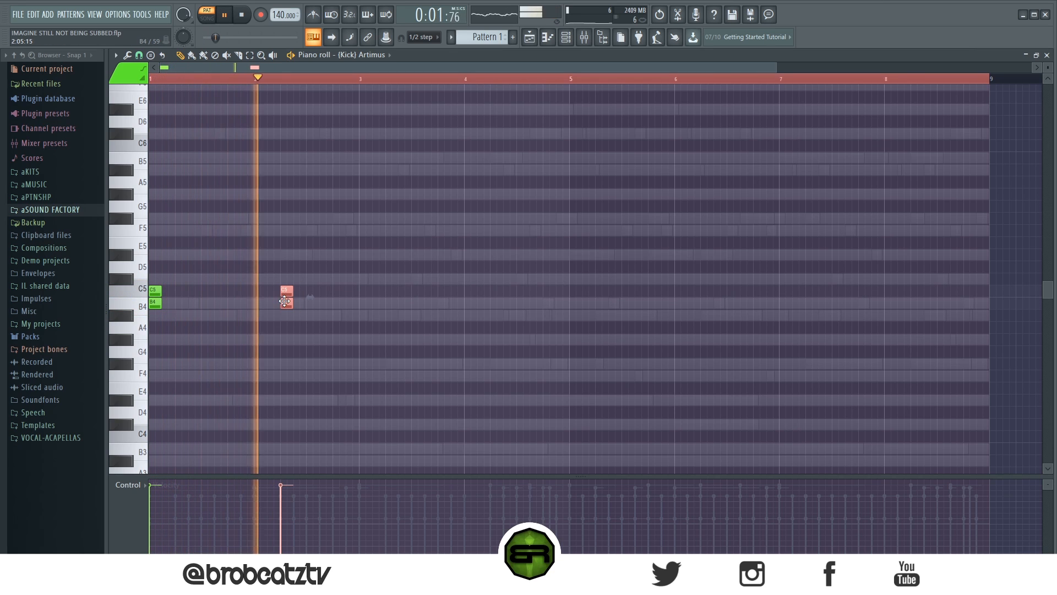
{"action": "key", "text": "space"}
{"action": "left_click_drag", "start_coordinate": [280, 301], "coordinate": [361, 299]}
{"action": "key", "text": "space"}
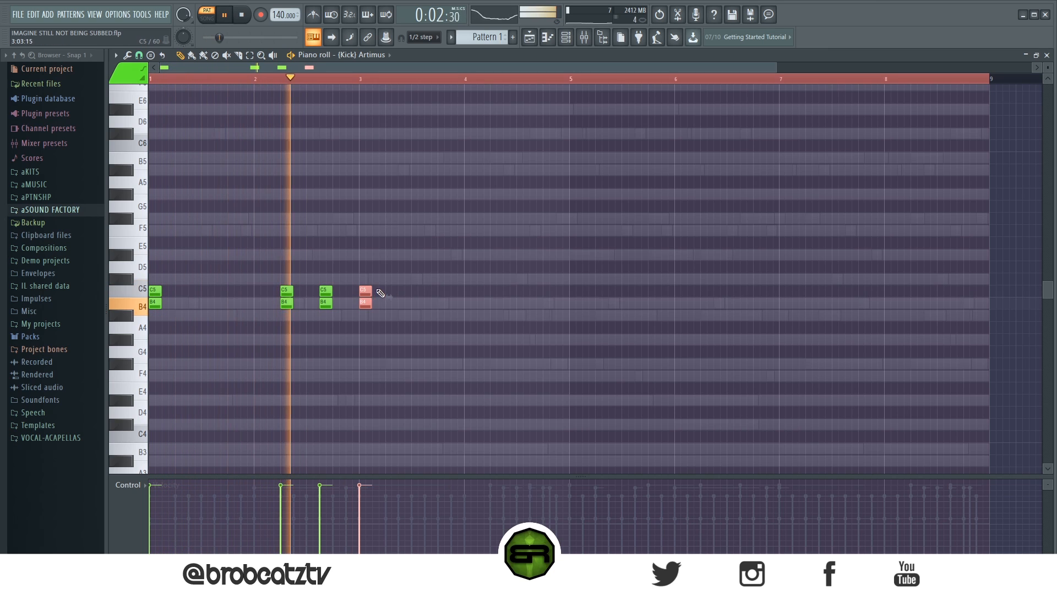
{"action": "left_click_drag", "start_coordinate": [365, 301], "coordinate": [497, 292]}
{"action": "key", "text": "space"}
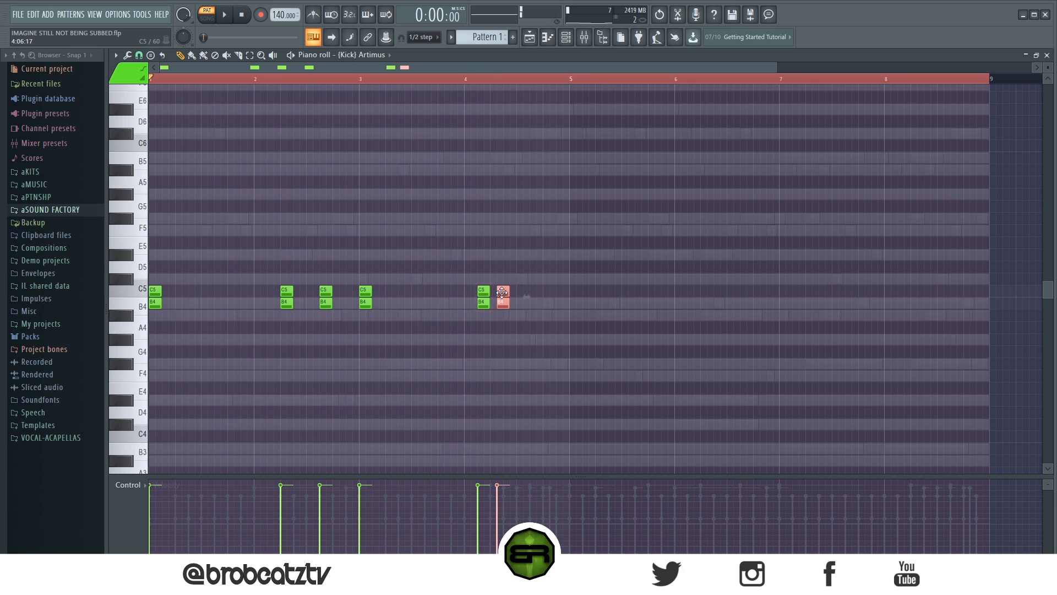
Step: Duplicate the four-bar kick phrase into bars 5 to 8 and play it back
{"action": "key", "text": "ctrl+a"}
{"action": "left_click_drag", "start_coordinate": [156, 298], "coordinate": [573, 306]}
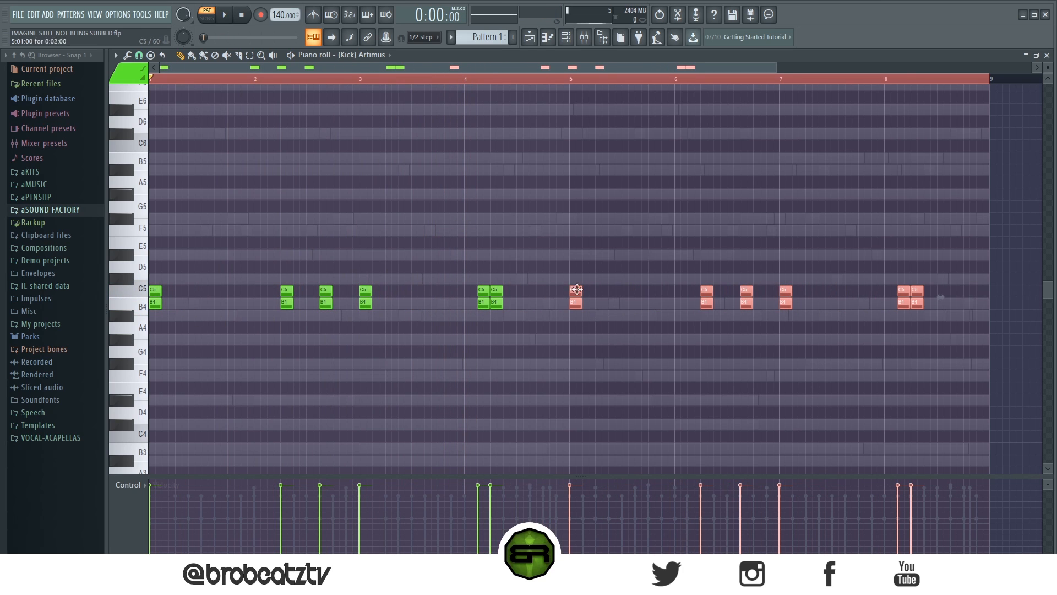
{"action": "left_click_drag", "start_coordinate": [505, 68], "coordinate": [608, 81]}
{"action": "scroll", "coordinate": [607, 82], "scroll_direction": "up", "scroll_amount": 1}
{"action": "key", "text": "space"}
Step: Add two kick pairs late in bar 5 and one early in bar 6, and delete the first of the two pairs in bar 8
{"action": "left_click", "coordinate": [550, 157]}
{"action": "left_click_drag", "start_coordinate": [454, 273], "coordinate": [380, 323]}
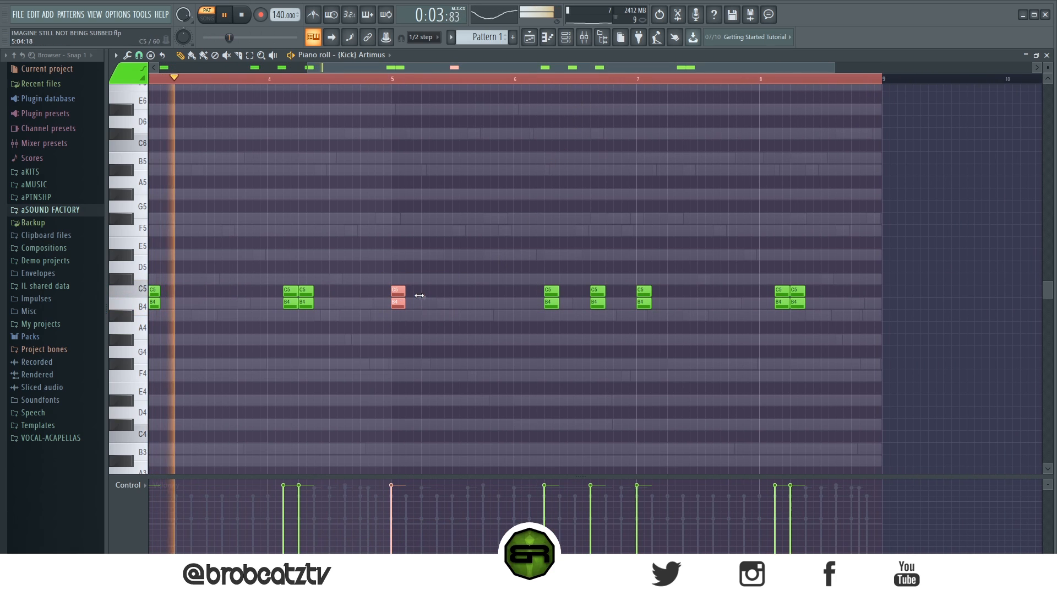
{"action": "mouse_move", "coordinate": [397, 306]}
{"action": "left_mouse_down", "text": "shift"}
{"action": "mouse_move", "coordinate": [489, 308]}
{"action": "mouse_move", "coordinate": [471, 306]}
{"action": "left_mouse_up", "text": "shift"}
{"action": "left_click", "coordinate": [479, 332]}
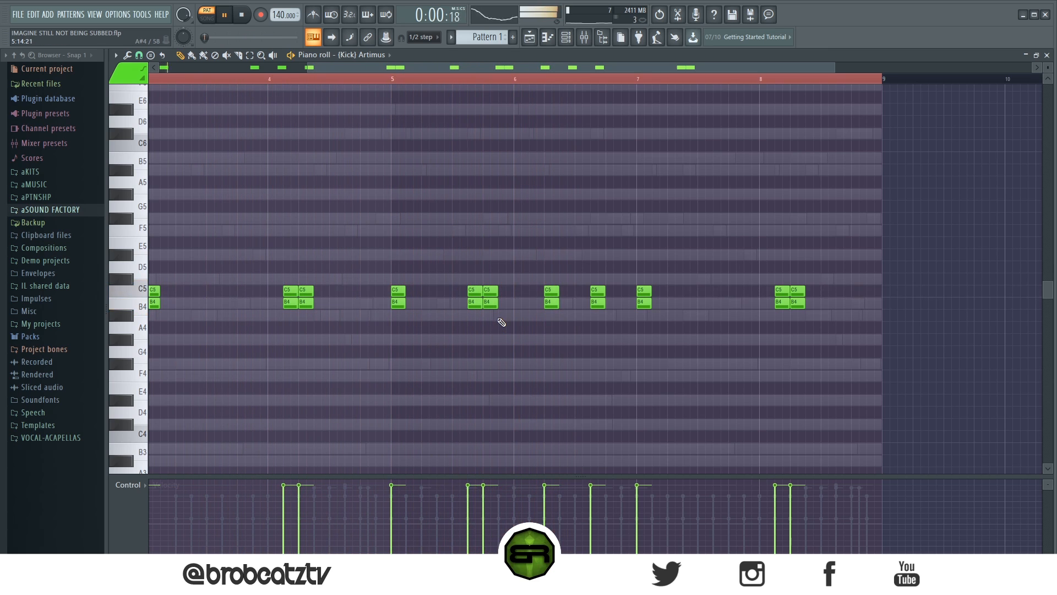
{"action": "left_click_drag", "start_coordinate": [490, 298], "coordinate": [540, 302], "text": "shift"}
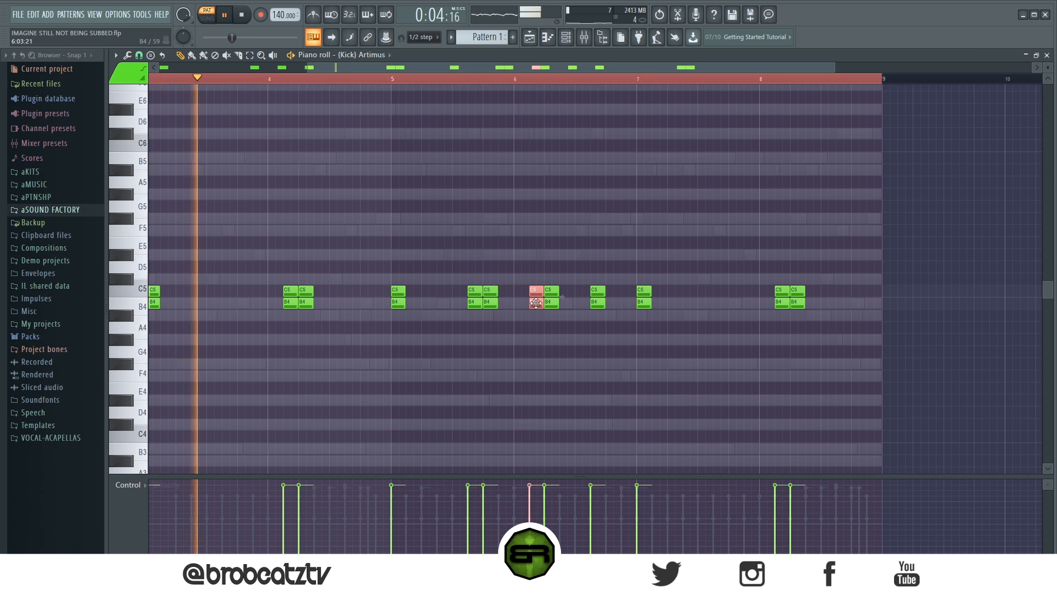
{"action": "right_click", "coordinate": [784, 291]}
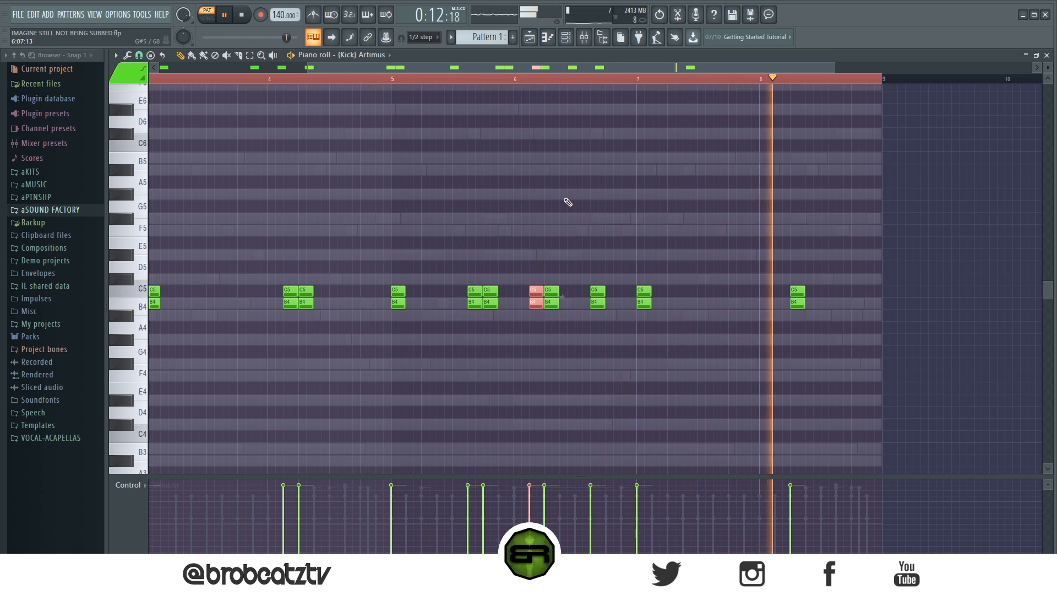
{"action": "key", "text": "space"}
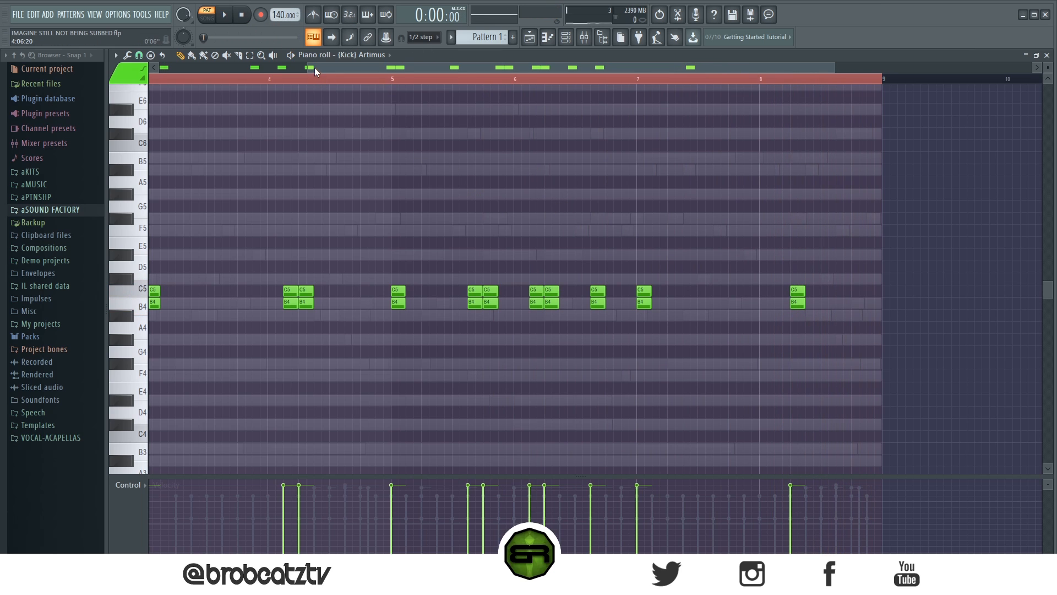
{"action": "left_click_drag", "start_coordinate": [315, 67], "coordinate": [176, 67]}
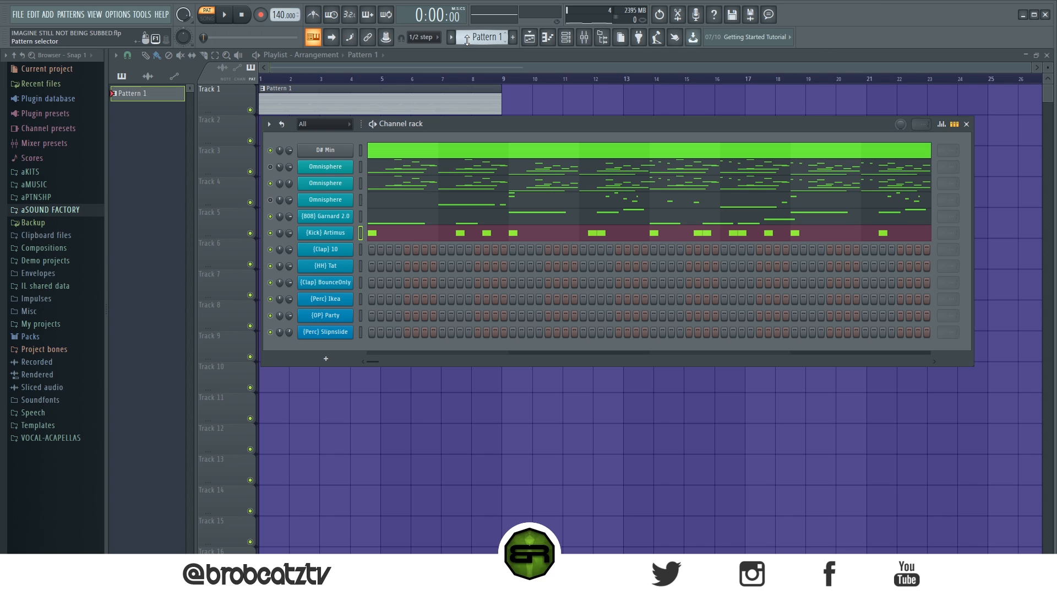
Step: Switch to Pattern 2 and place two four-bar clips of it on Track 2, covering bars 1 to 8
{"action": "scroll", "coordinate": [467, 40], "scroll_direction": "down", "scroll_amount": 1}
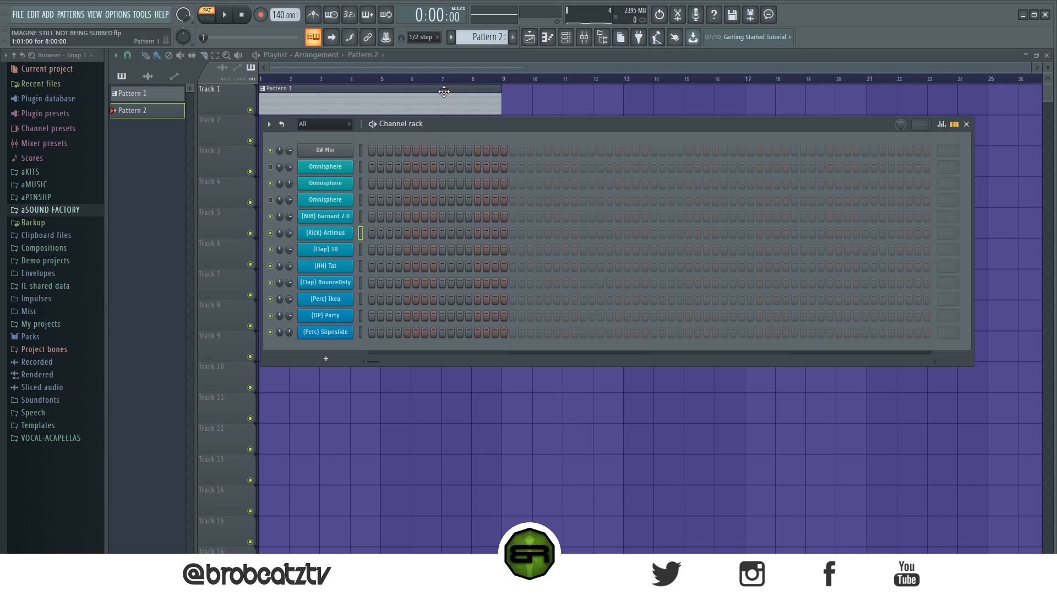
{"action": "left_click_drag", "start_coordinate": [464, 113], "coordinate": [596, 276]}
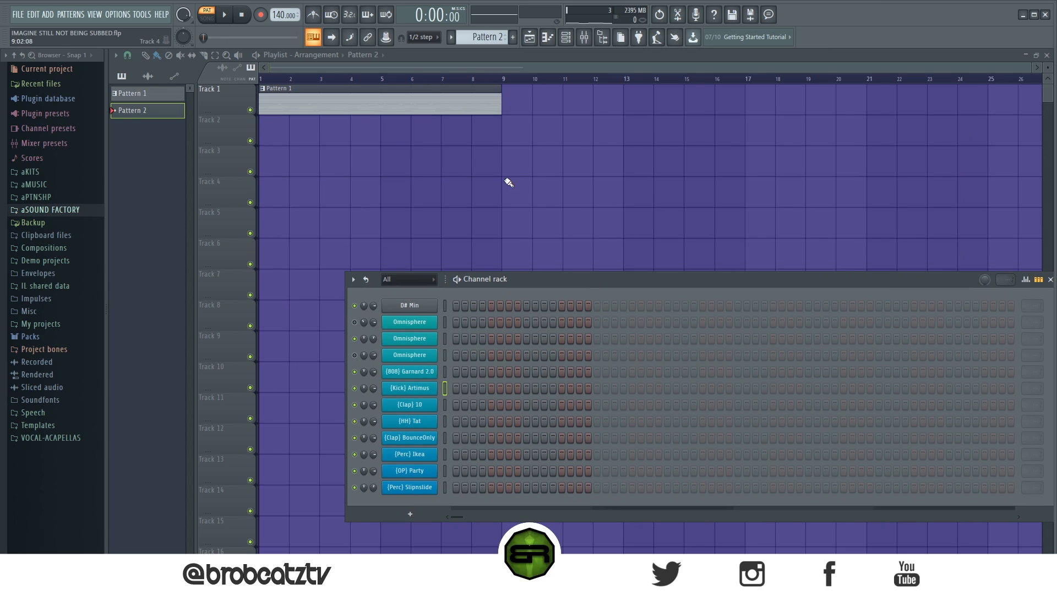
{"action": "left_click", "coordinate": [269, 134]}
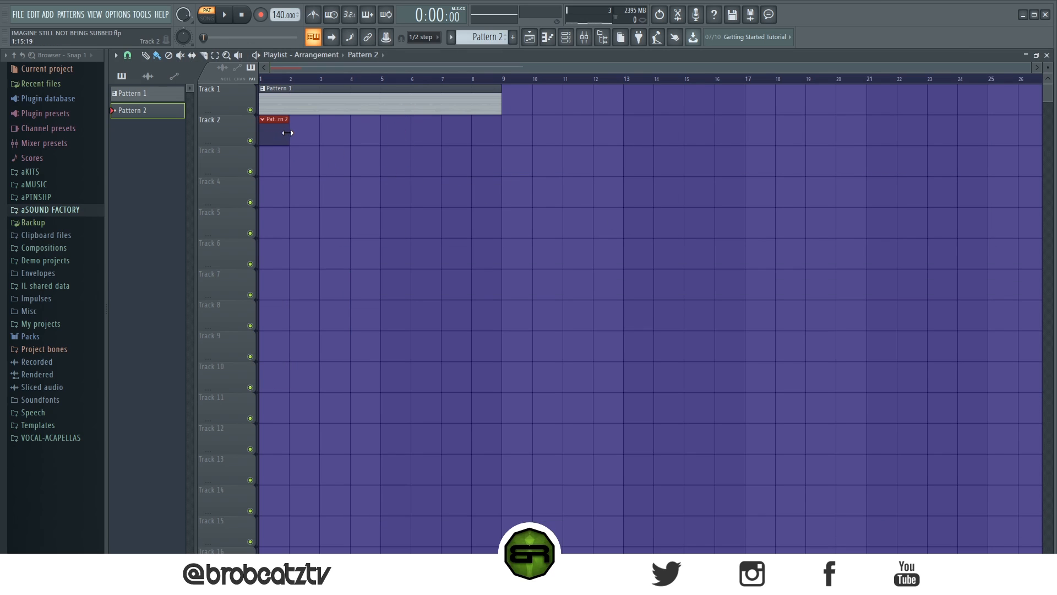
{"action": "left_click_drag", "start_coordinate": [287, 133], "coordinate": [380, 137]}
{"action": "left_click", "coordinate": [388, 137]}
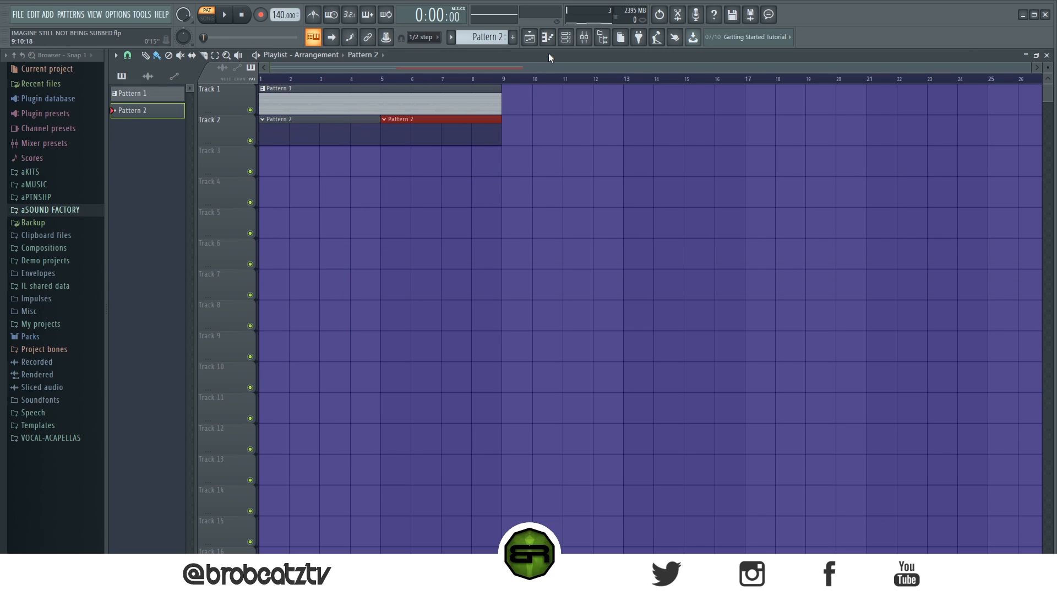
Step: Program (Clap) 10 hits on beat 3 of each of the four bars in Pattern 2's step sequencer
{"action": "left_click", "coordinate": [566, 37]}
{"action": "left_click_drag", "start_coordinate": [534, 271], "coordinate": [447, 151]}
{"action": "left_click", "coordinate": [581, 277]}
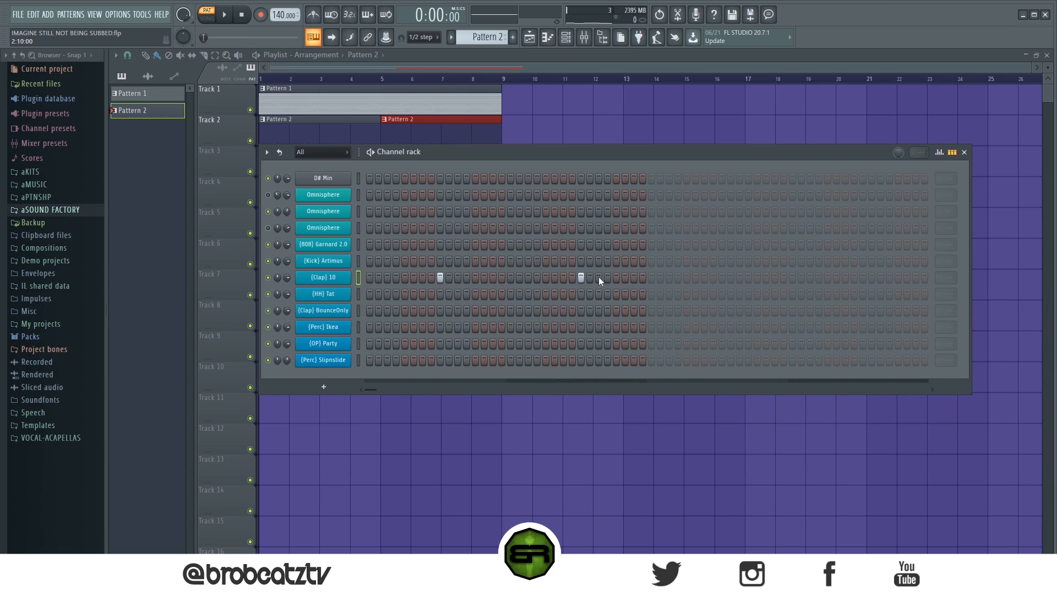
{"action": "left_click", "coordinate": [722, 277]}
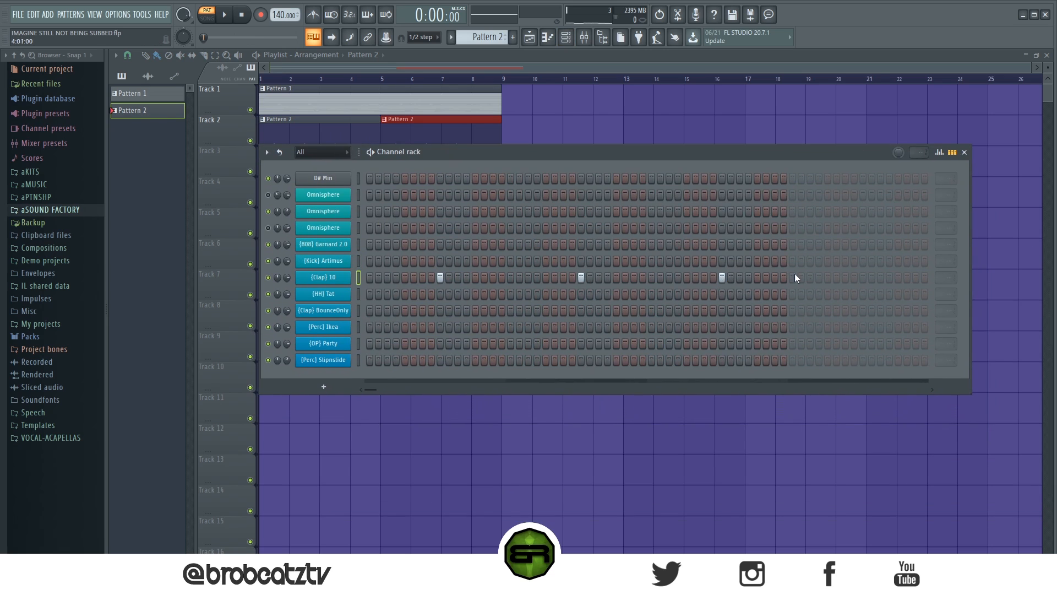
Step: Open the (Clap) 10 piano roll and play the arrangement in song mode to hear the claps with the melody, 808 and kick
{"action": "right_click", "coordinate": [347, 277]}
{"action": "left_click", "coordinate": [407, 277]}
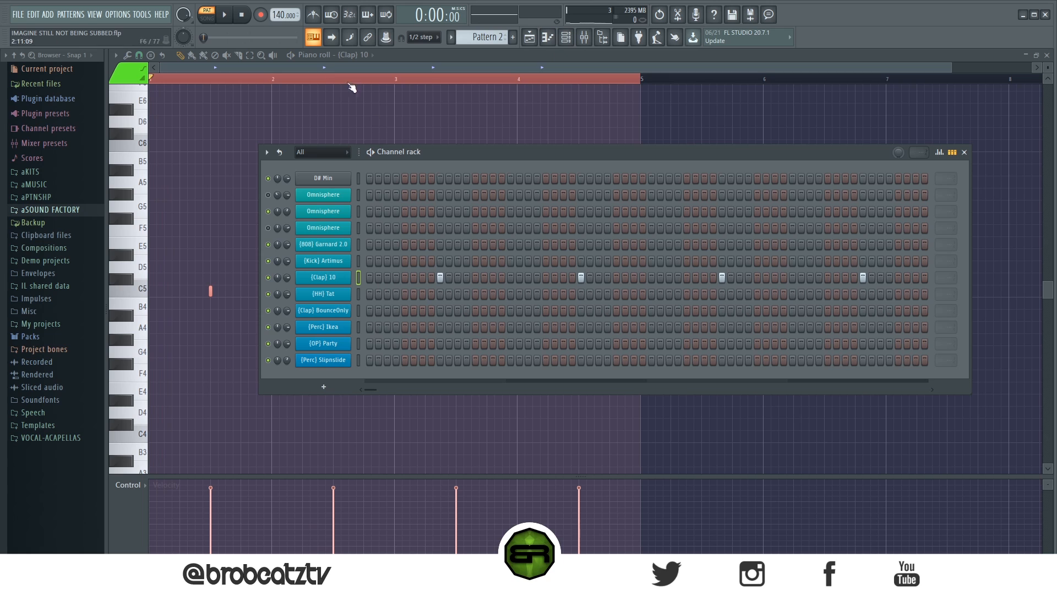
{"action": "key", "text": "space"}
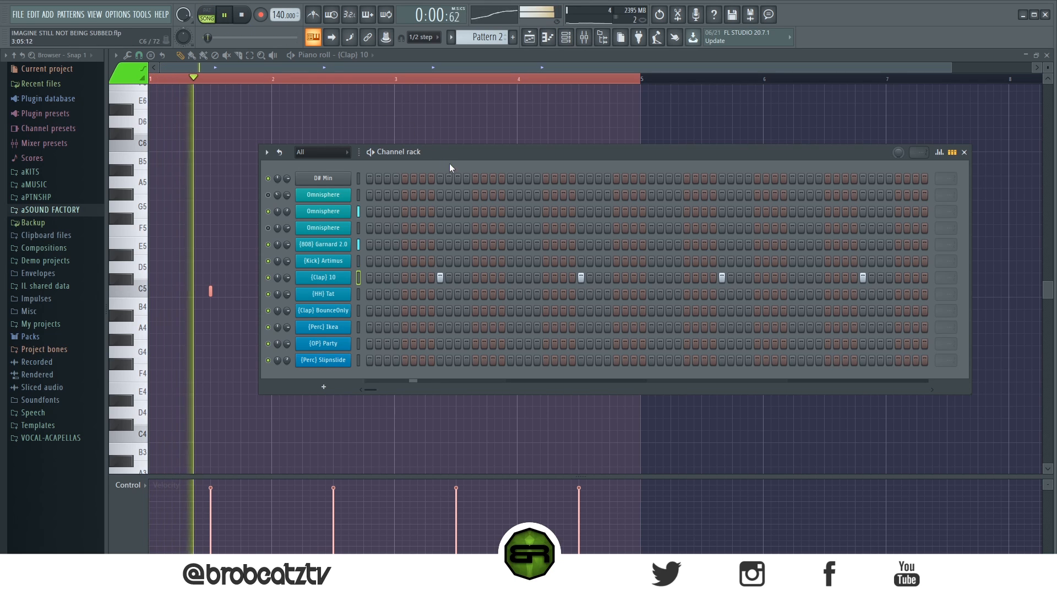
{"action": "left_click", "coordinate": [568, 39]}
{"action": "left_click", "coordinate": [568, 39]}
{"action": "key", "text": "space"}
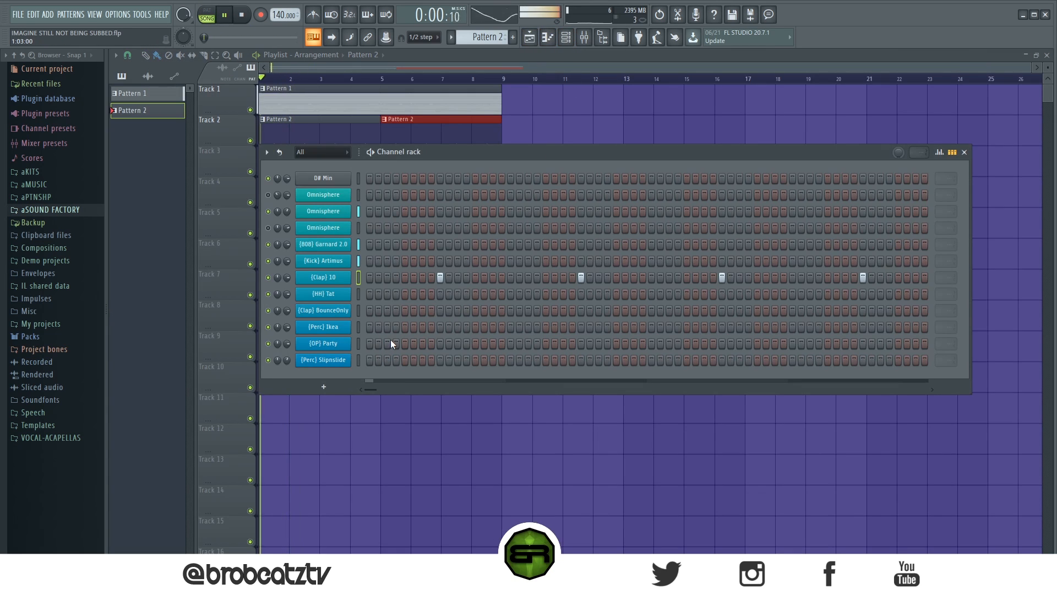
{"action": "key", "text": "space"}
Step: Add (Clap) BounceOnly hits on steps 11 and 19 and try an (OP) Party hit on step 13
{"action": "left_click", "coordinate": [457, 310]}
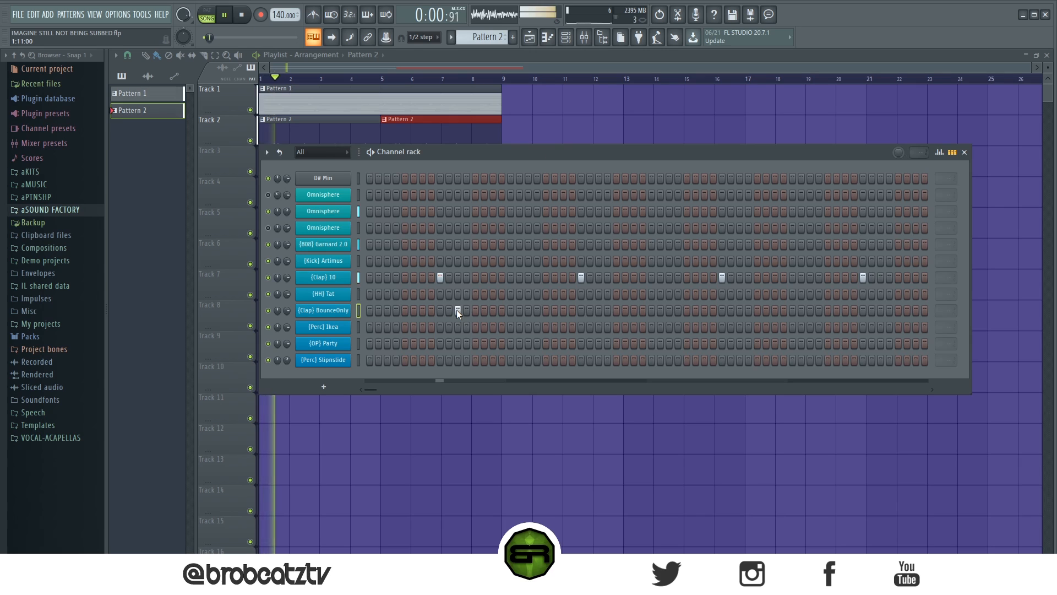
{"action": "left_click", "coordinate": [528, 310]}
{"action": "left_click", "coordinate": [475, 343]}
{"action": "left_click", "coordinate": [473, 344]}
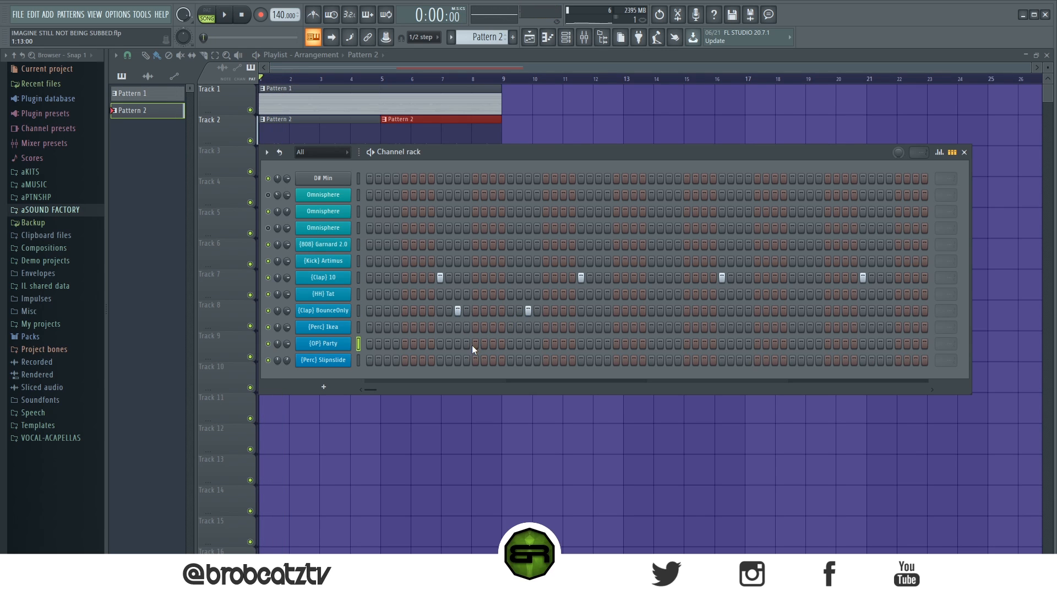
Step: Add hits in Pattern 2: (OP) Party on steps 13 and 29, (Perc) Ikea on 15, (Perc) Slipnslide on 29, (Clap) BounceOnly on 47 and 51
{"action": "key", "text": "space"}
{"action": "key", "text": "space"}
{"action": "left_click", "coordinate": [474, 344]}
{"action": "left_click", "coordinate": [492, 326]}
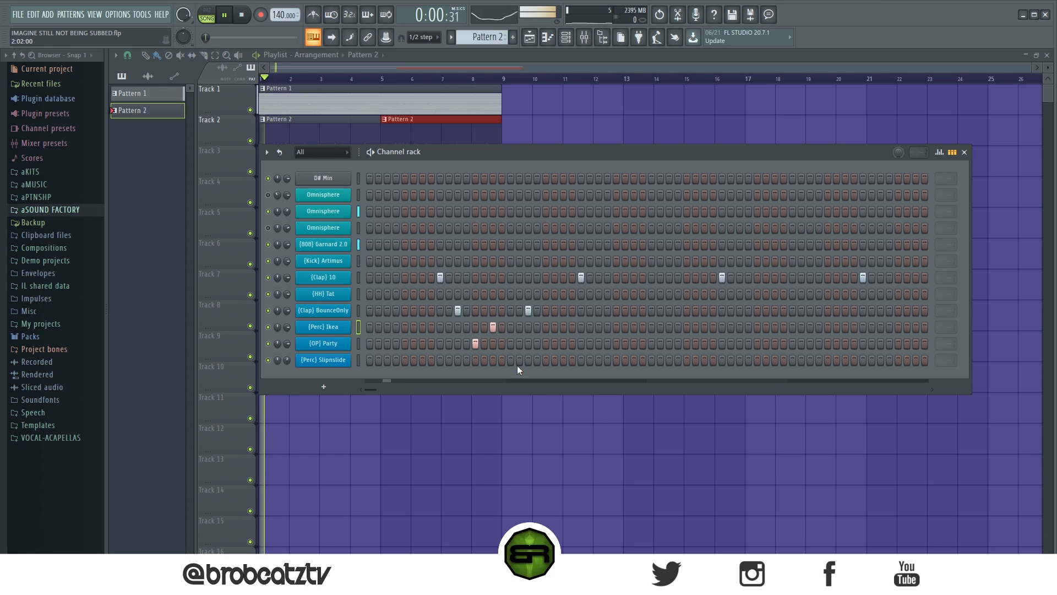
{"action": "left_click", "coordinate": [617, 344]}
{"action": "left_click", "coordinate": [616, 359]}
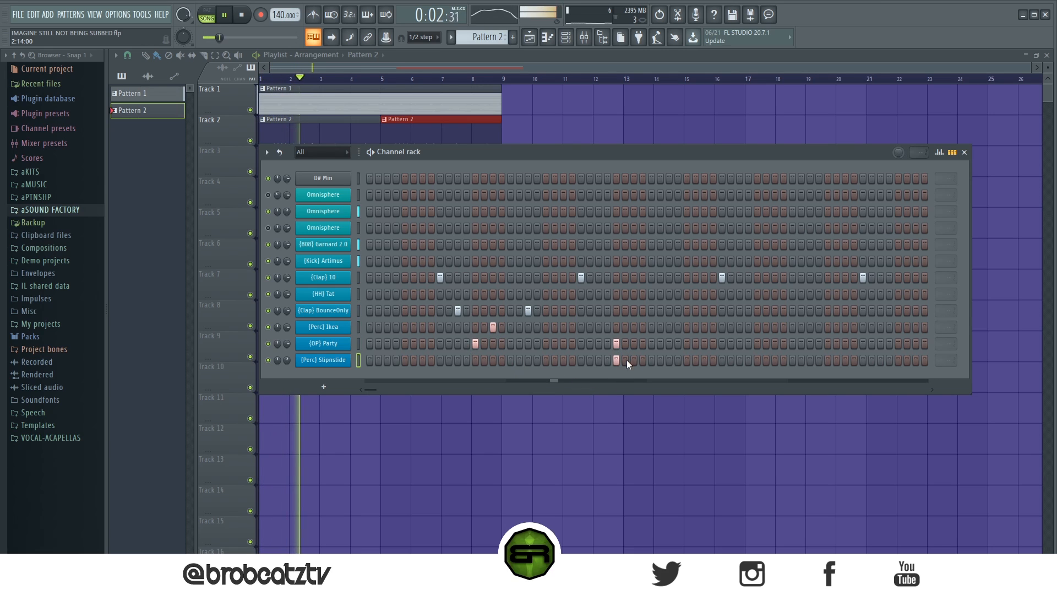
{"action": "left_click", "coordinate": [775, 310]}
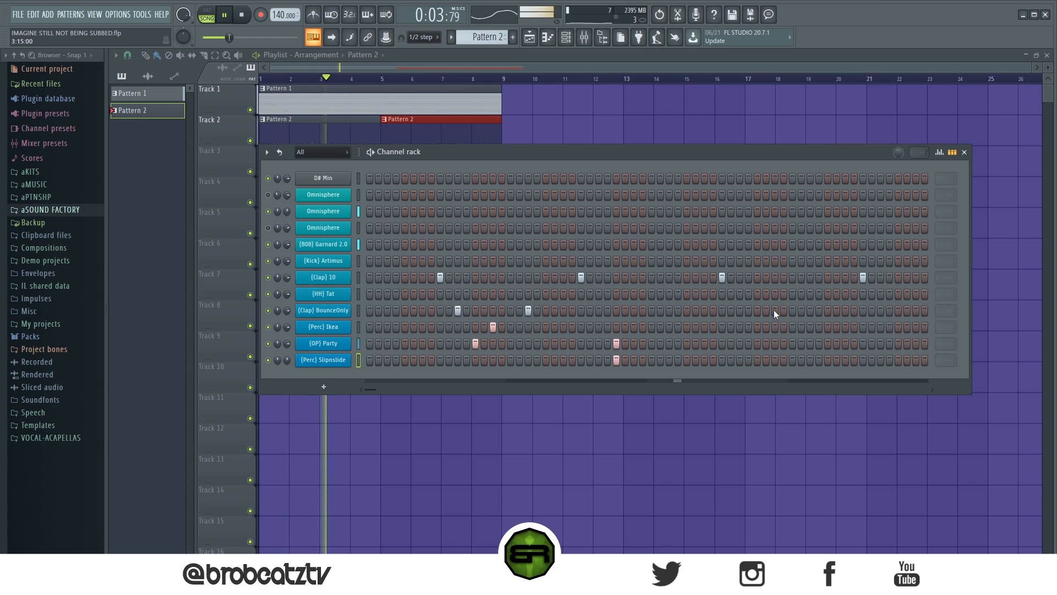
{"action": "left_click", "coordinate": [810, 310]}
Step: Open the (HH) Tat piano roll and draw three adjacent one-step C5 hi-hats at the start of bar 1
{"action": "right_click", "coordinate": [347, 294]}
{"action": "left_click", "coordinate": [392, 293]}
{"action": "key", "text": "space"}
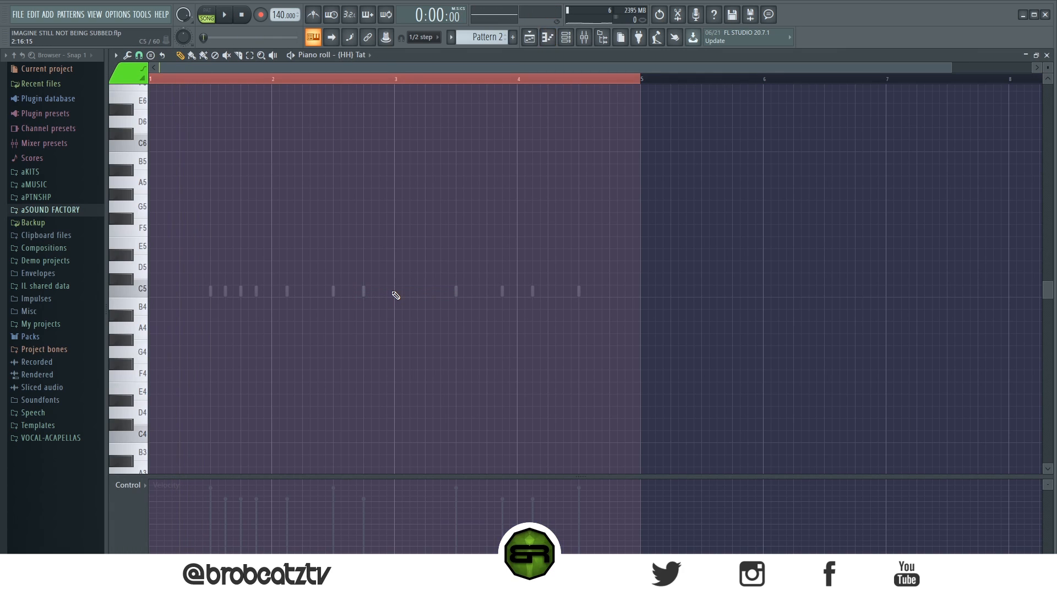
{"action": "scroll", "coordinate": [181, 71], "scroll_direction": "up", "scroll_amount": 3}
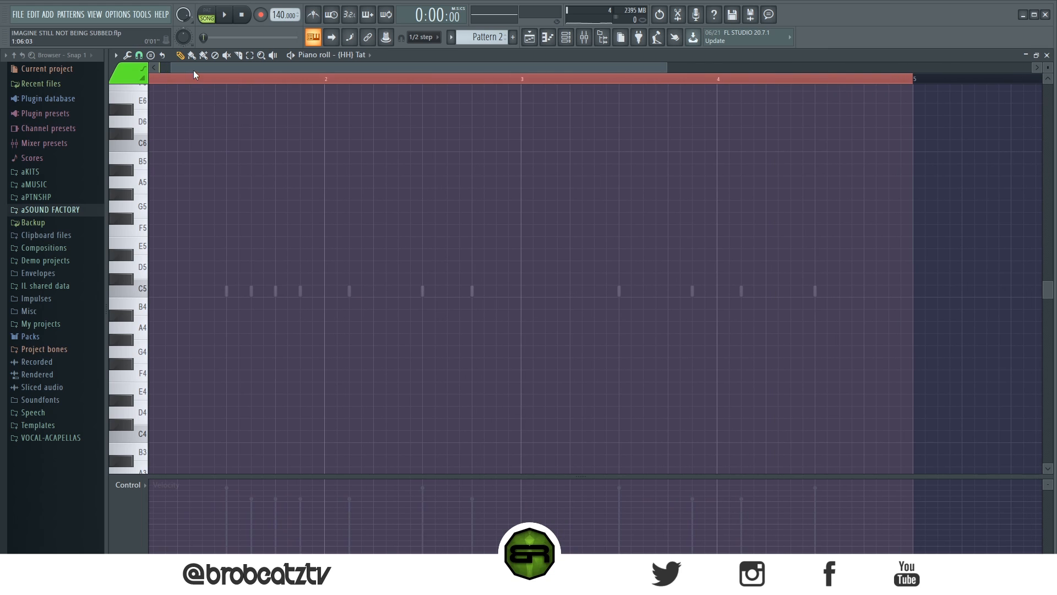
{"action": "left_click_drag", "start_coordinate": [158, 303], "coordinate": [157, 291]}
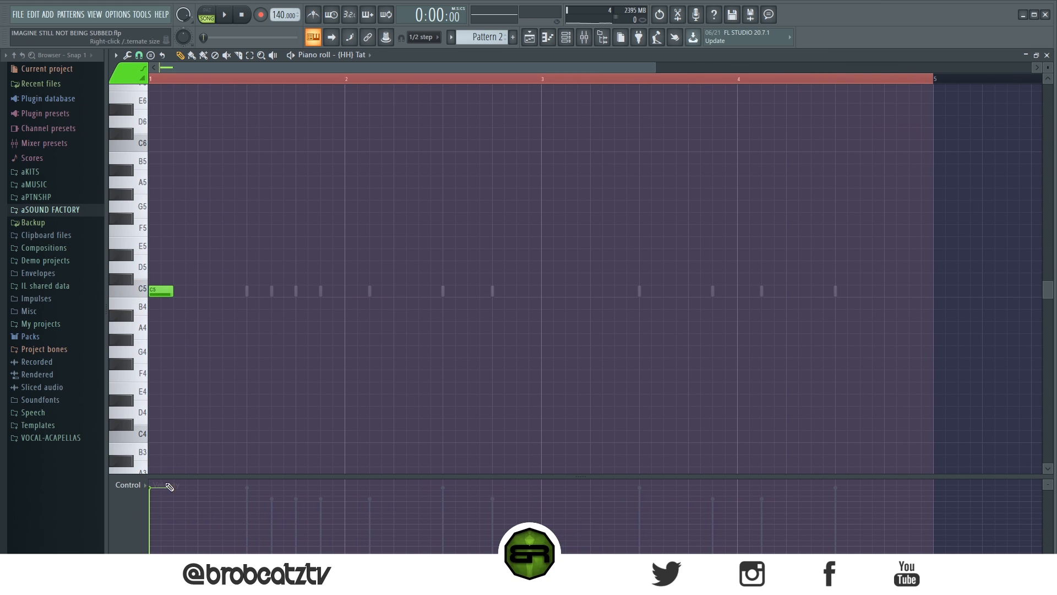
{"action": "left_click_drag", "start_coordinate": [182, 291], "coordinate": [173, 291]}
{"action": "left_click", "coordinate": [177, 294]}
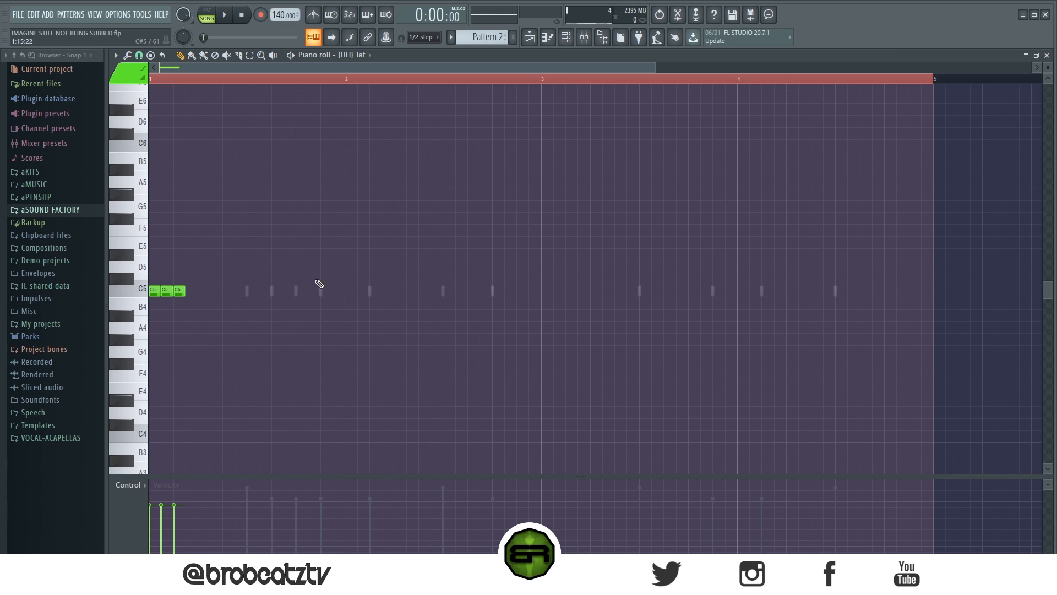
{"action": "right_click", "coordinate": [182, 289]}
{"action": "right_click", "coordinate": [172, 295]}
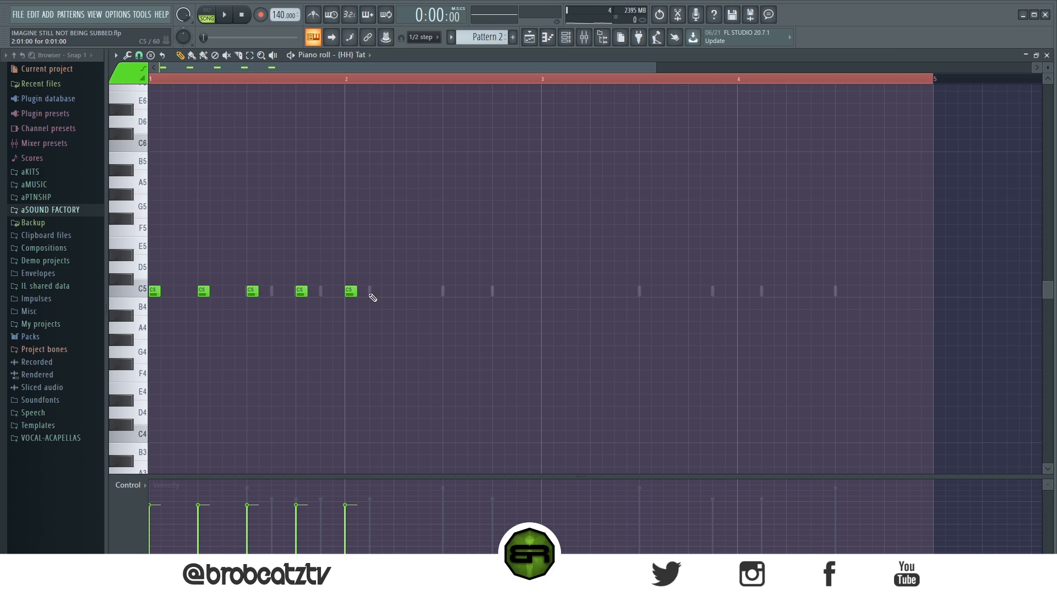
{"action": "left_click", "coordinate": [395, 294]}
{"action": "right_click", "coordinate": [351, 292]}
{"action": "right_click", "coordinate": [376, 292]}
{"action": "right_click", "coordinate": [401, 293]}
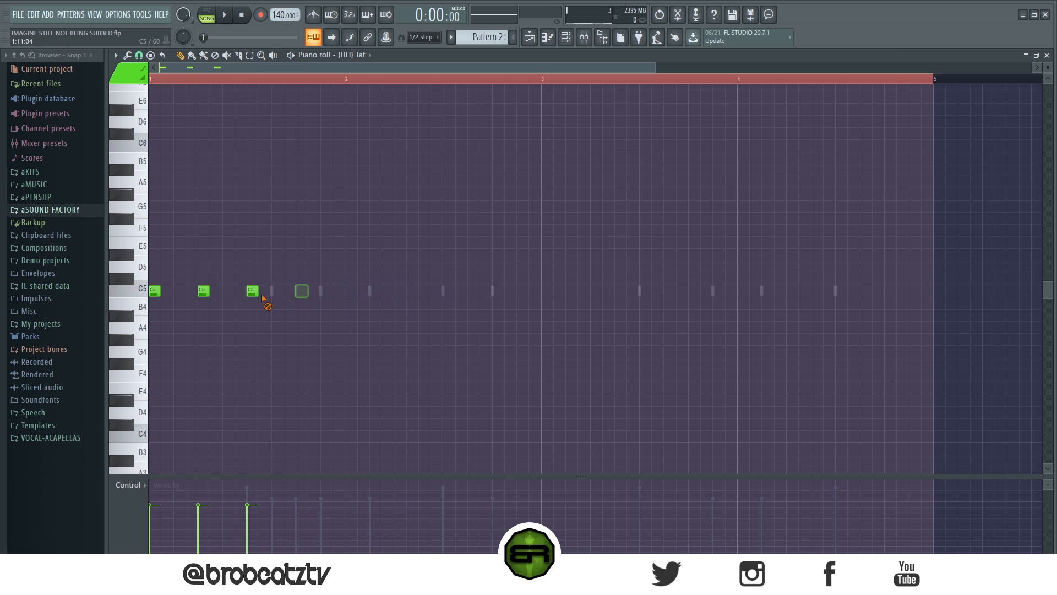
{"action": "left_click", "coordinate": [165, 290]}
{"action": "left_click", "coordinate": [177, 291]}
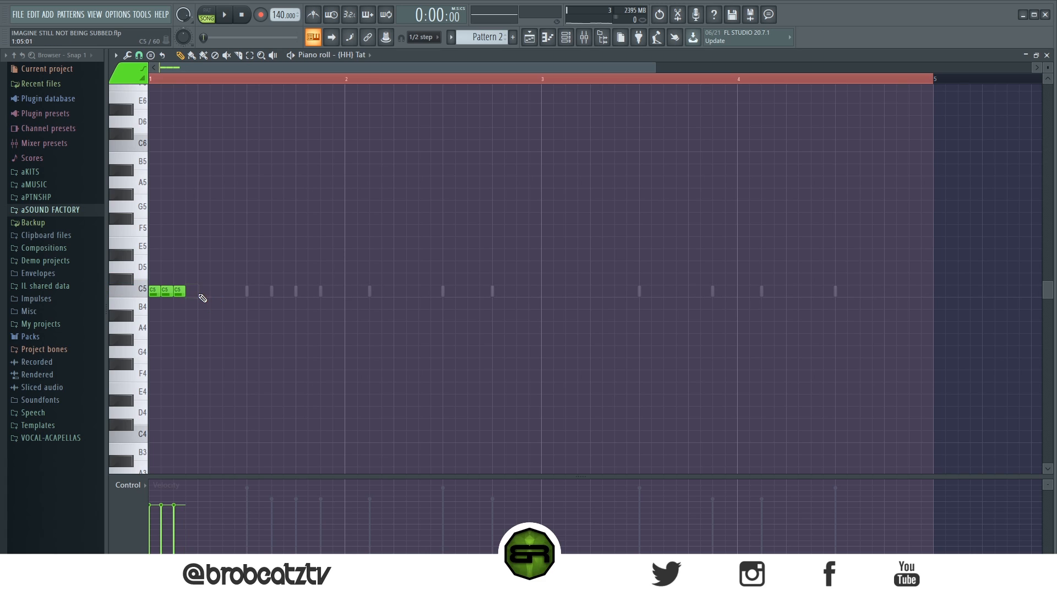
Step: Add one-step C5 hi-hats on steps 5, 7, 9, 11 and 13 of bar 1 and play them with the arrangement
{"action": "left_click_drag", "start_coordinate": [212, 286], "coordinate": [276, 300], "text": "ctrl"}
{"action": "key", "text": "space"}
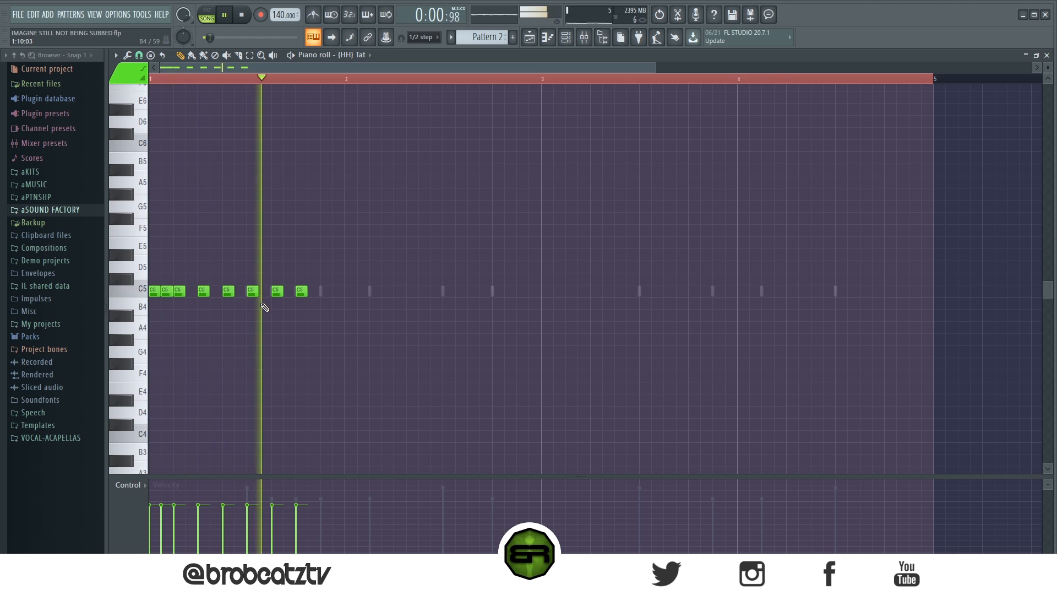
{"action": "key", "text": "space"}
{"action": "key", "text": "space"}
Step: Add a C5 hi-hat on step 15 and a B4 hi-hat on step 14 of bar 1, and audition the bar
{"action": "left_click", "coordinate": [326, 290]}
{"action": "left_click", "coordinate": [314, 304]}
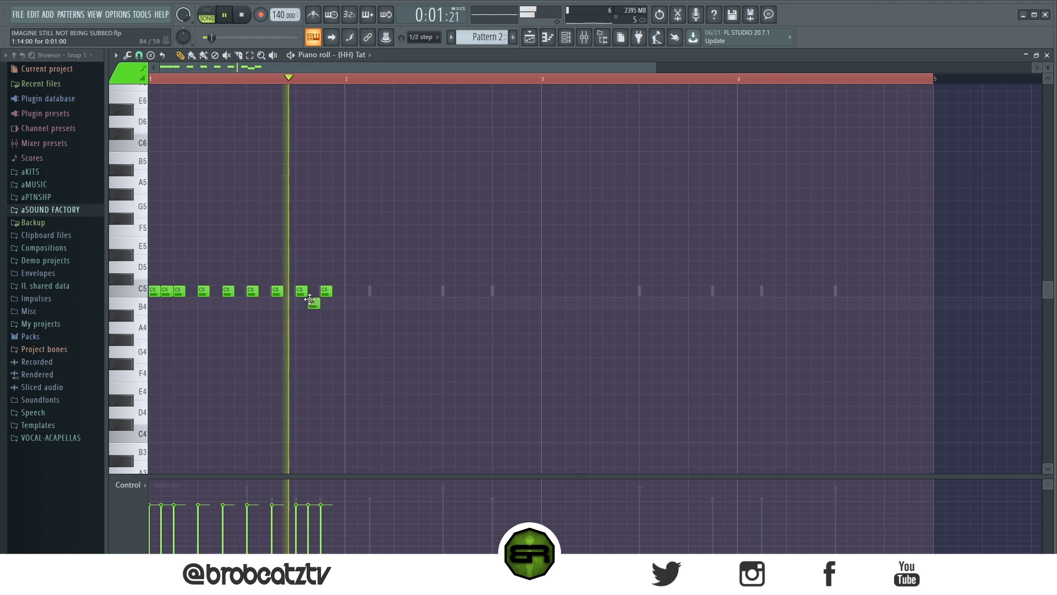
{"action": "key", "text": "space"}
{"action": "key", "text": "space"}
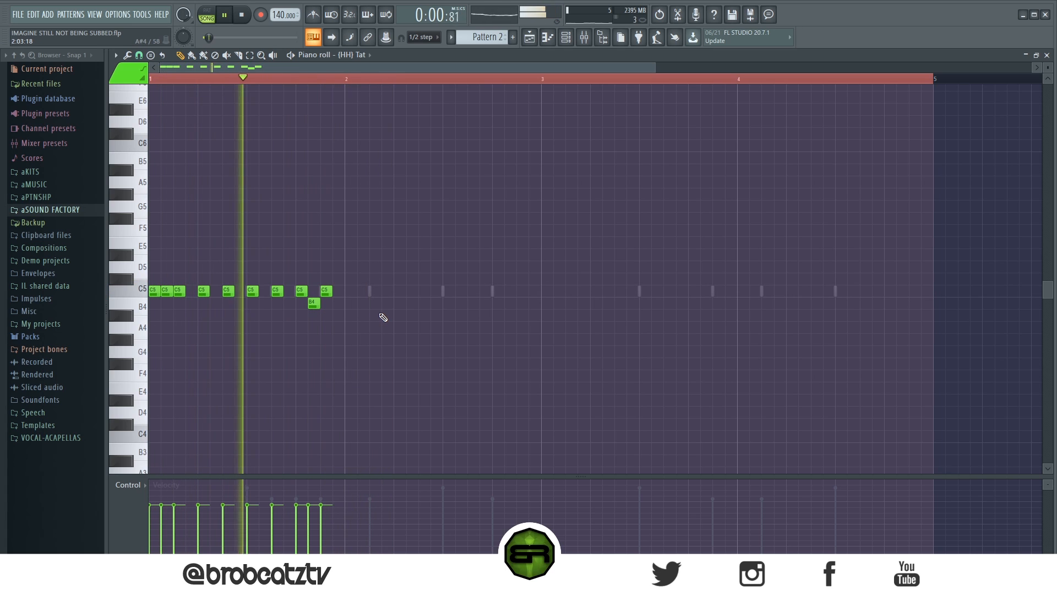
{"action": "key", "text": "space"}
Step: Place an A#4 hi-hat on step 3 of bar 2 chopped into two hits, followed by a B4 hi-hat on step 4
{"action": "left_click", "coordinate": [376, 315]}
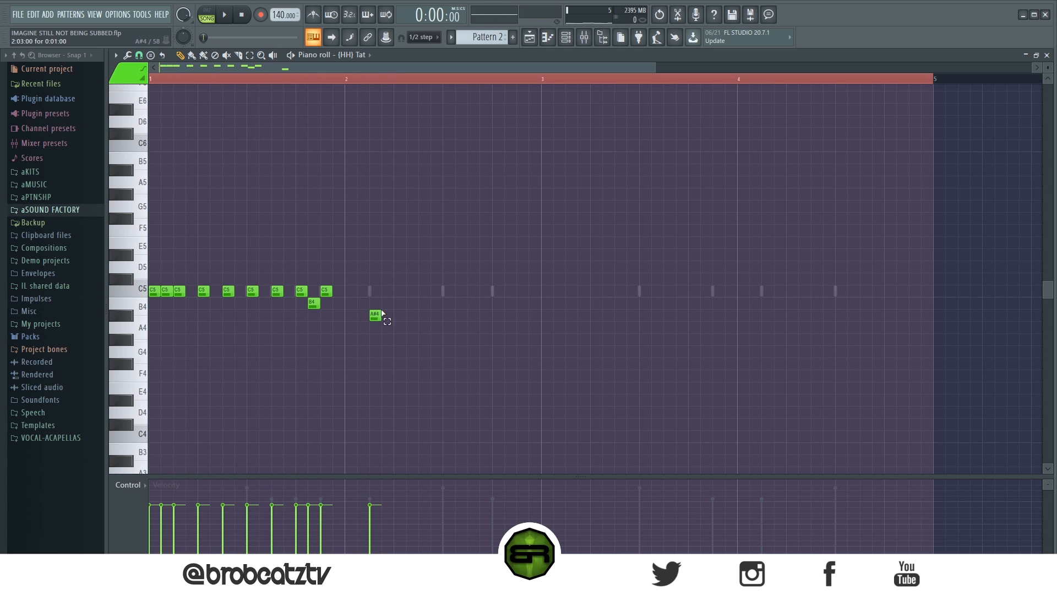
{"action": "key", "text": "alt+u"}
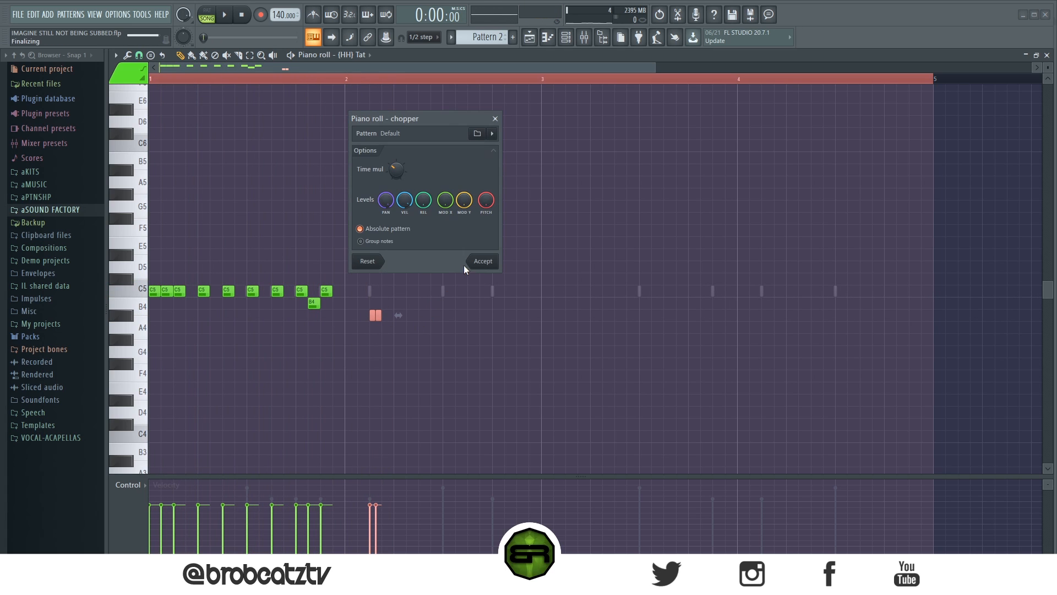
{"action": "left_click", "coordinate": [481, 261]}
{"action": "left_click", "coordinate": [397, 316]}
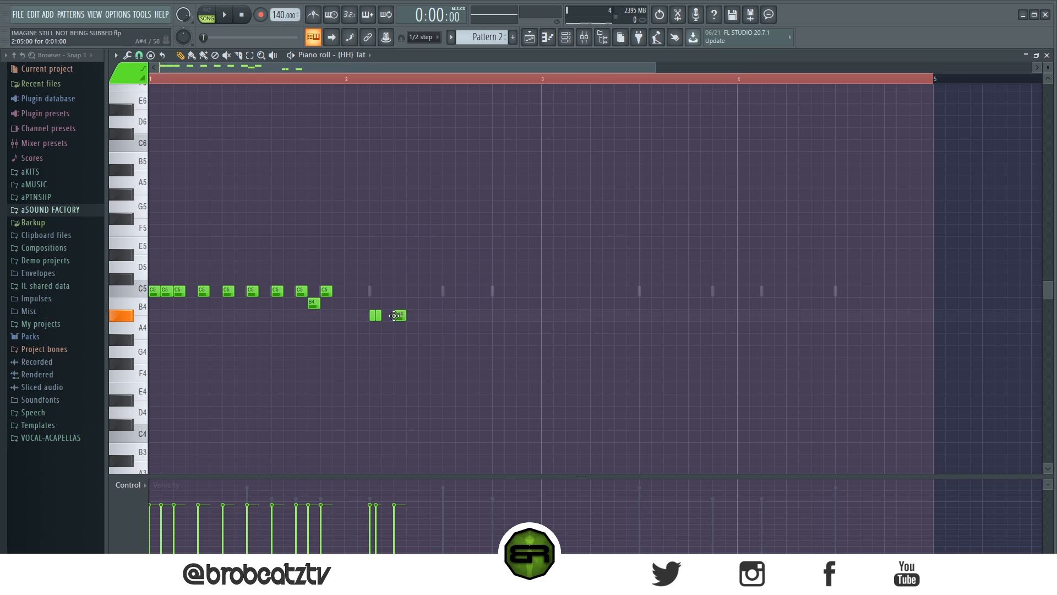
{"action": "left_click_drag", "start_coordinate": [387, 303], "coordinate": [388, 302]}
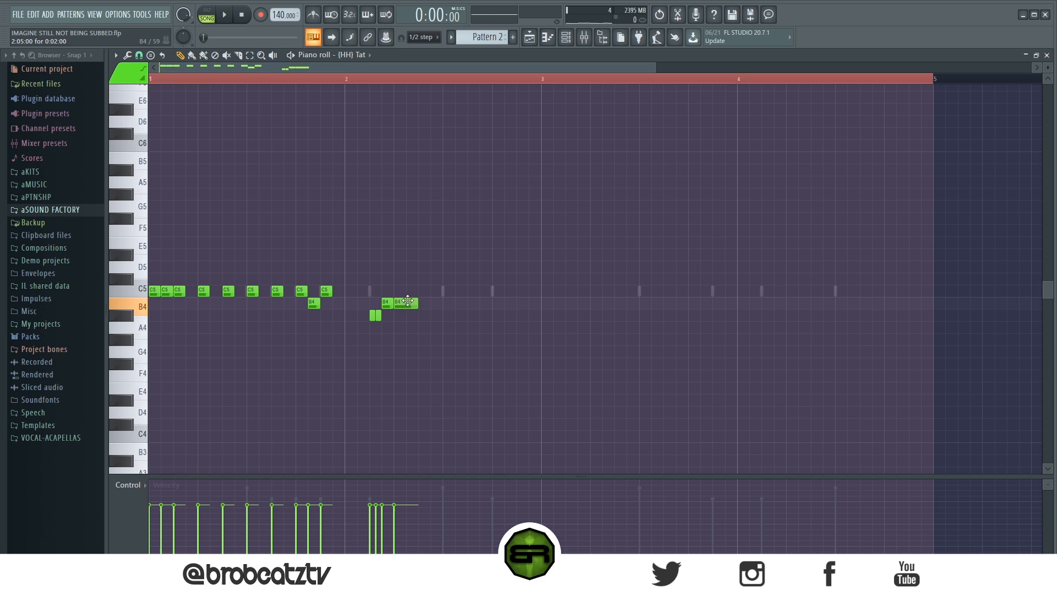
Step: Chop a two-step C5 hi-hat on step 5 of bar 2 into four hits and add a two-step C5 note on step 7
{"action": "left_click_drag", "start_coordinate": [408, 300], "coordinate": [408, 295]}
{"action": "key", "text": "alt+u"}
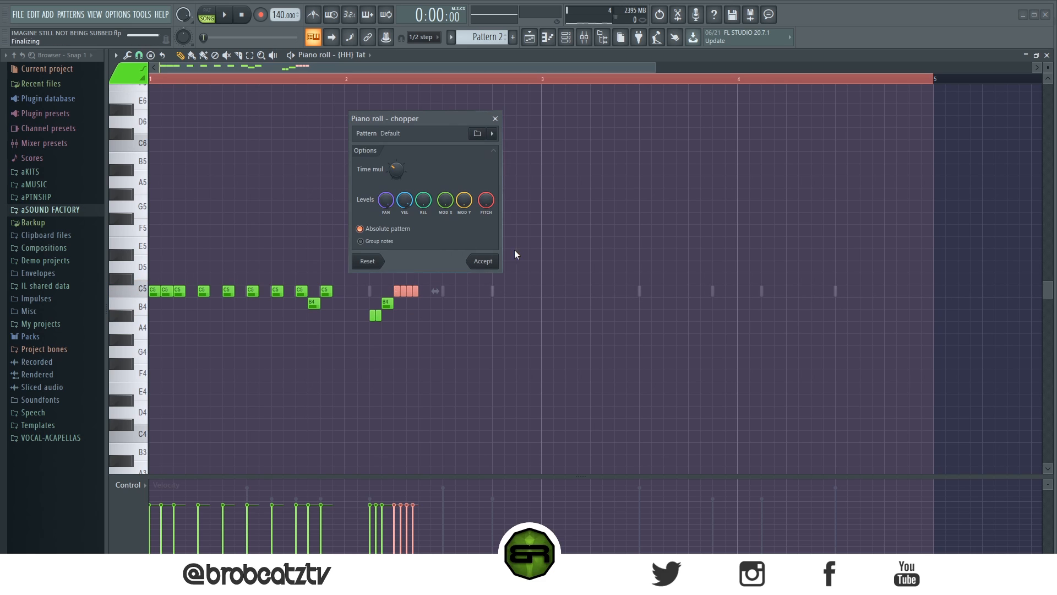
{"action": "left_click", "coordinate": [471, 268]}
{"action": "left_click", "coordinate": [422, 292]}
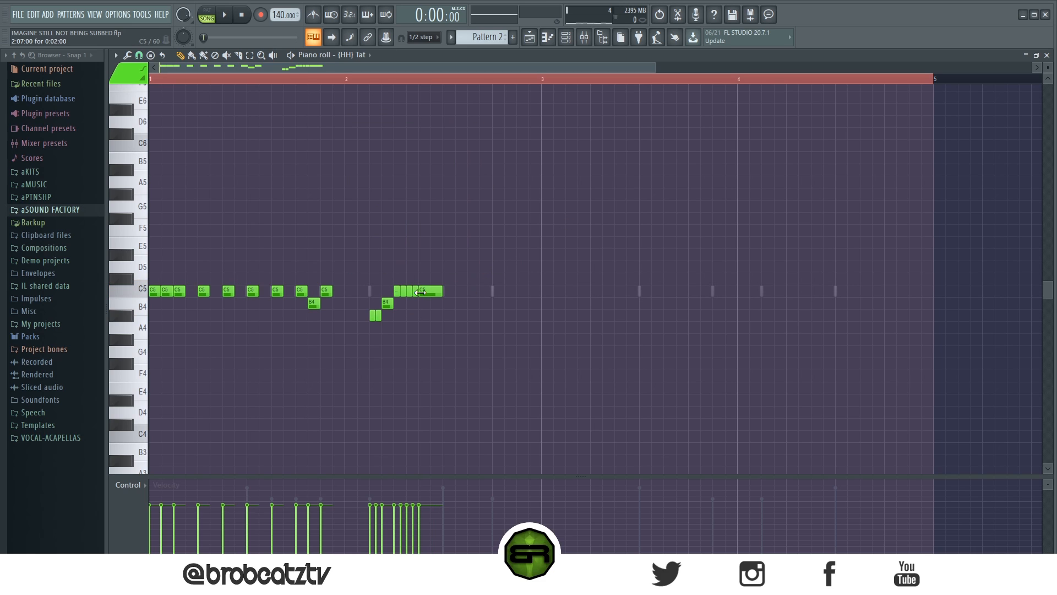
Step: Fill bar 2 with C5 hi-hats on steps 9, 11, 13 and 15, a four-hit F#4 roll on 13 and a two-step A4 on 14, and audition it
{"action": "left_click_drag", "start_coordinate": [260, 292], "coordinate": [451, 295]}
{"action": "key", "text": "space"}
{"action": "key", "text": "space"}
{"action": "left_click_drag", "start_coordinate": [434, 292], "coordinate": [517, 318]}
{"action": "left_click", "coordinate": [533, 378]}
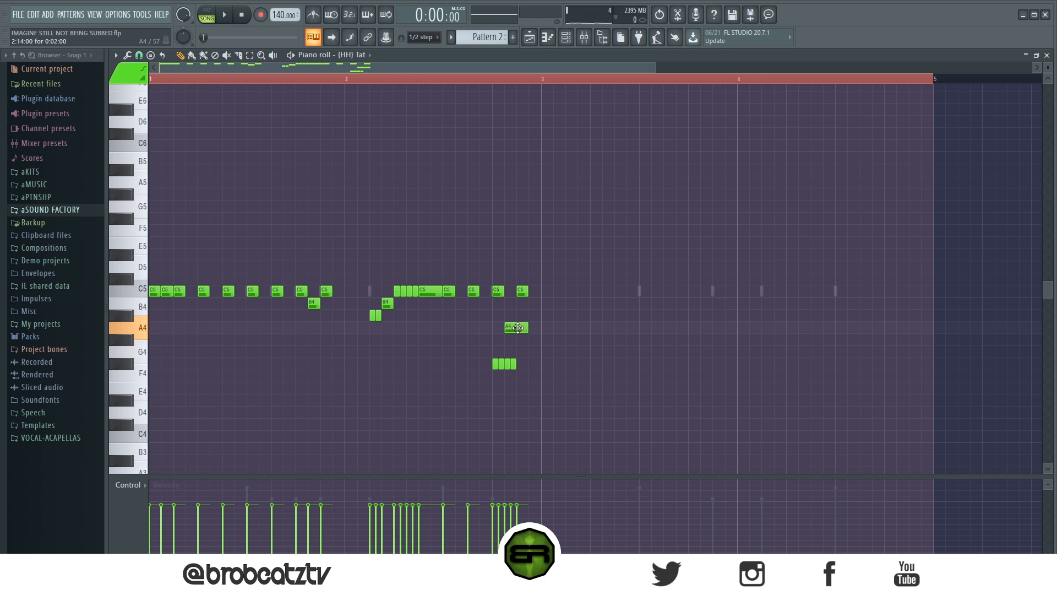
{"action": "key", "text": "space"}
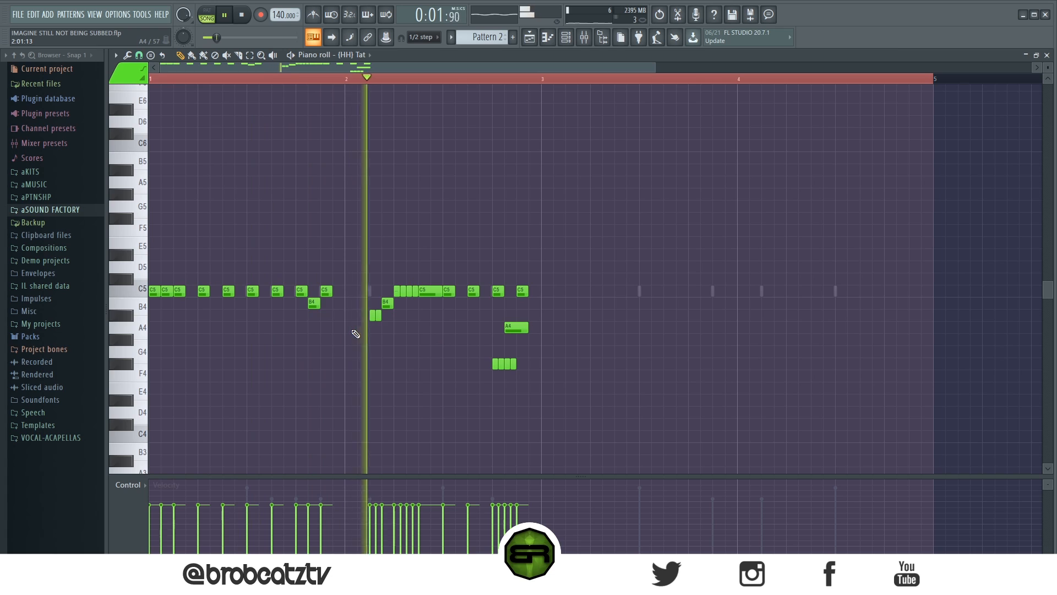
{"action": "key", "text": "space"}
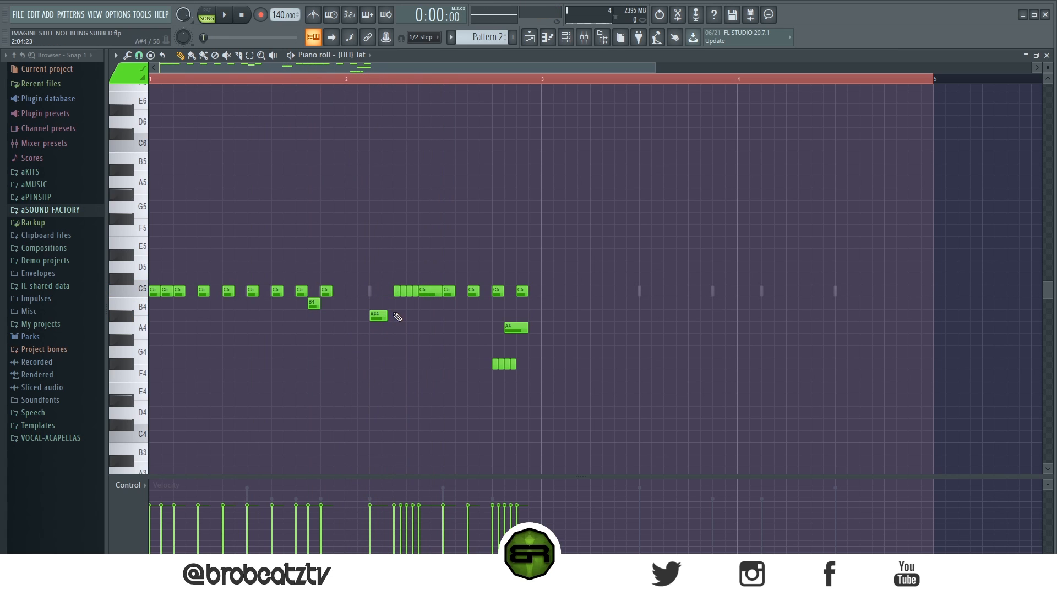
Step: Replace the chopped A#4 hits and the B4 hi-hat in bar 2 with one two-step A#4 note and audition it
{"action": "left_click", "coordinate": [389, 317]}
{"action": "key", "text": "space"}
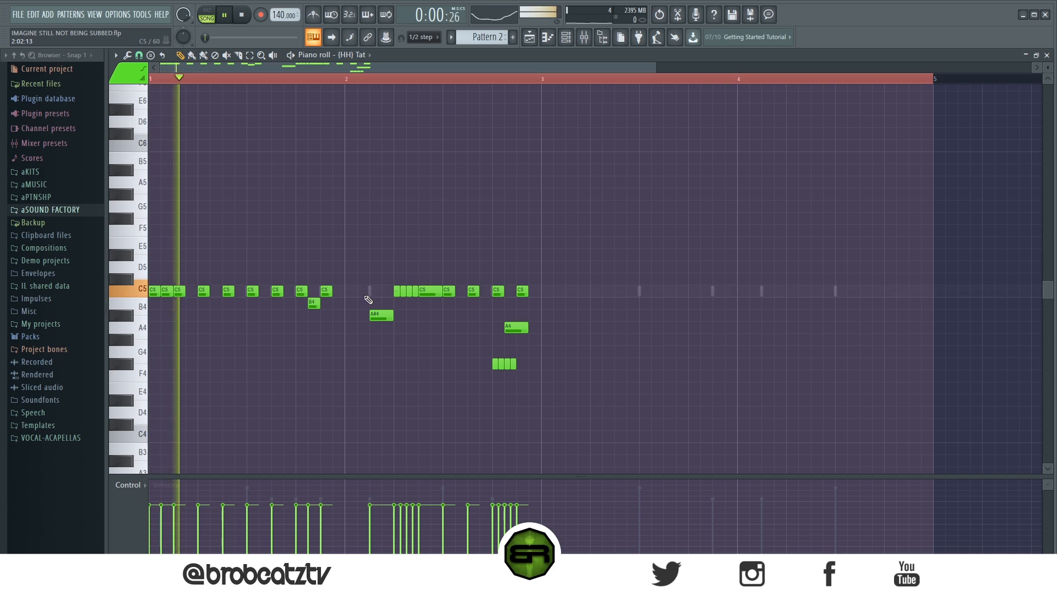
{"action": "key", "text": "space"}
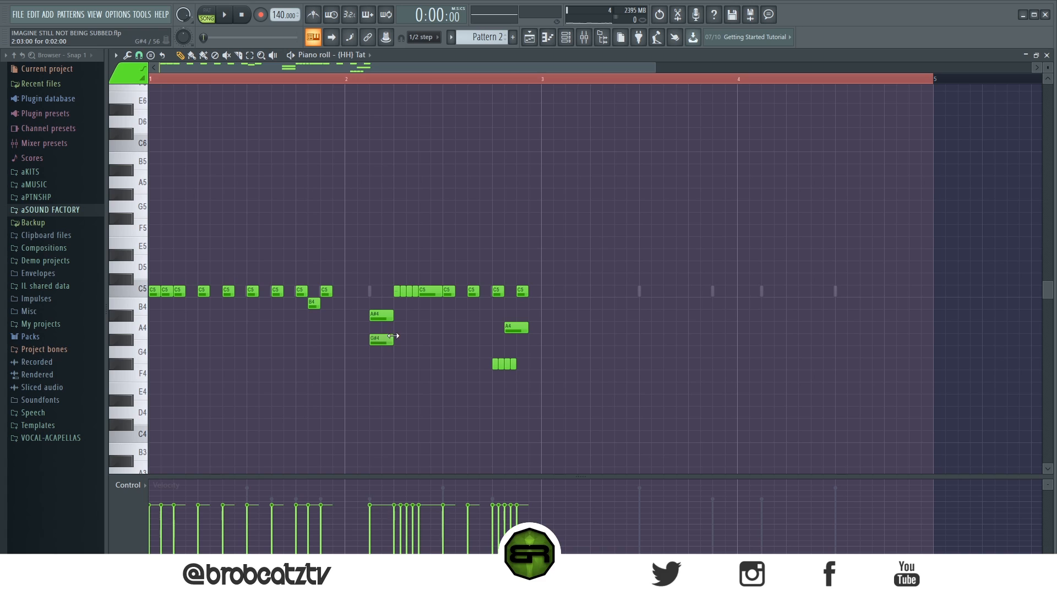
Step: Add a one-step G#4 hi-hat on step 3 of bar 2, chop it into four quieter hits, and play the result
{"action": "double_click", "coordinate": [370, 342]}
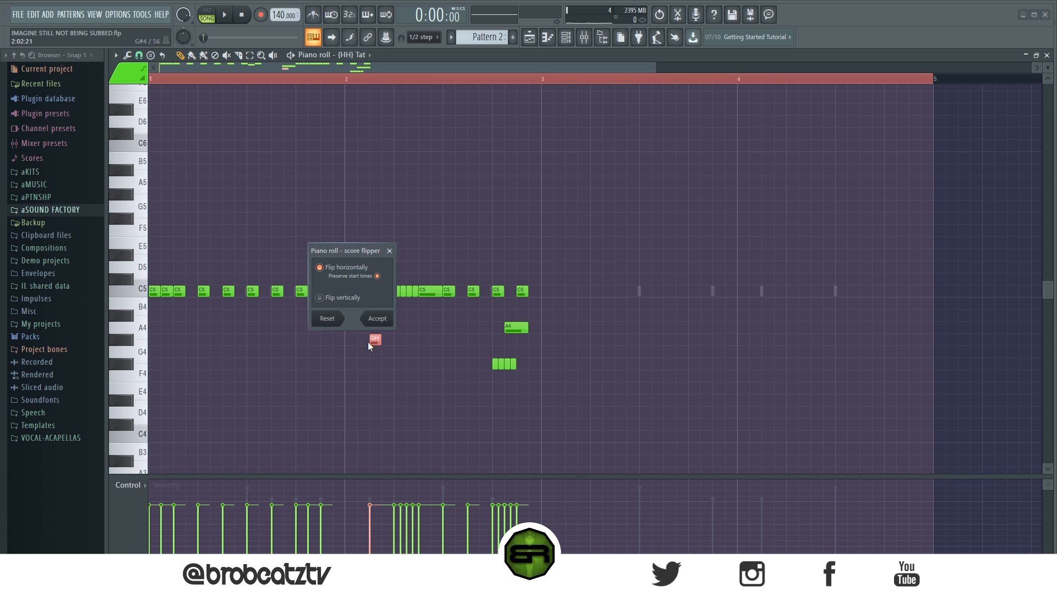
{"action": "left_click", "coordinate": [381, 314]}
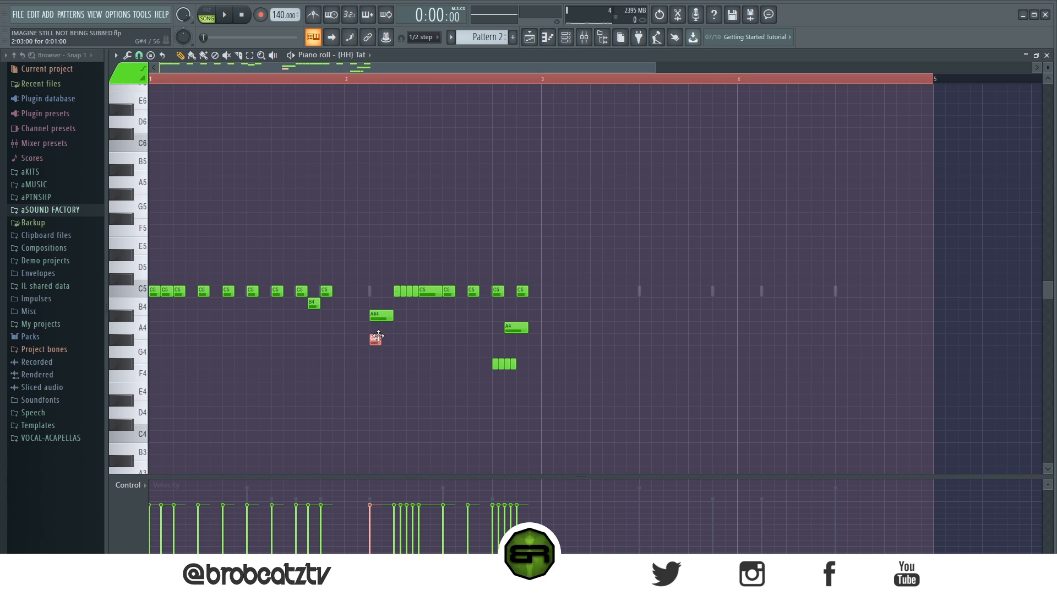
{"action": "key", "text": "alt+u"}
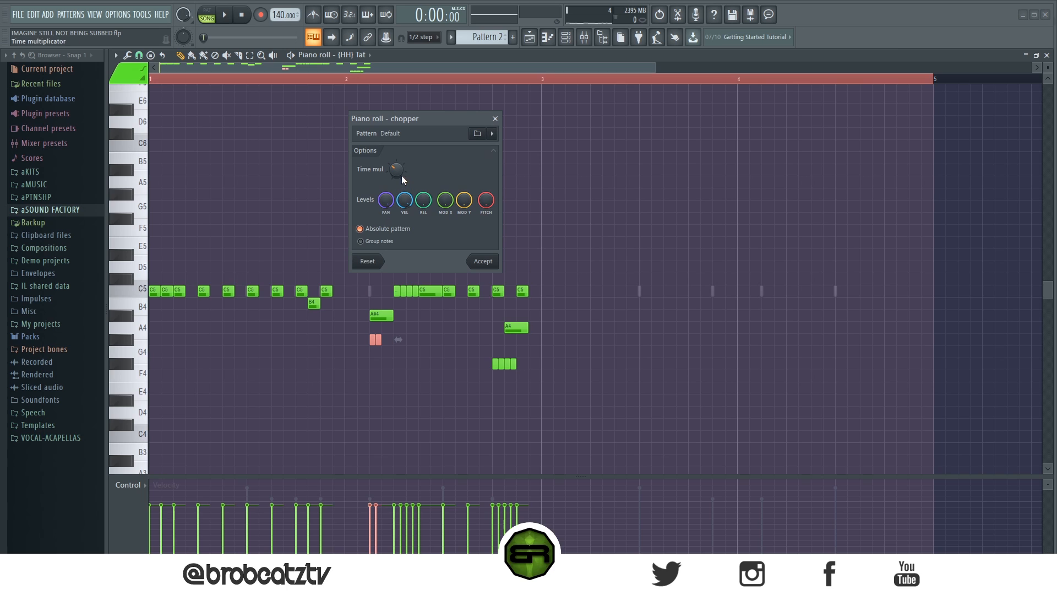
{"action": "left_click", "coordinate": [484, 262]}
{"action": "key", "text": "space"}
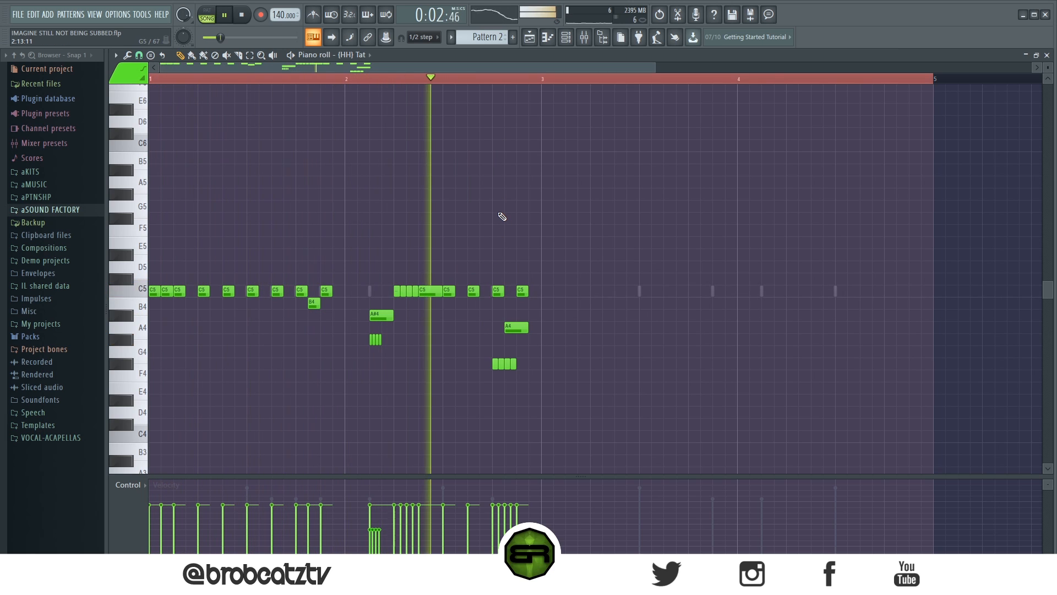
{"action": "key", "text": "space"}
Step: Extend the G#4 roll with a one-step G#4 hit, and shift the whole group two steps earlier to the start of bar 2
{"action": "key", "text": "space"}
{"action": "left_click", "coordinate": [387, 340]}
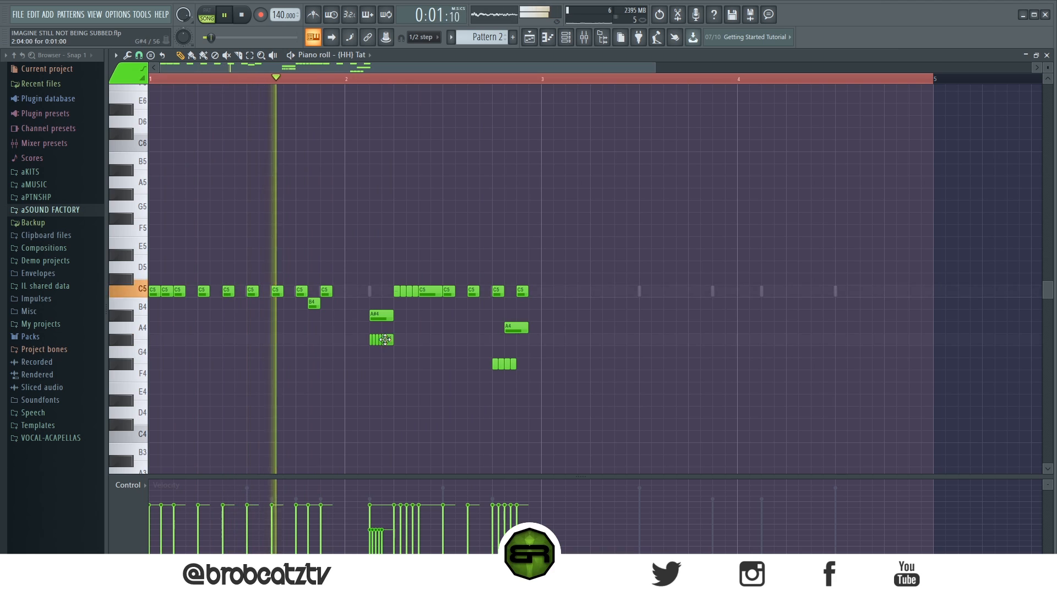
{"action": "left_click_drag", "start_coordinate": [398, 333], "coordinate": [348, 362]}
{"action": "key", "text": "shift+Left"}
{"action": "key", "text": "shift+Left"}
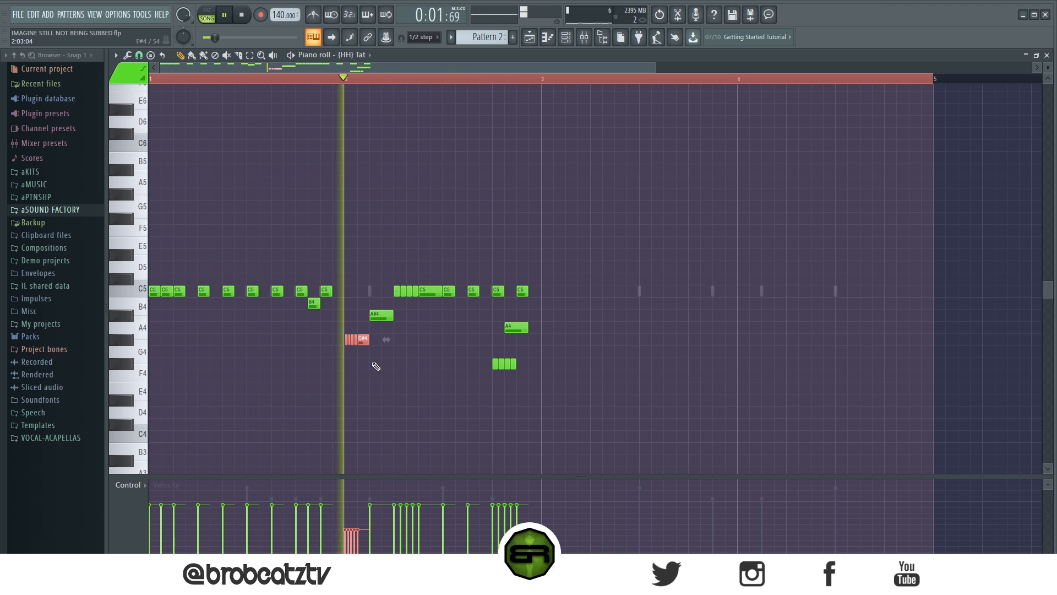
{"action": "key", "text": "space"}
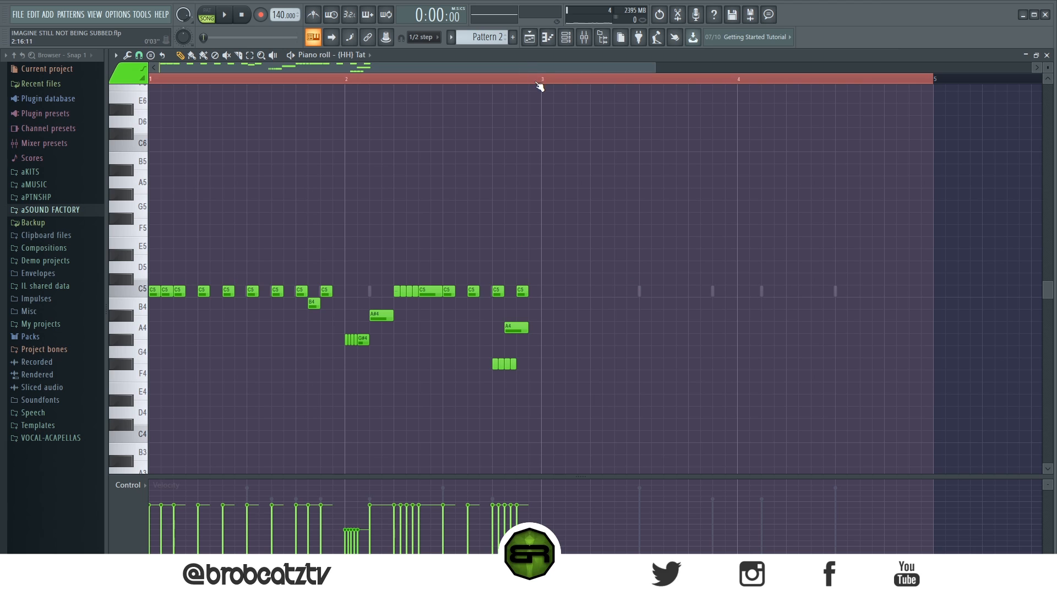
Step: Add one-step C5 hi-hats on steps 1, 3 and 5 of bar 3 and play the arrangement
{"action": "scroll", "coordinate": [537, 68], "scroll_direction": "up", "scroll_amount": 3}
{"action": "left_click_drag", "start_coordinate": [538, 67], "coordinate": [612, 91]}
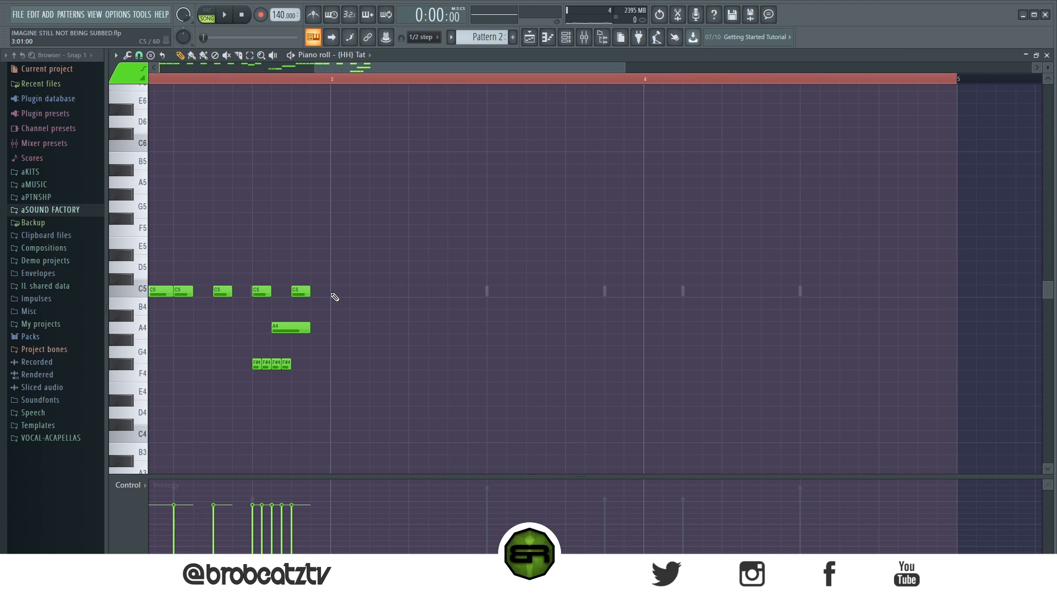
{"action": "left_click", "coordinate": [372, 291]}
{"action": "left_click", "coordinate": [412, 291]}
{"action": "left_click_drag", "start_coordinate": [463, 262], "coordinate": [339, 304]}
{"action": "left_click", "coordinate": [400, 339], "text": "ctrl"}
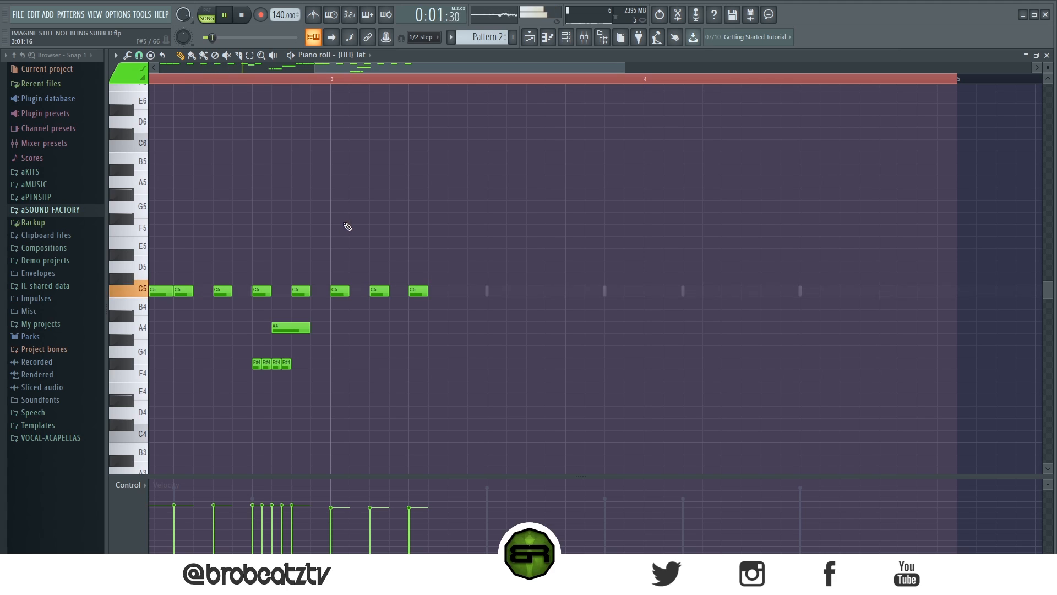
Step: Add a C5 hi-hat on step 7 of bar 3 and five consecutive half-step C5 hits starting on step 9
{"action": "left_click", "coordinate": [453, 295]}
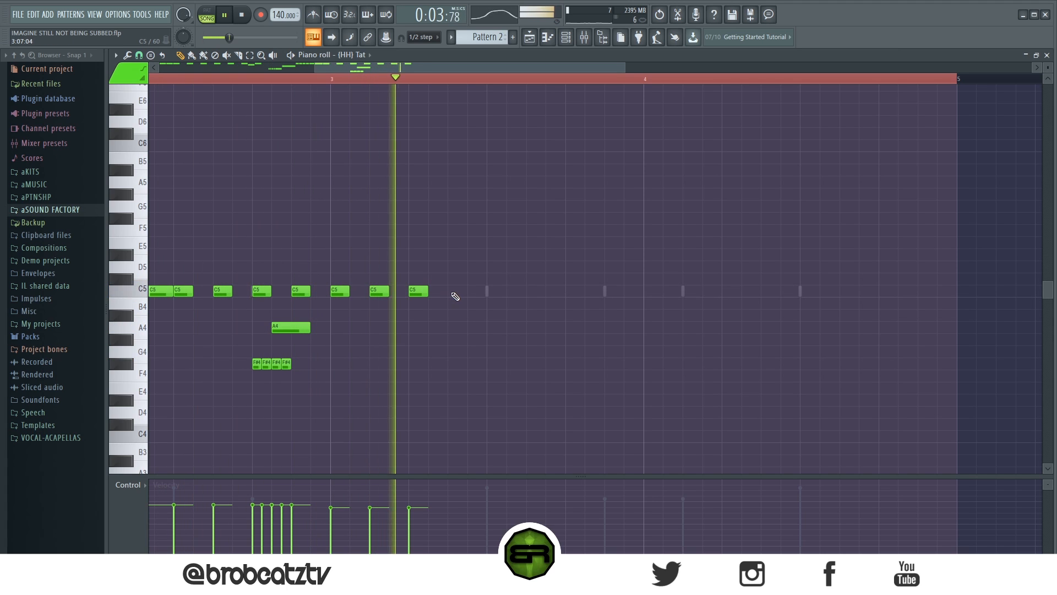
{"action": "left_click", "coordinate": [490, 295]}
{"action": "key", "text": "space"}
{"action": "mouse_move", "coordinate": [307, 380]}
{"action": "left_mouse_down"}
{"action": "mouse_move", "coordinate": [246, 360]}
{"action": "mouse_move", "coordinate": [551, 267]}
{"action": "mouse_move", "coordinate": [505, 292]}
{"action": "left_mouse_up"}
{"action": "left_click", "coordinate": [564, 316]}
{"action": "left_click", "coordinate": [531, 292]}
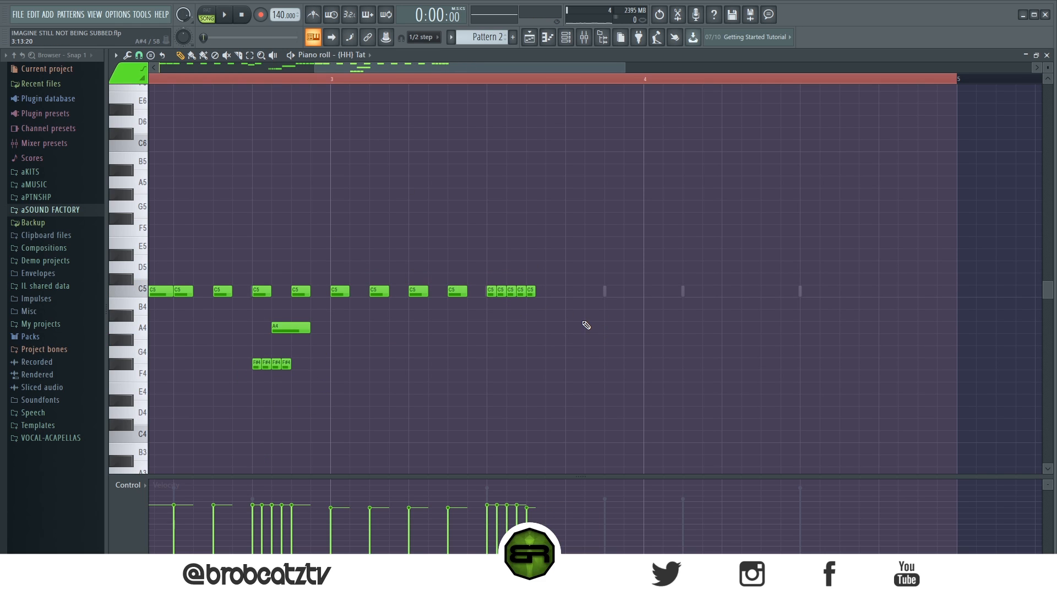
Step: Add half-step hits alternating C5 and A4 on steps 13 to 16 of bar 3, and lengthen the preceding C5 hit to two steps
{"action": "left_click", "coordinate": [589, 291]}
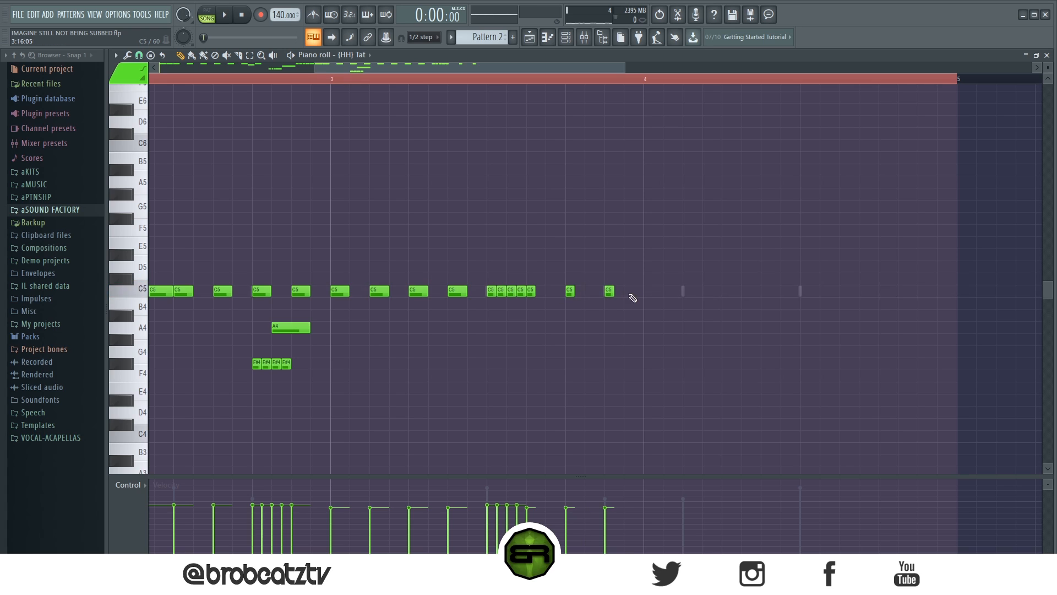
{"action": "left_click", "coordinate": [589, 291]}
{"action": "key", "text": "space"}
{"action": "left_click", "coordinate": [643, 284], "text": "ctrl"}
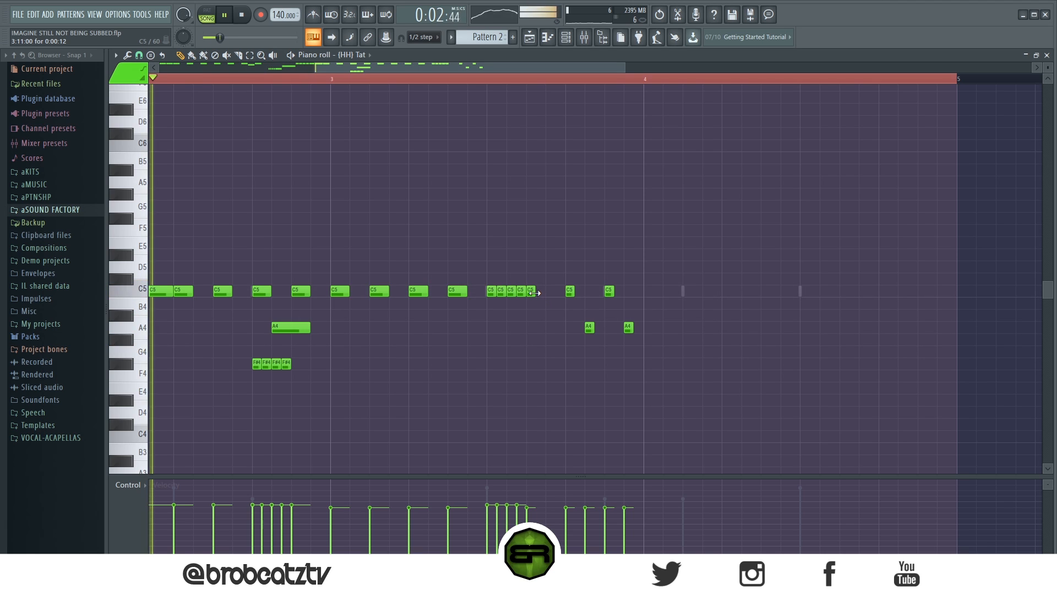
{"action": "left_click_drag", "start_coordinate": [534, 292], "coordinate": [562, 298]}
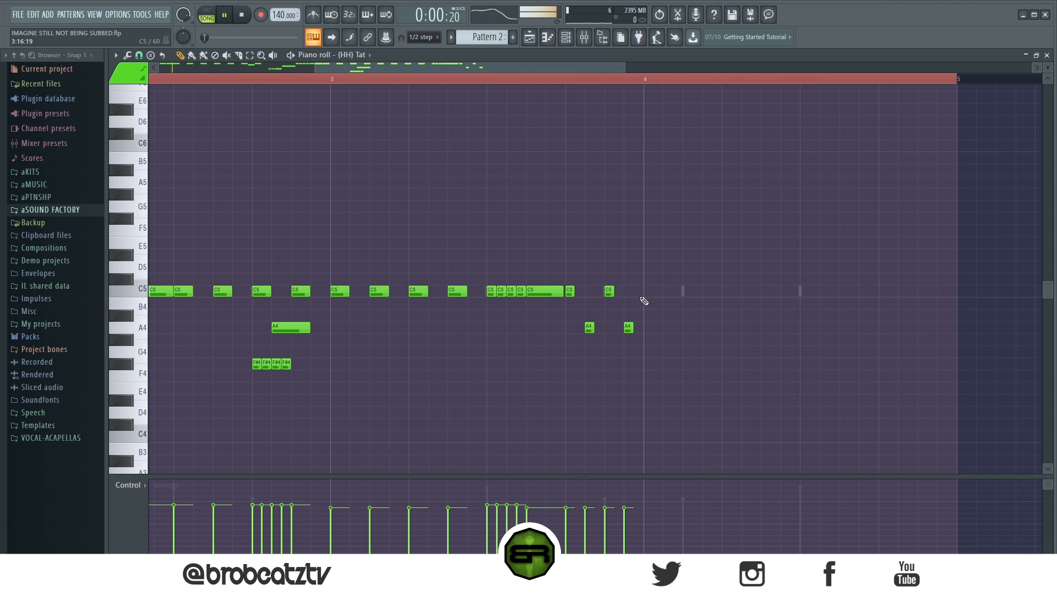
Step: Add one-step C5 hi-hats on steps 1, 3, 5, 7, 9 and 10 of bar 4
{"action": "left_click_drag", "start_coordinate": [473, 286], "coordinate": [342, 294]}
{"action": "key", "text": "ctrl+b"}
{"action": "left_click", "coordinate": [767, 361]}
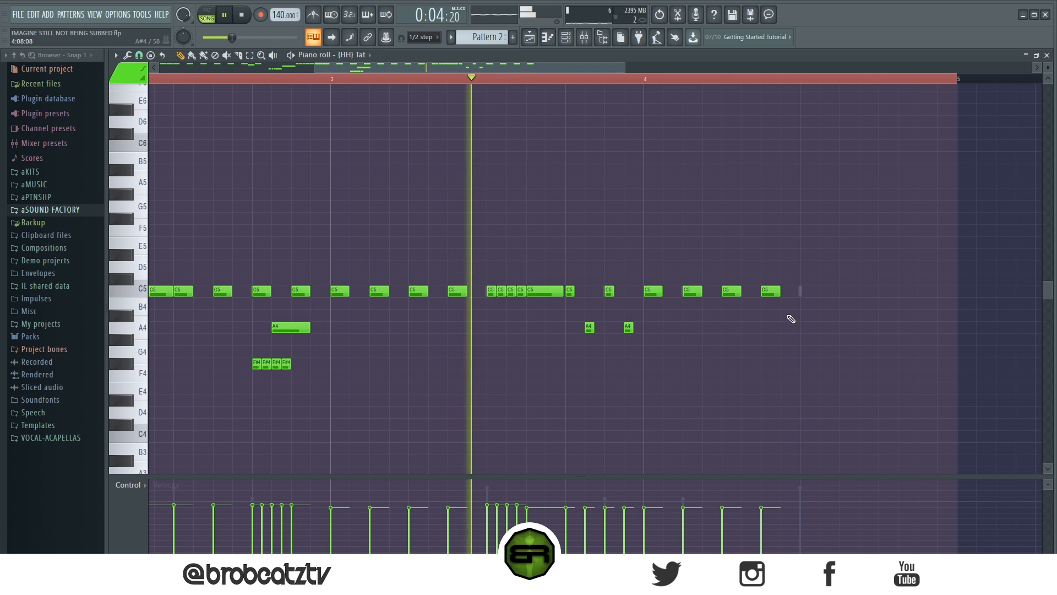
{"action": "left_click", "coordinate": [805, 291]}
{"action": "left_click", "coordinate": [825, 292]}
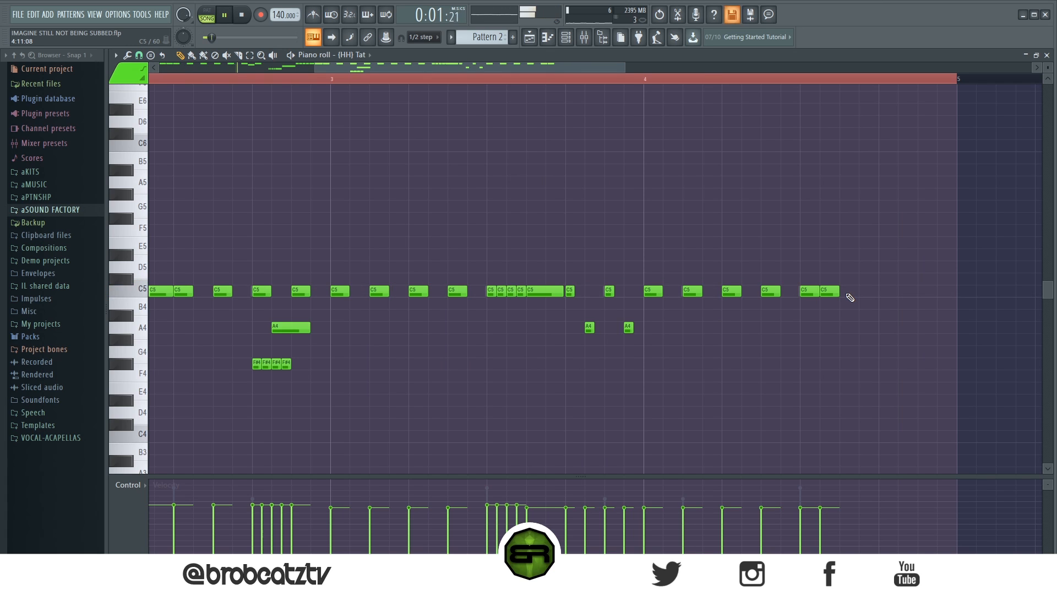
Step: Add a descending roll of four half-step hits, A4, A4, G#4 and F#4, starting on step 13 of bar 4
{"action": "left_click_drag", "start_coordinate": [311, 380], "coordinate": [883, 329]}
{"action": "left_click", "coordinate": [897, 370]}
{"action": "key", "text": "space"}
{"action": "left_click", "coordinate": [895, 331]}
{"action": "left_click_drag", "start_coordinate": [894, 342], "coordinate": [893, 330]}
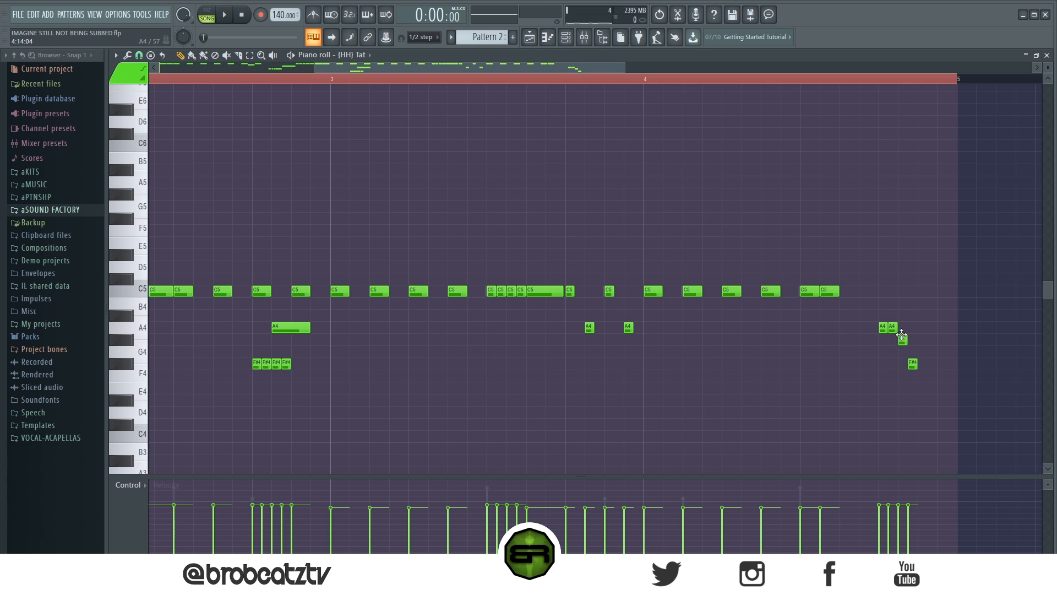
Step: Add one-and-a-half-step C5 hi-hats on steps 11 and 15 of bar 4 around the descending roll
{"action": "left_click", "coordinate": [920, 290]}
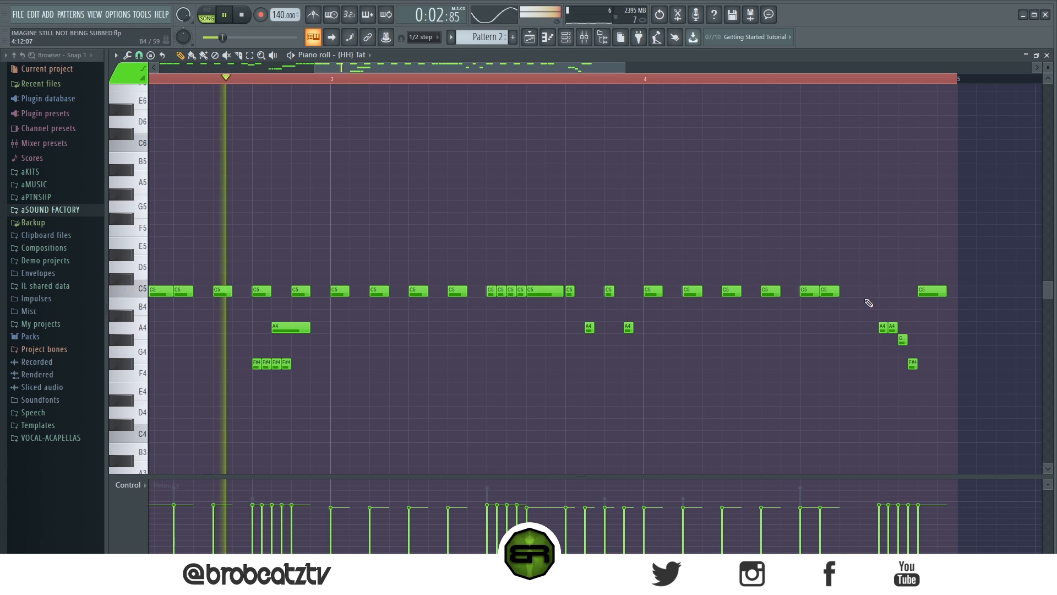
{"action": "left_click", "coordinate": [844, 363]}
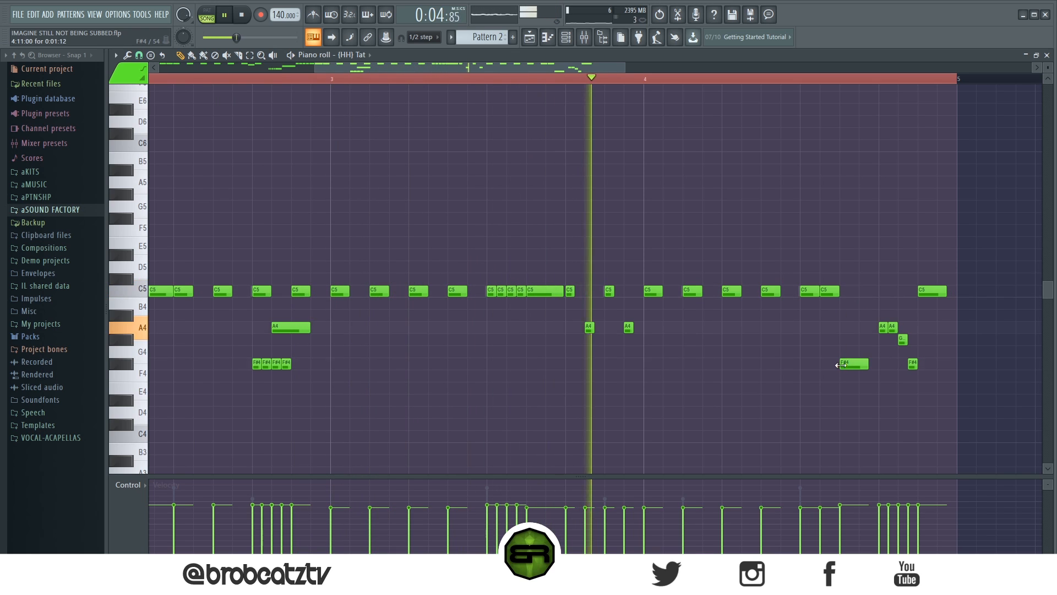
{"action": "left_click_drag", "start_coordinate": [851, 364], "coordinate": [848, 292]}
Step: Slope the velocities of the four descending roll hits in bar 4 gradually downward
{"action": "left_click_drag", "start_coordinate": [876, 334], "coordinate": [931, 368]}
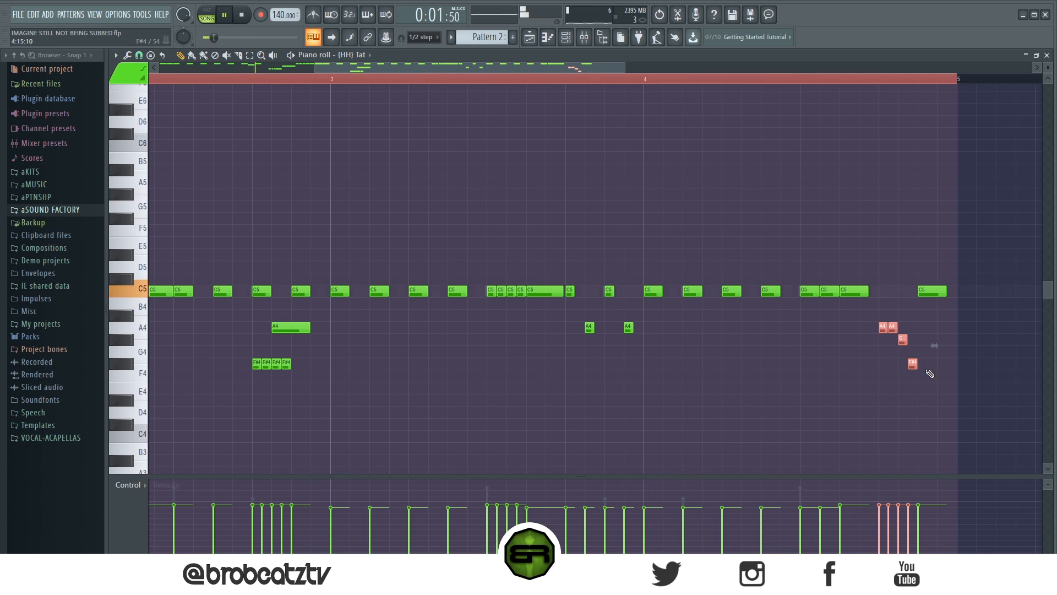
{"action": "left_click_drag", "start_coordinate": [929, 521], "coordinate": [929, 523]}
{"action": "left_click", "coordinate": [853, 400], "text": "ctrl"}
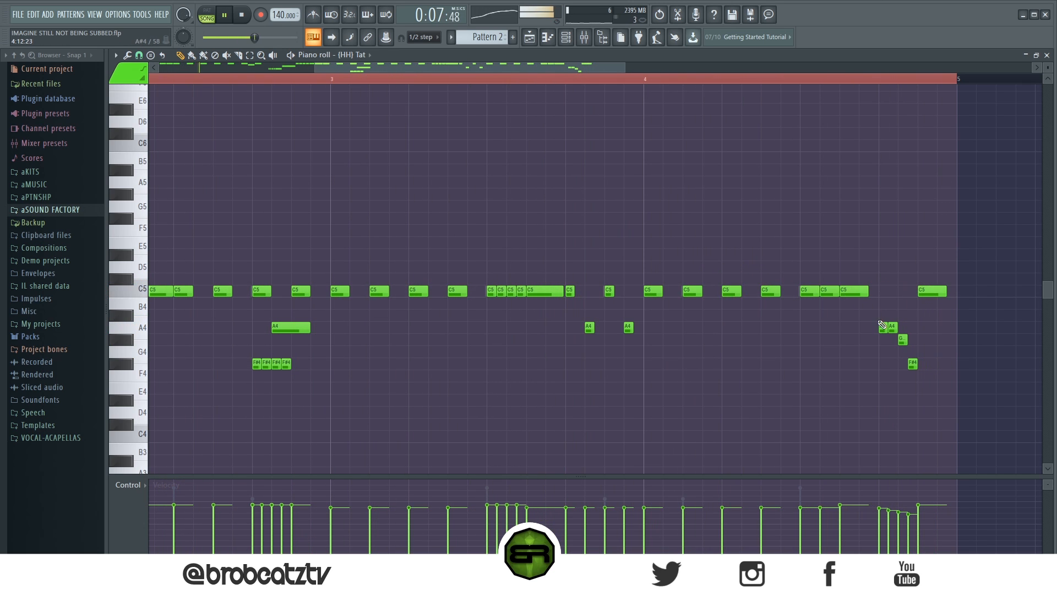
Step: Lower the four-hit roll by two semitones so it starts on G4, and play back the end of bar 4
{"action": "left_click_drag", "start_coordinate": [873, 310], "coordinate": [952, 399]}
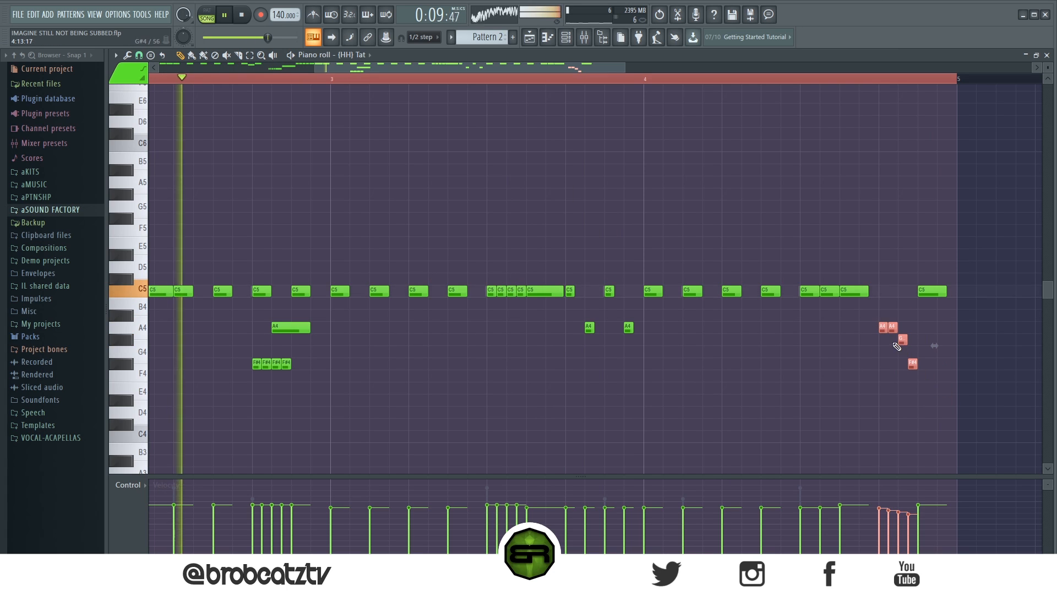
{"action": "left_click_drag", "start_coordinate": [883, 326], "coordinate": [886, 347]}
{"action": "left_click", "coordinate": [754, 78]}
{"action": "left_click", "coordinate": [793, 152], "text": "ctrl"}
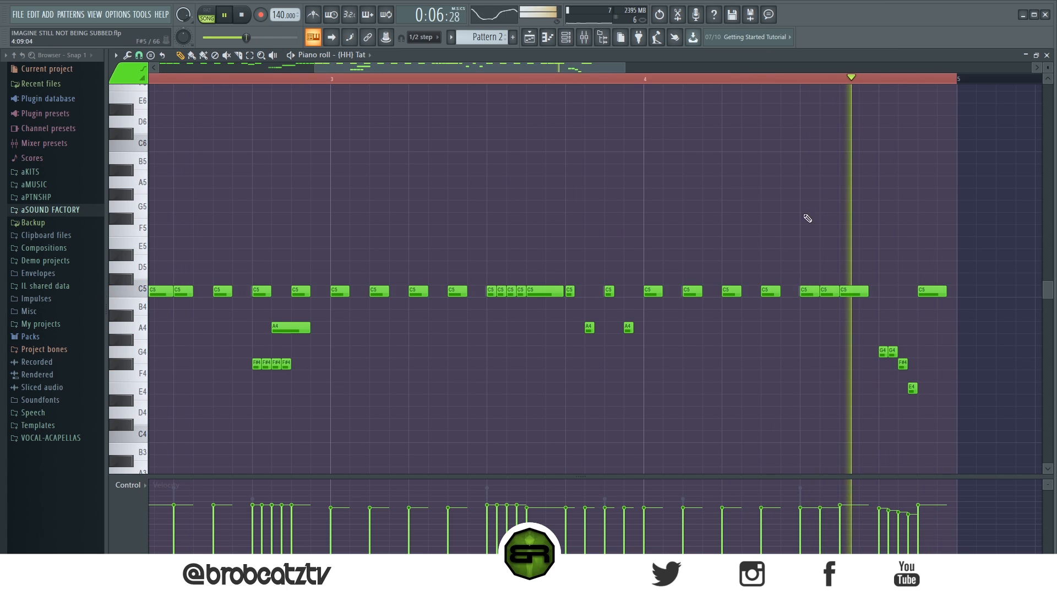
{"action": "scroll", "coordinate": [627, 82], "scroll_direction": "down", "scroll_amount": 4}
{"action": "key", "text": "space"}
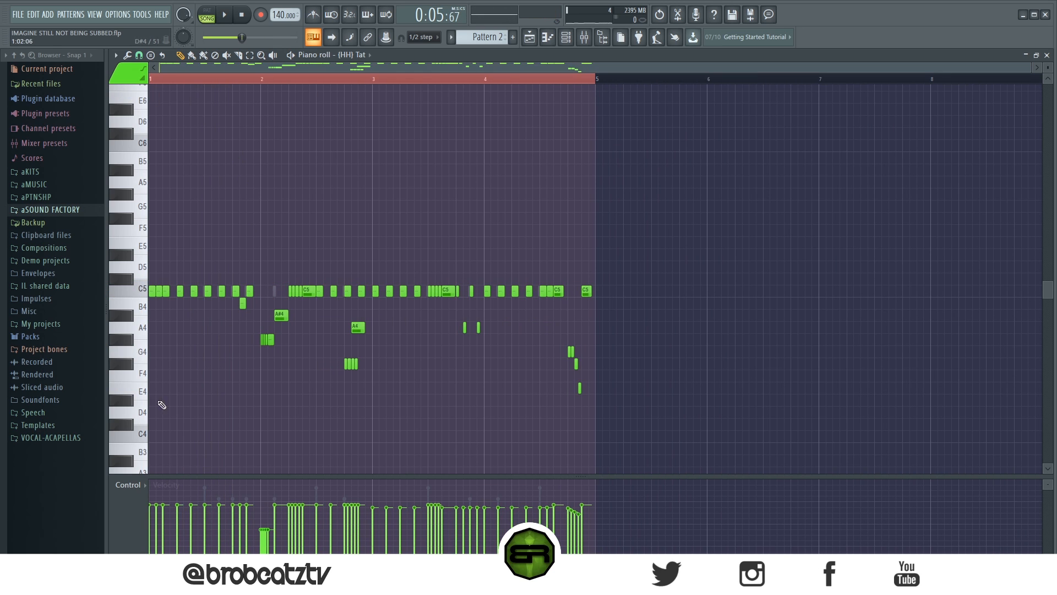
Step: Bring up the playlist and channel rack, deselect the second Pattern 2 clip, and play the arrangement
{"action": "left_click", "coordinate": [528, 39]}
{"action": "left_click", "coordinate": [567, 38]}
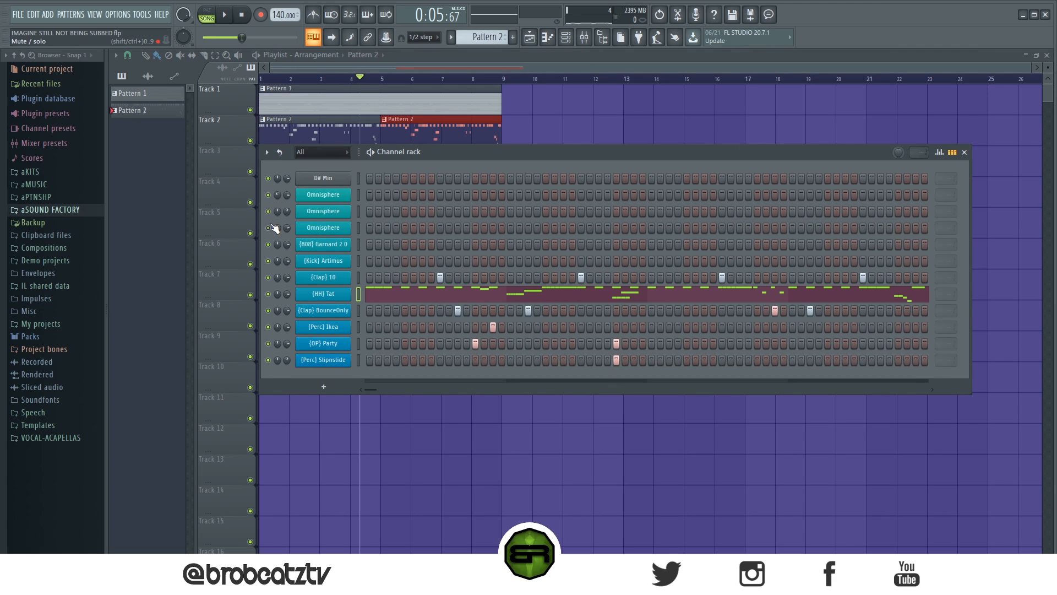
{"action": "left_click_drag", "start_coordinate": [365, 85], "coordinate": [131, 97]}
{"action": "left_click", "coordinate": [232, 15]}
{"action": "left_click", "coordinate": [236, 15]}
{"action": "left_click", "coordinate": [227, 17]}
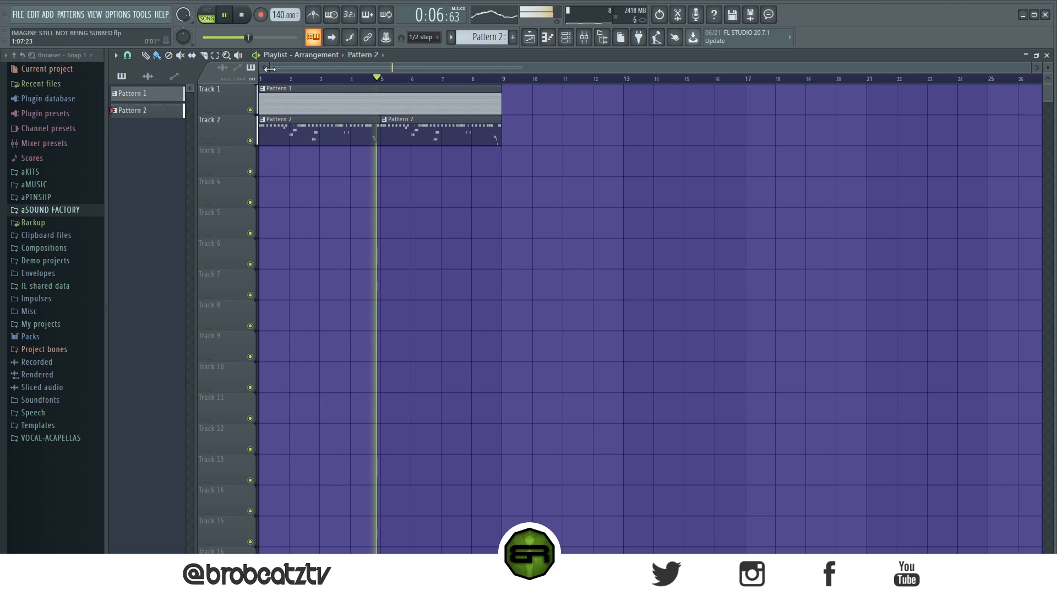
{"action": "left_click", "coordinate": [244, 14]}
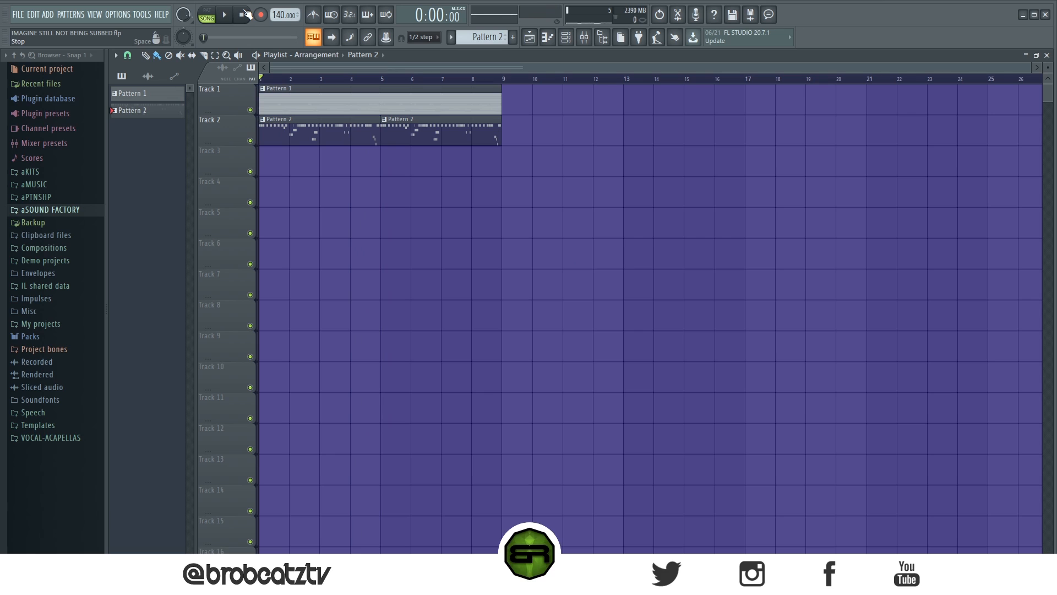